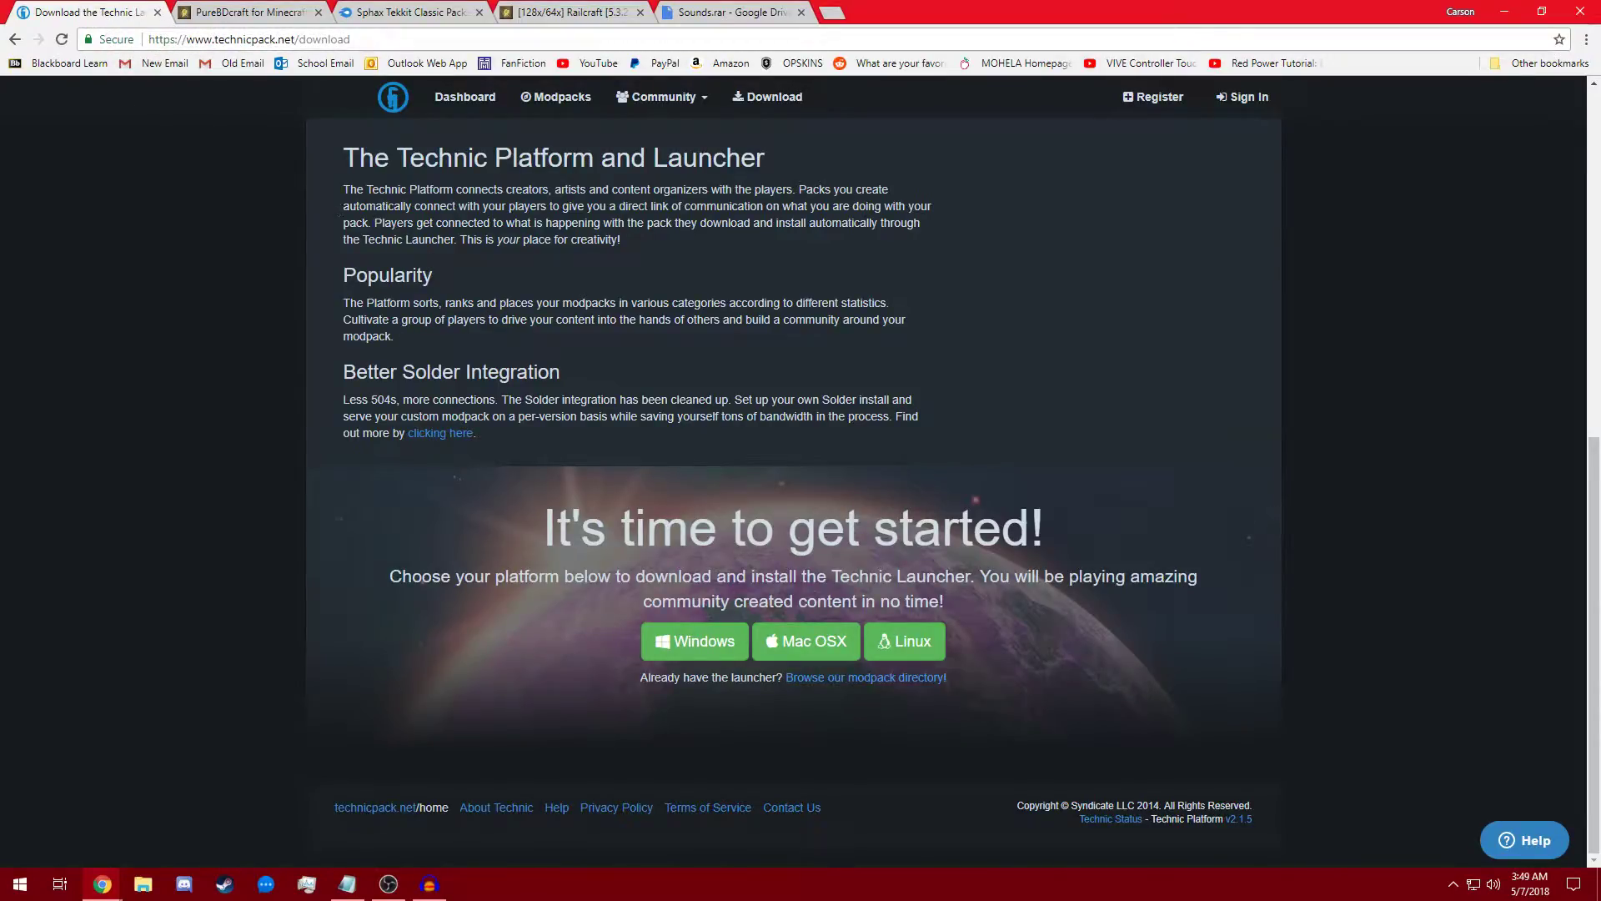
# Download the Windows TechnicLauncher.exe from technicpack.net and run it.
pyautogui.click(720, 649)
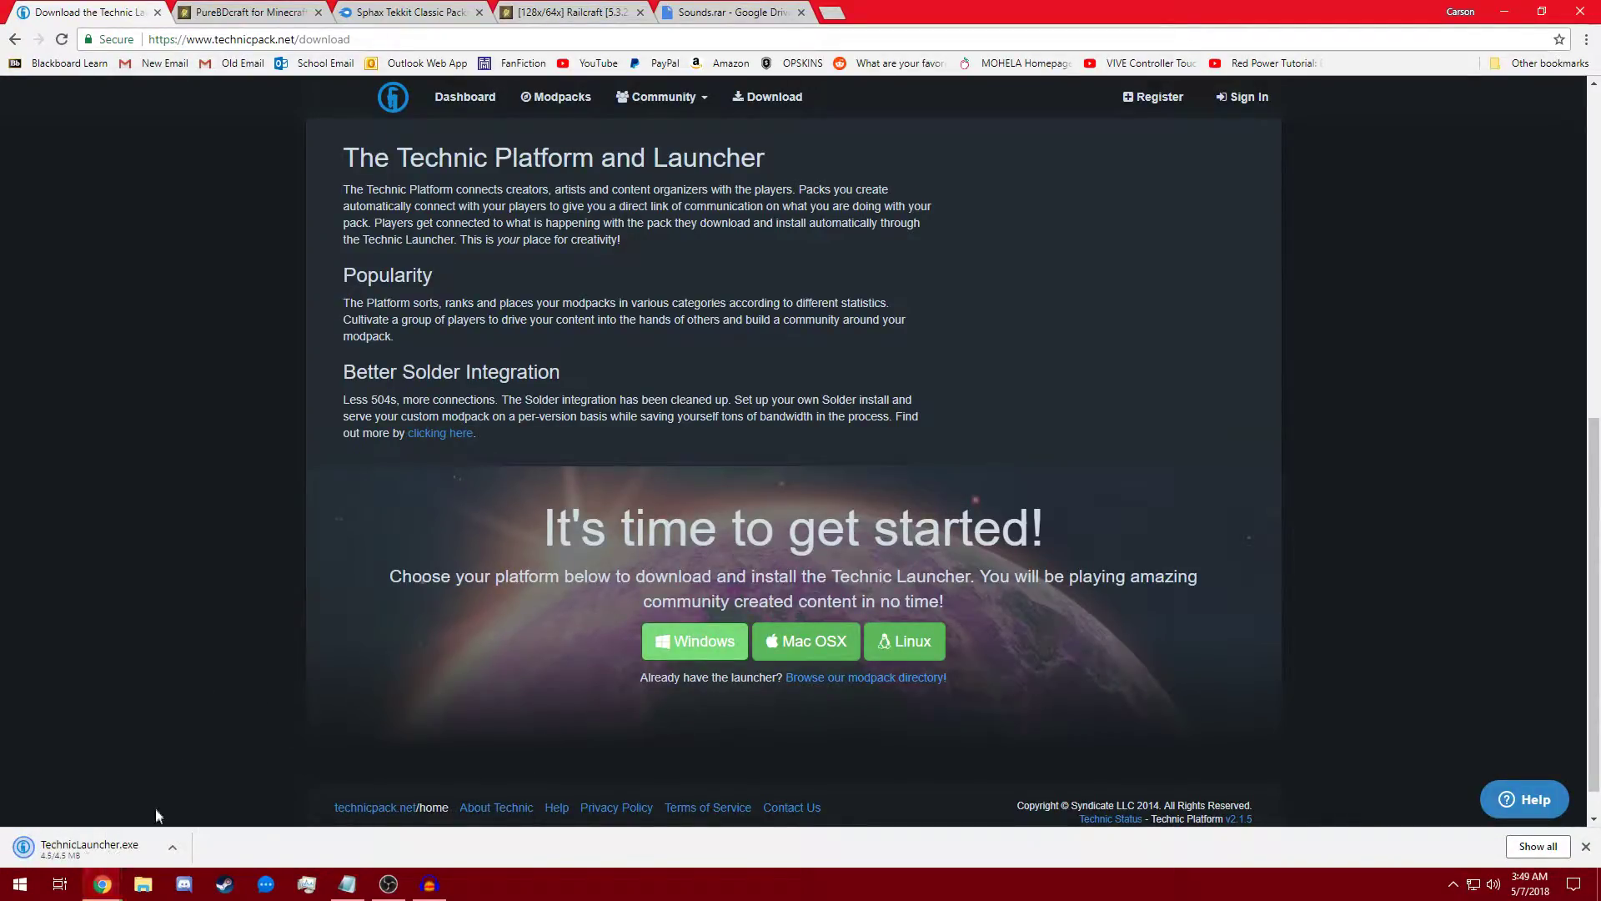
pyautogui.click(128, 845)
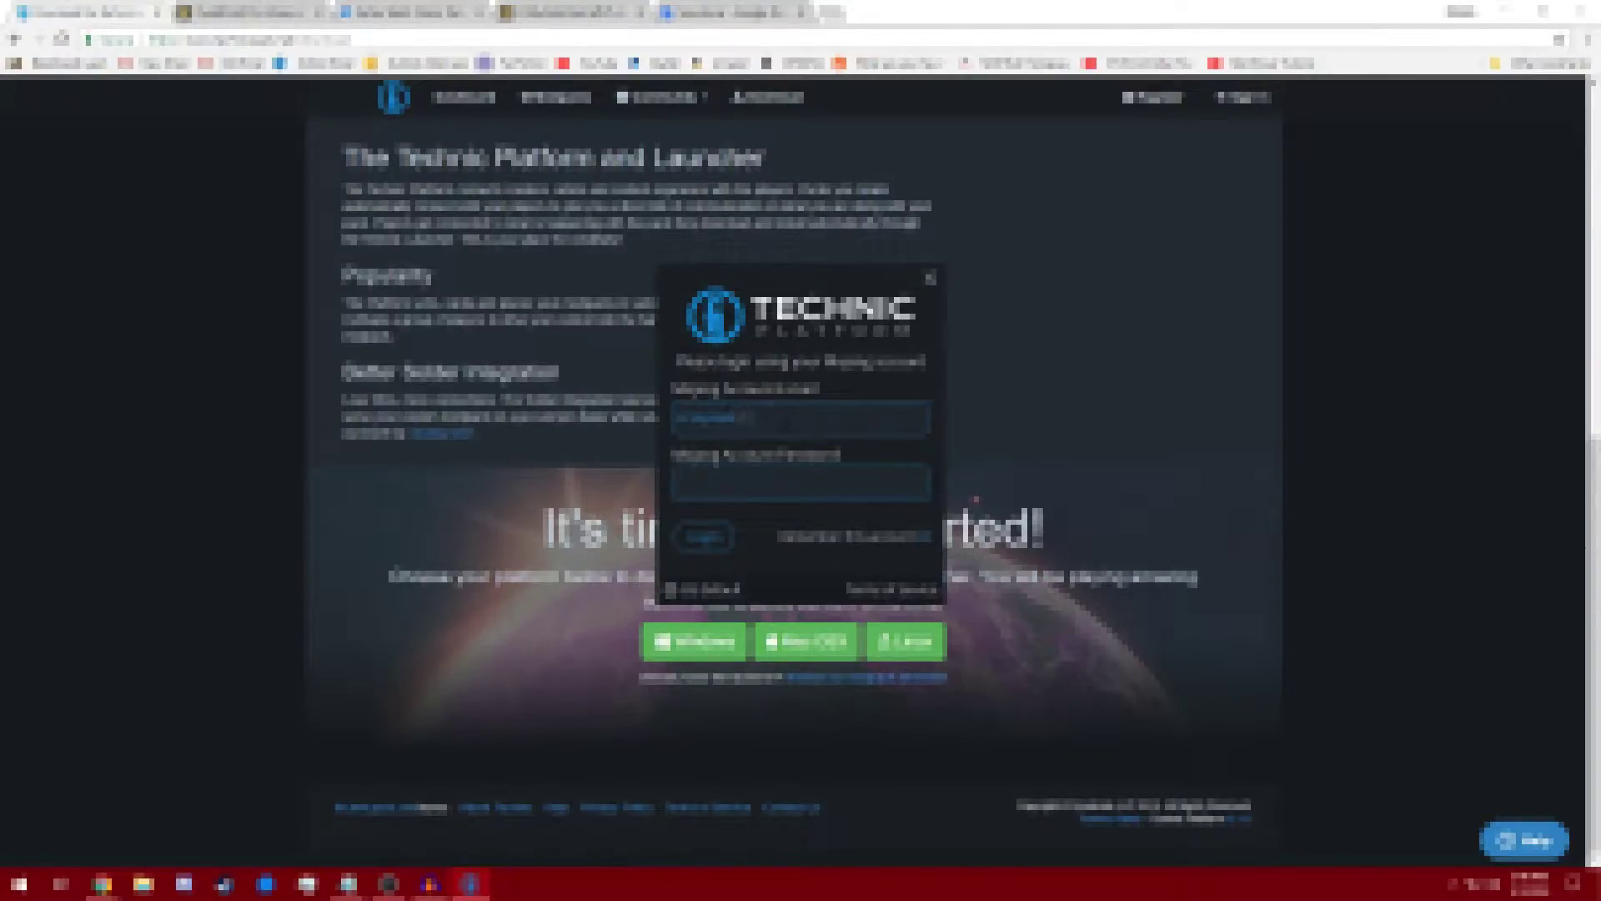
# Log in with the Mojang account e-mail and password, keeping the login remembered.
pyautogui.write('com@gmail*****')
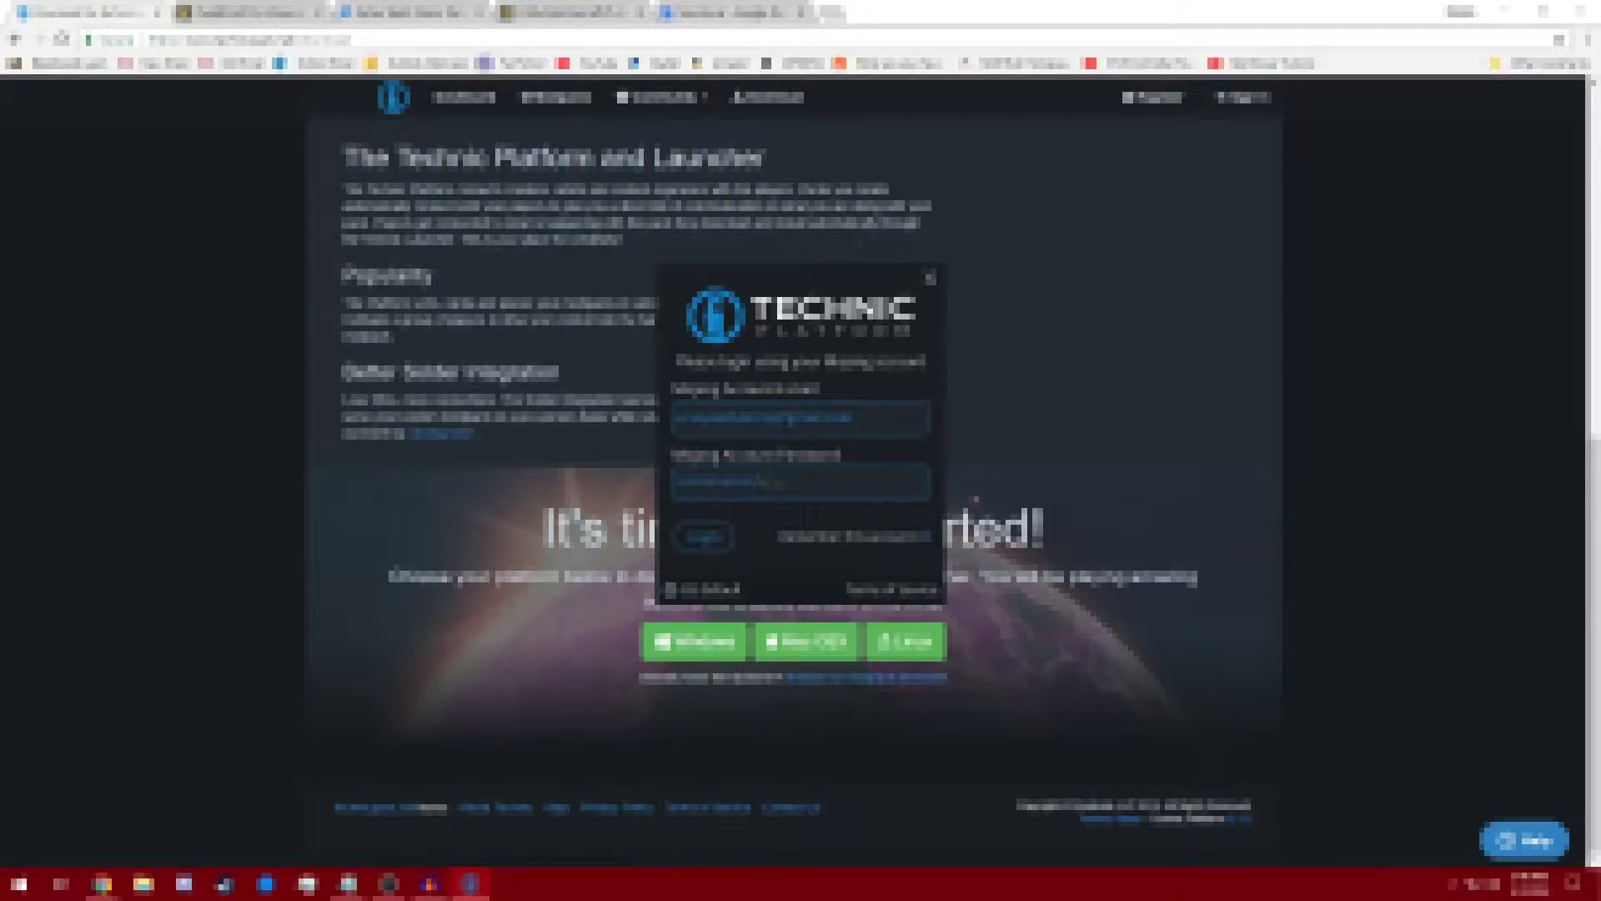
pyautogui.write('***')
pyautogui.click(923, 538)
pyautogui.press('Return')
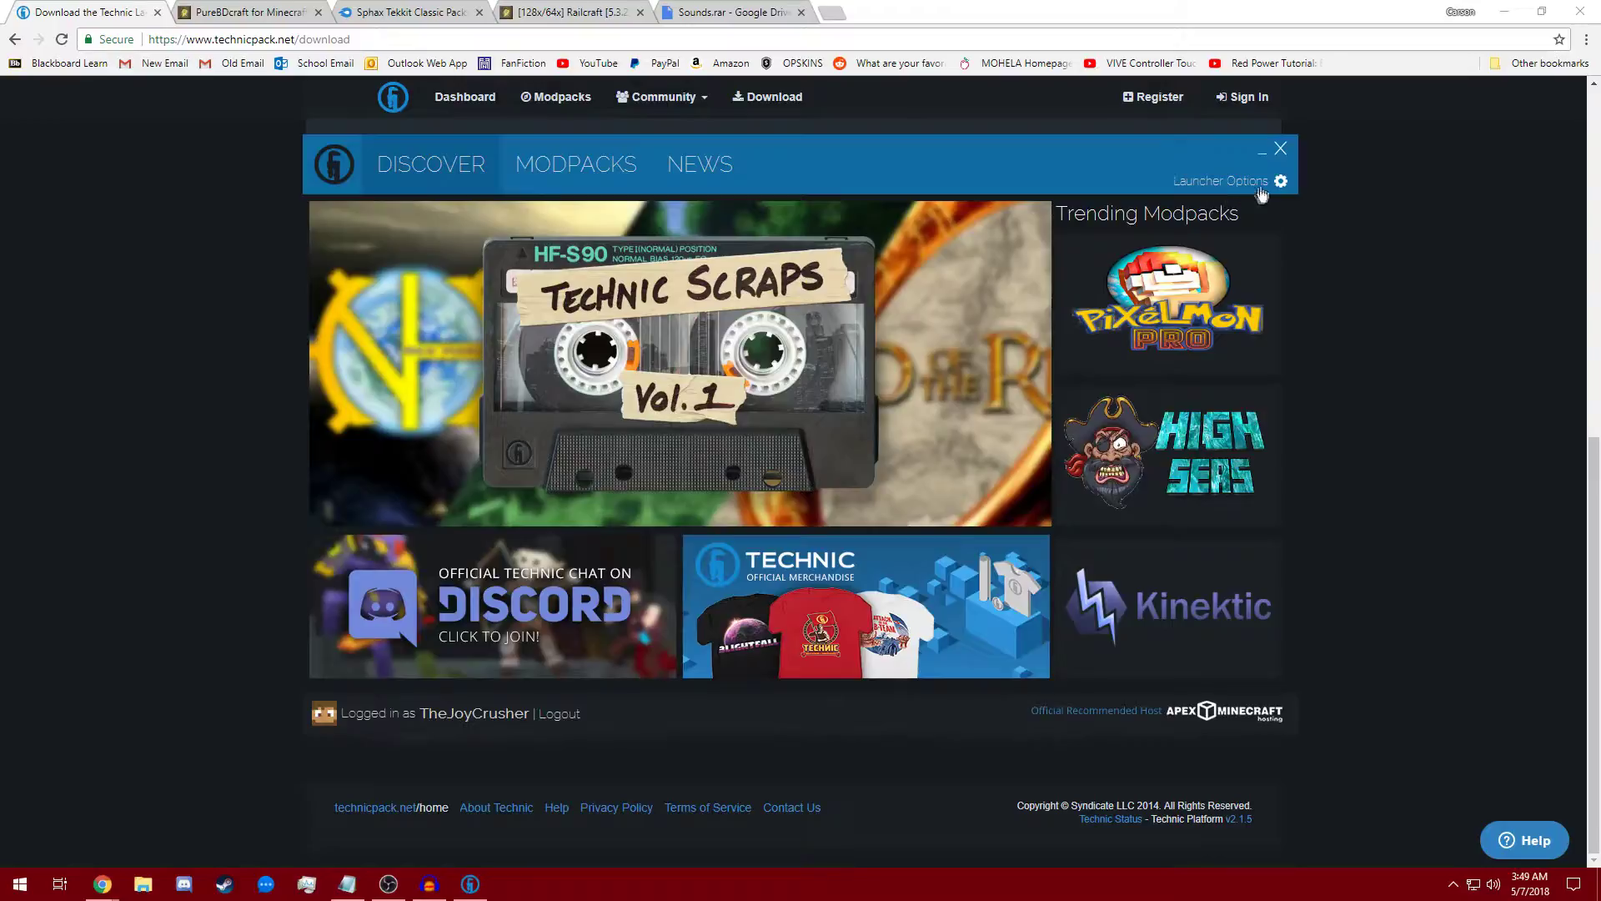
# Raise the launcher's Java memory allocation from 1 GB to 6 GB.
pyautogui.click(1280, 182)
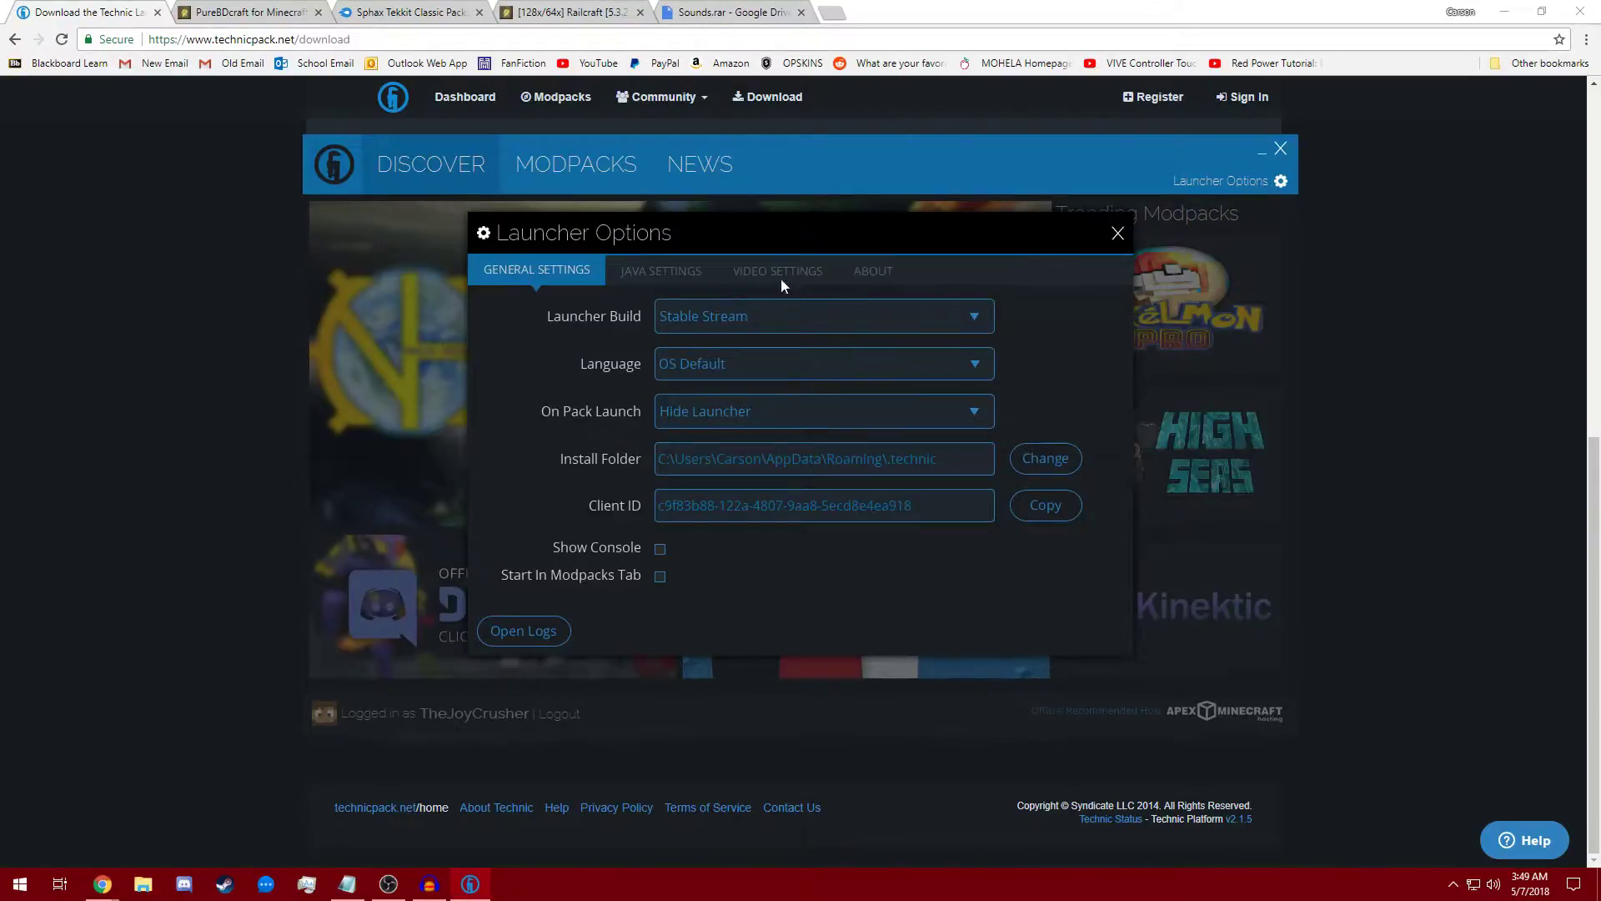
pyautogui.click(677, 272)
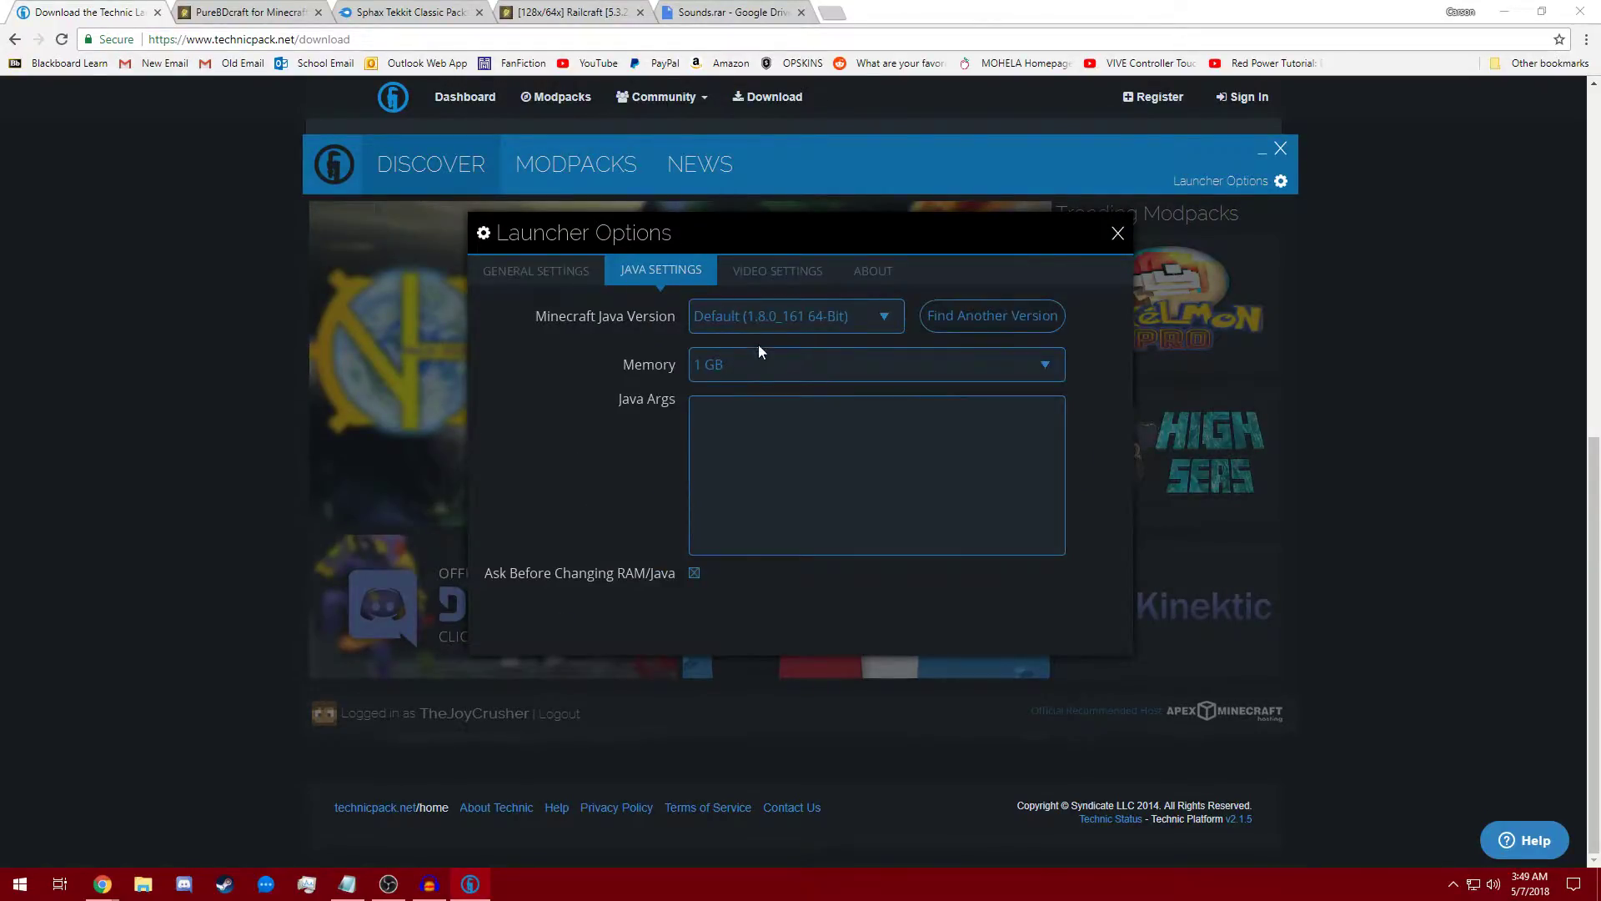
pyautogui.click(765, 365)
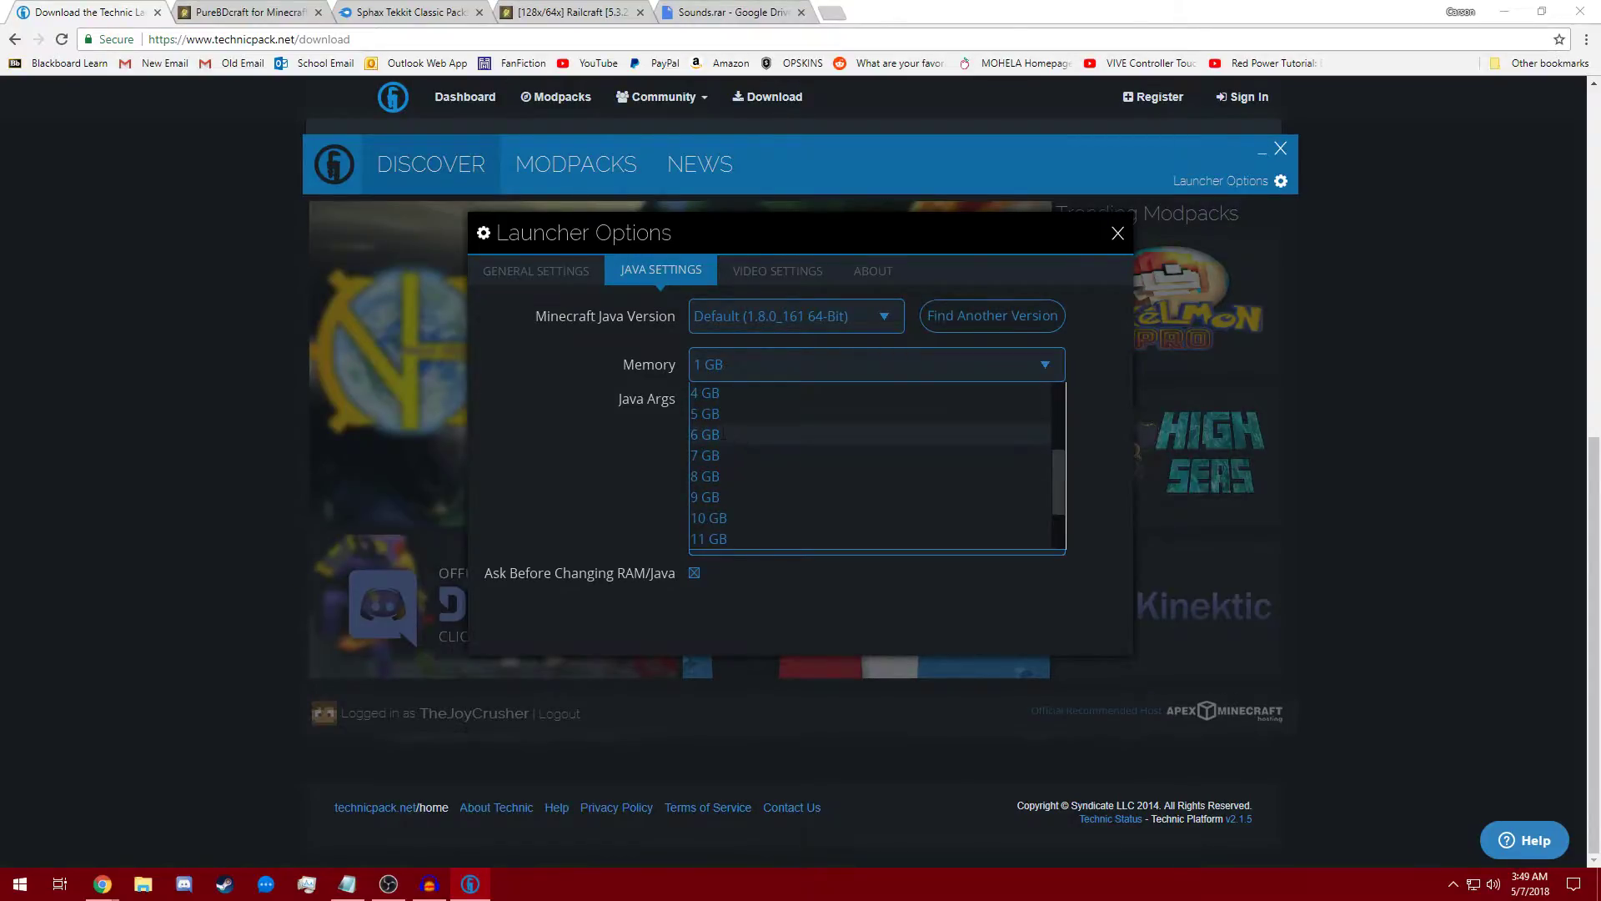
pyautogui.scroll(-2, 722, 433)
pyautogui.click(726, 455)
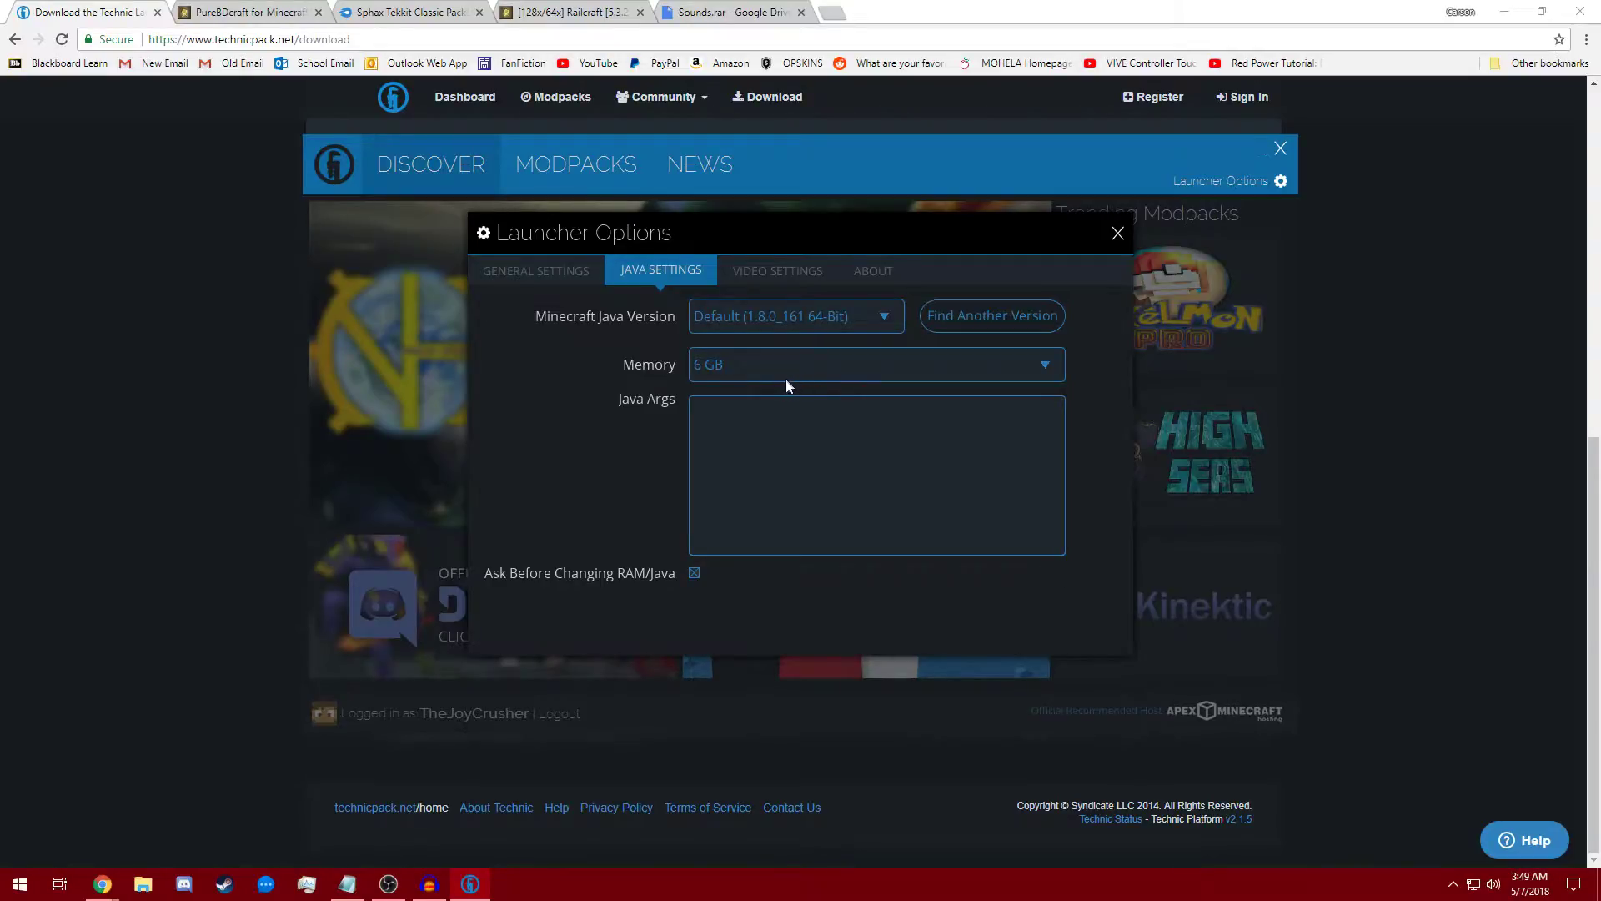
pyautogui.click(1117, 234)
pyautogui.click(529, 158)
# Search for Tekkit Classic, start its install, and minimize the launcher.
pyautogui.click(403, 218)
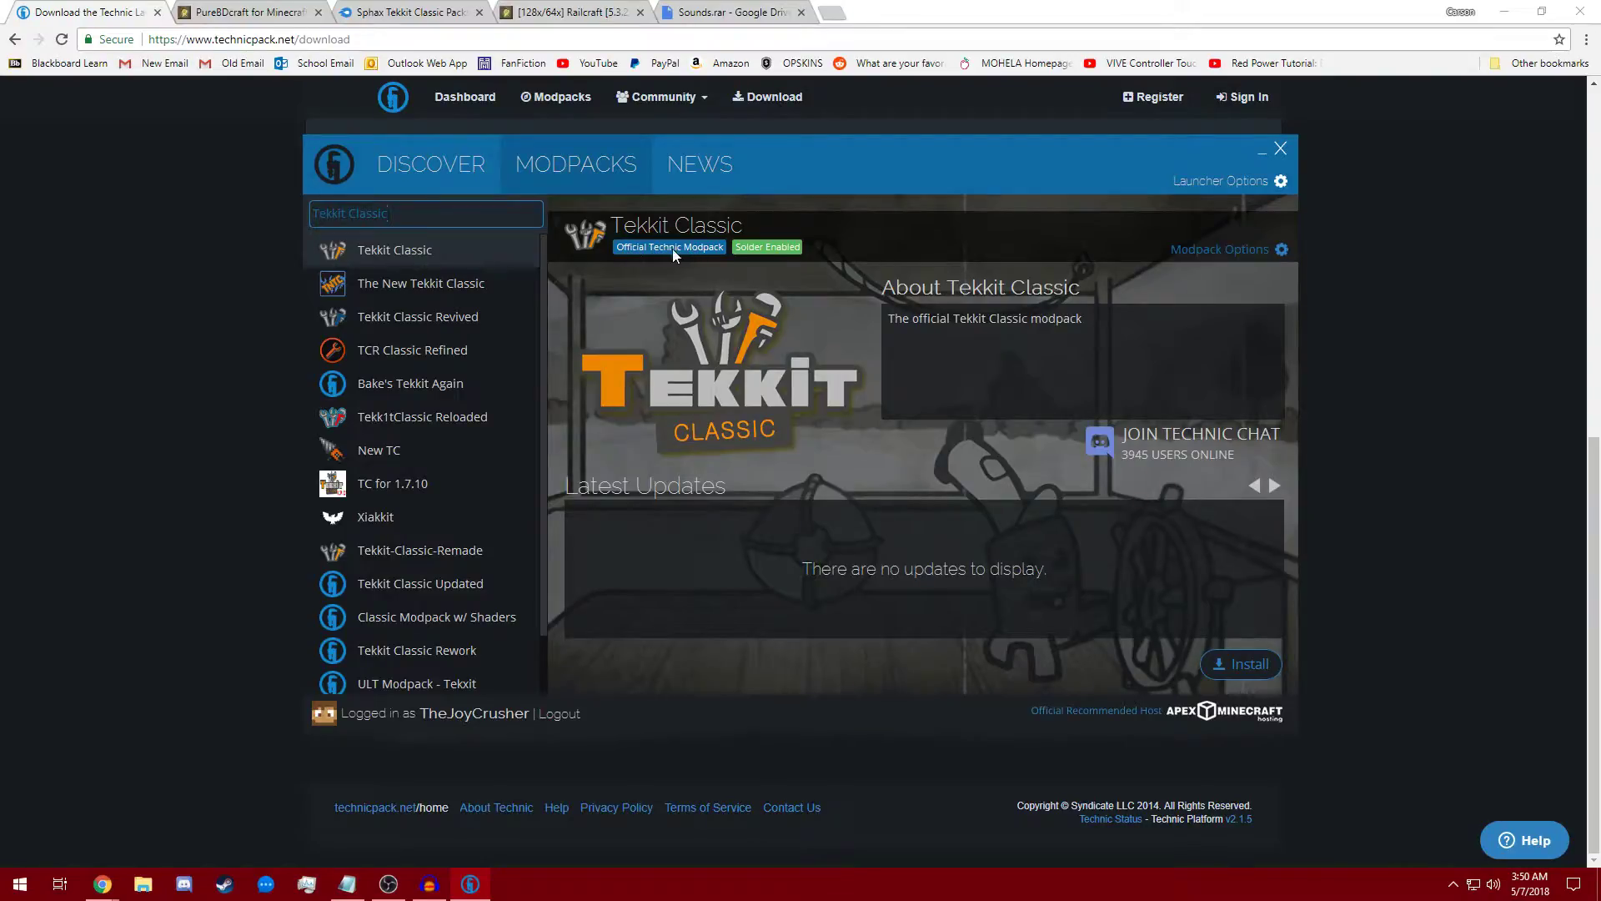
pyautogui.click(1231, 659)
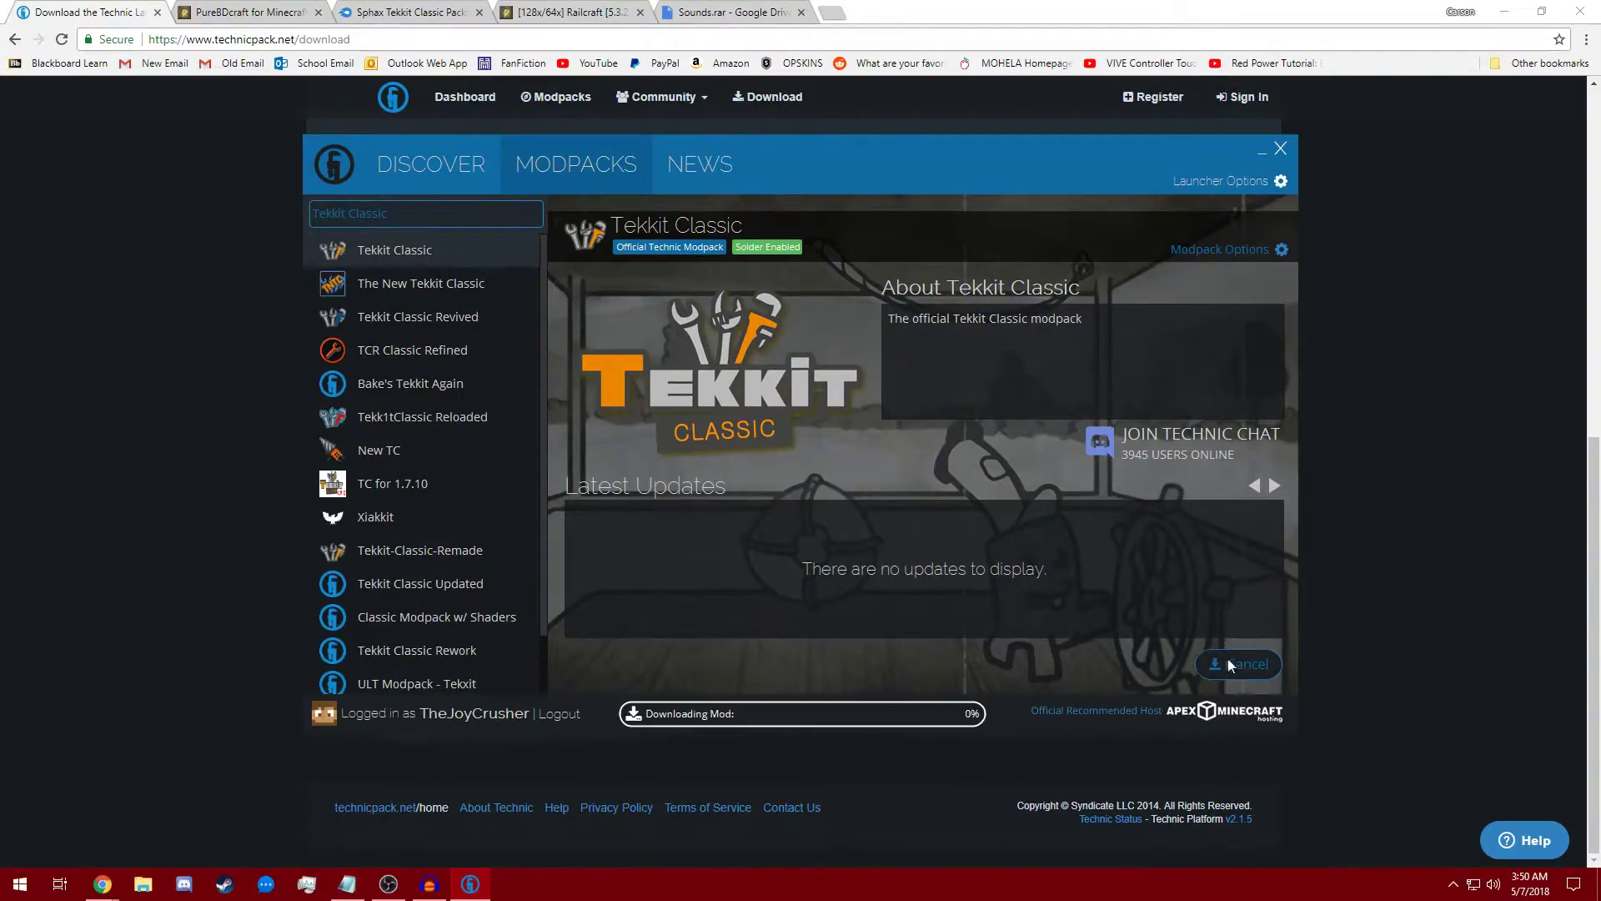
pyautogui.click(1261, 152)
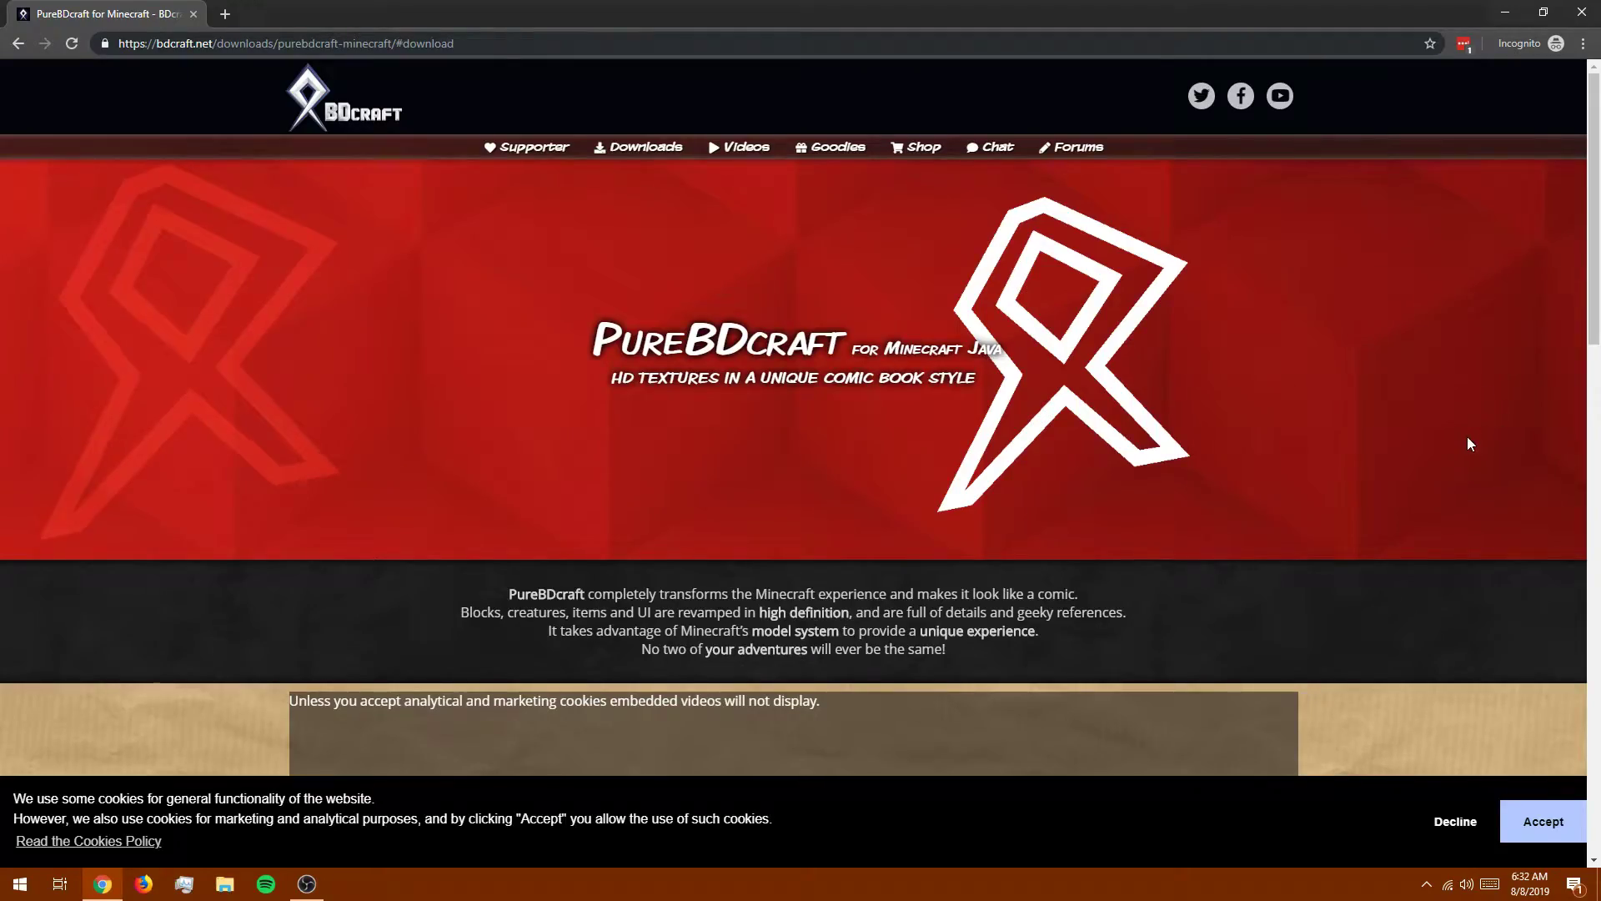
# Accept bdcraft.net's cookies and the PureBDcraft terms of use.
pyautogui.scroll(-8, 1448, 413)
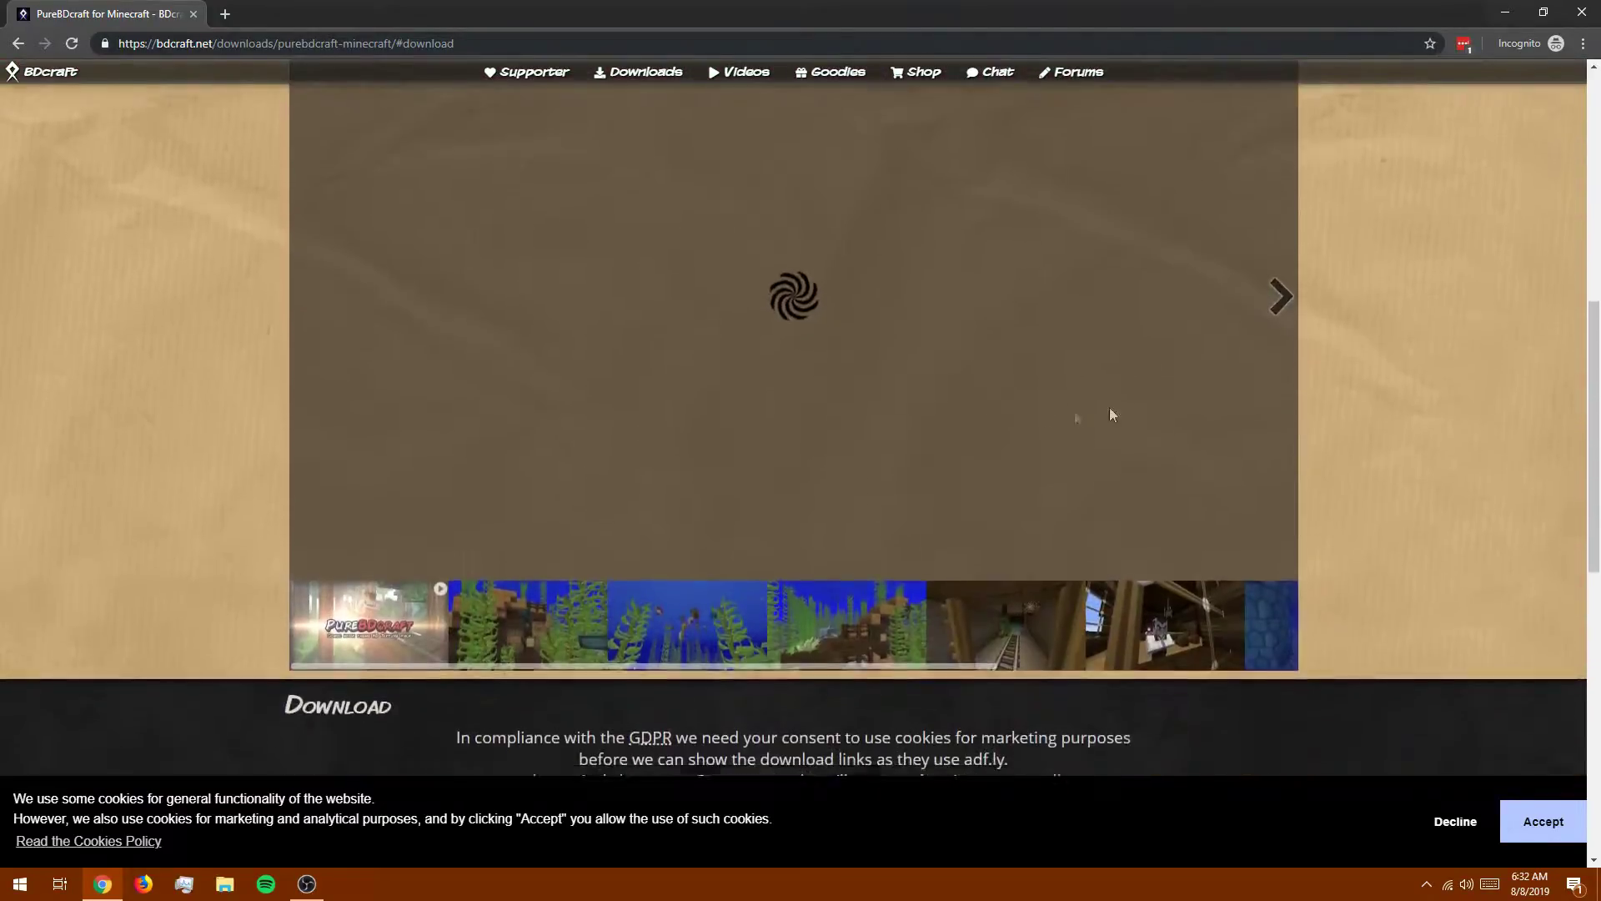
pyautogui.scroll(-5, 1110, 415)
pyautogui.click(730, 417)
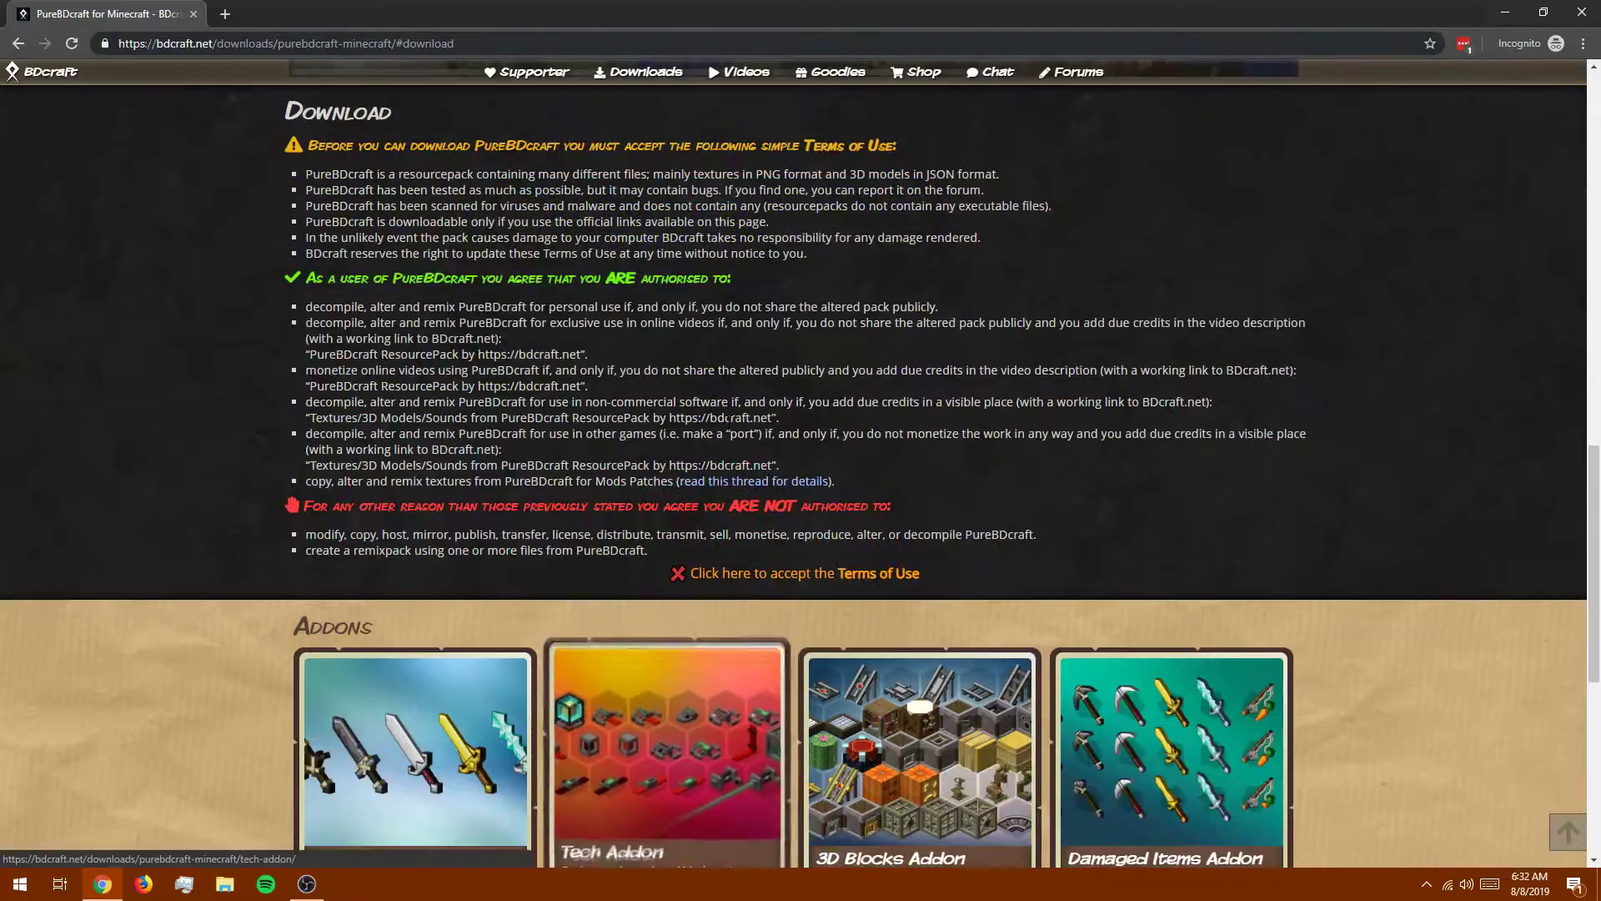
pyautogui.click(702, 574)
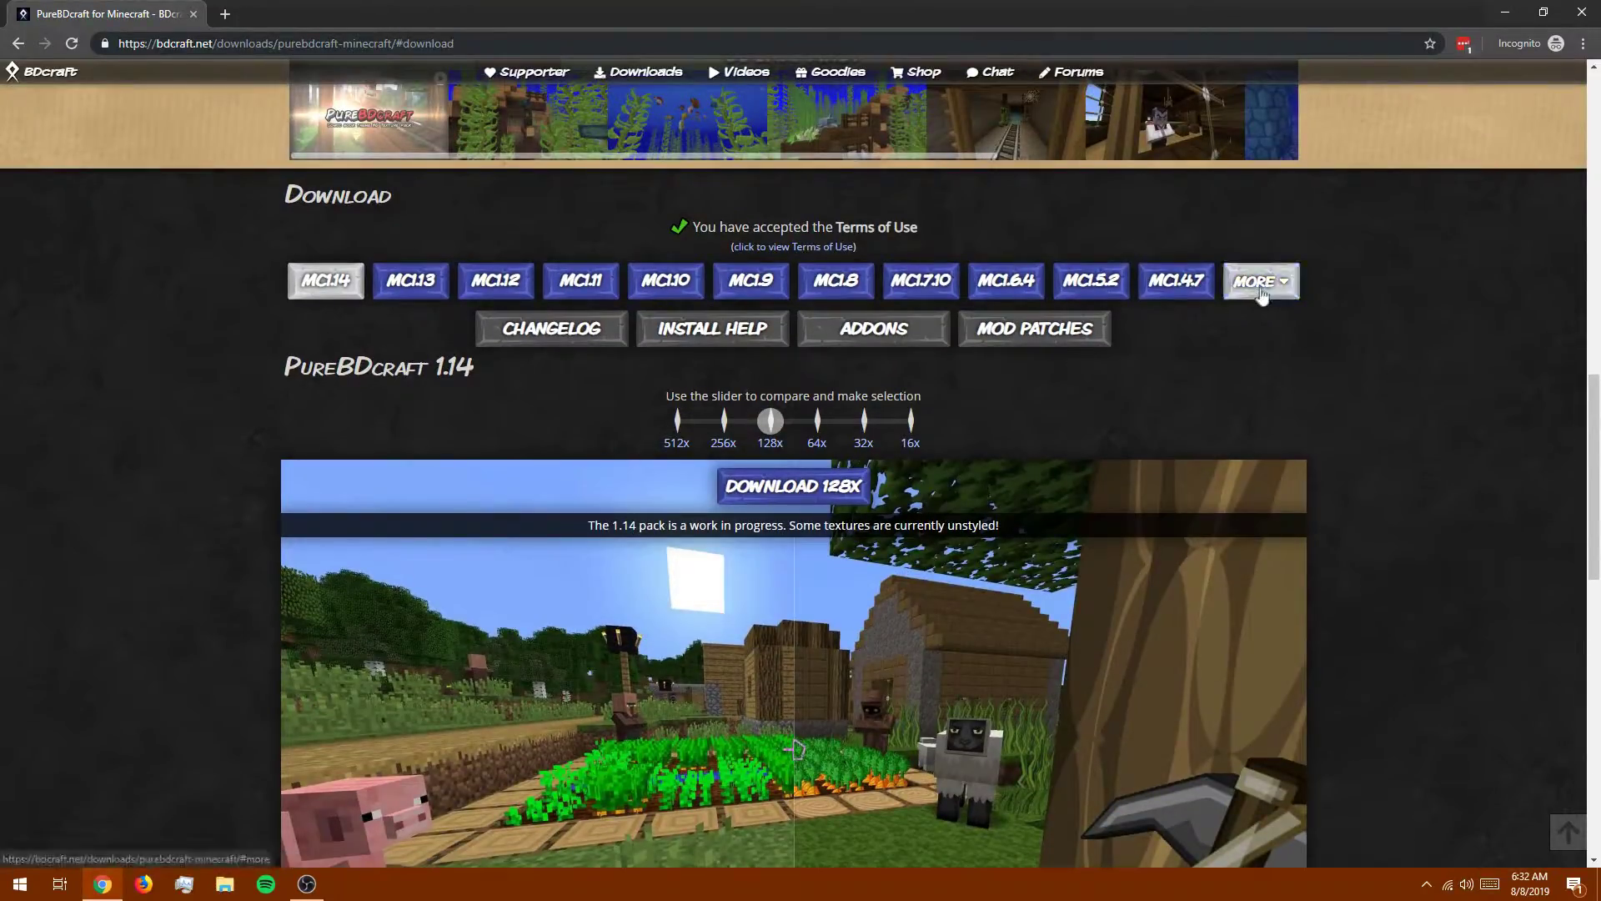
# Download the 128x PureBDcraft pack for Minecraft 1.2.5.
pyautogui.click(1261, 294)
pyautogui.click(1270, 377)
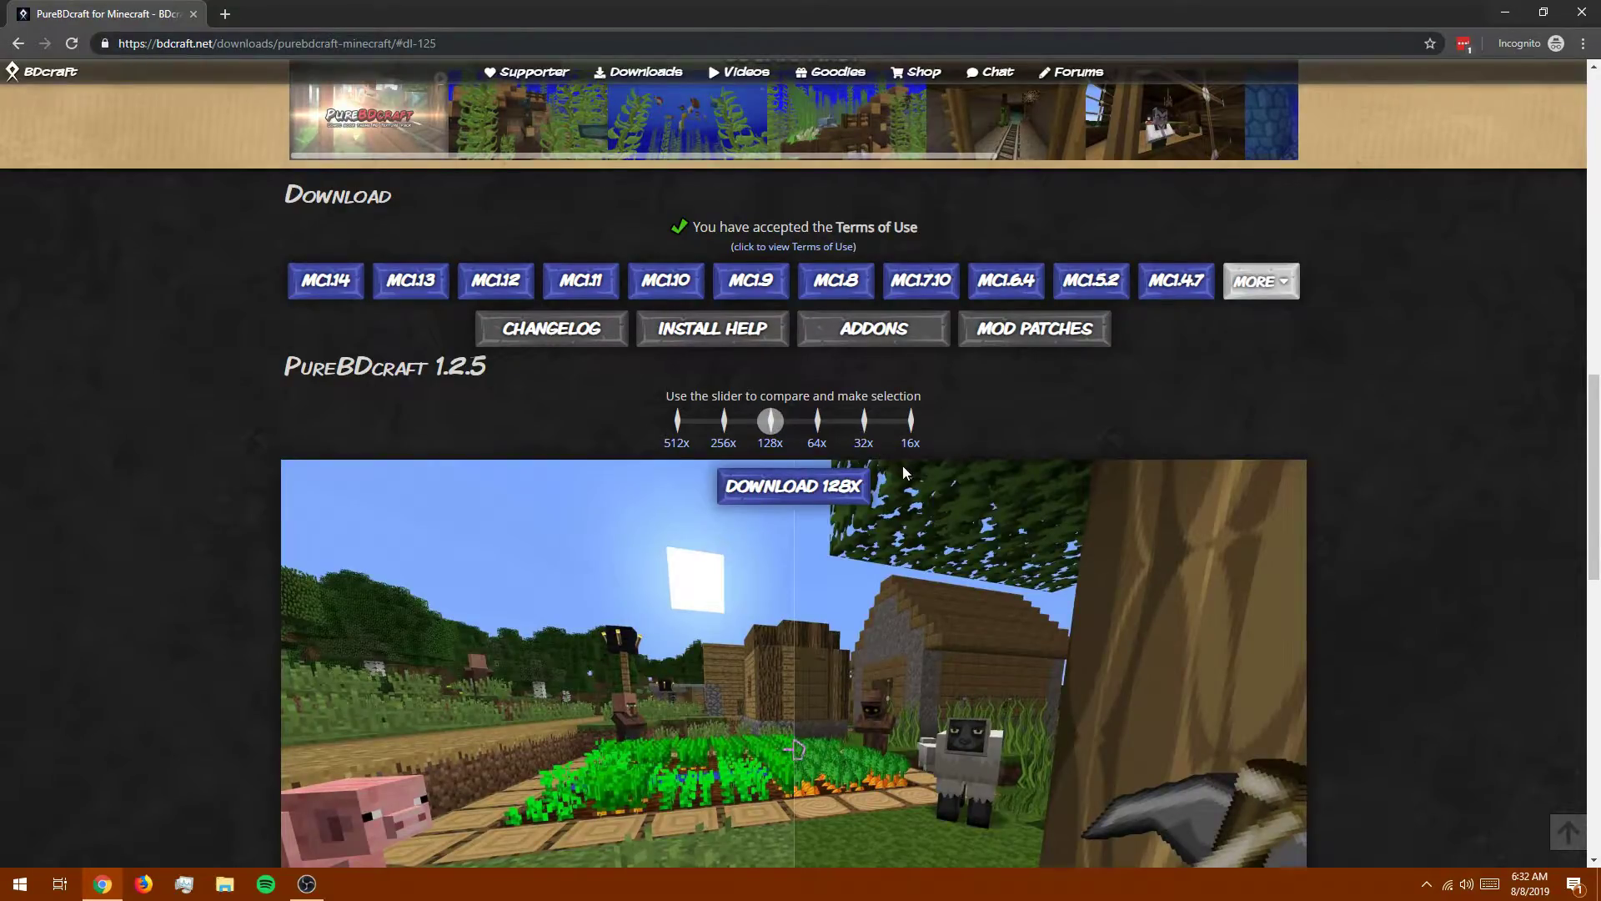
pyautogui.scroll(-2, 904, 472)
pyautogui.click(805, 322)
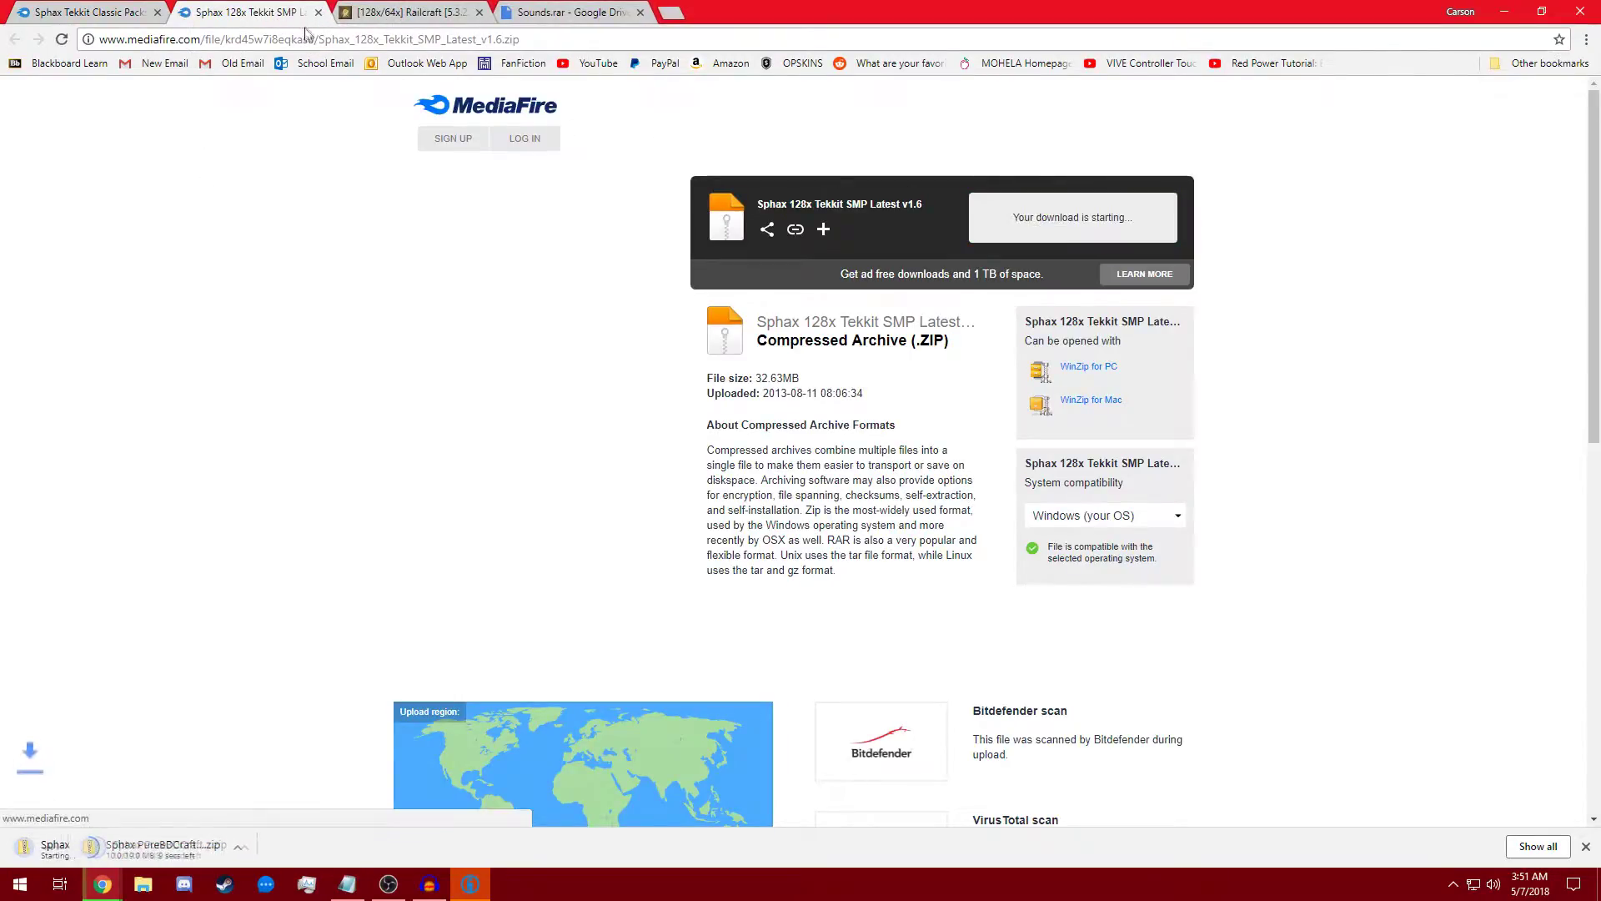
# Start the Sphax 128x Tekkit SMP Latest v1.6 download from MediaFire and close the tab.
pyautogui.hotkey('ctrl', 'w')
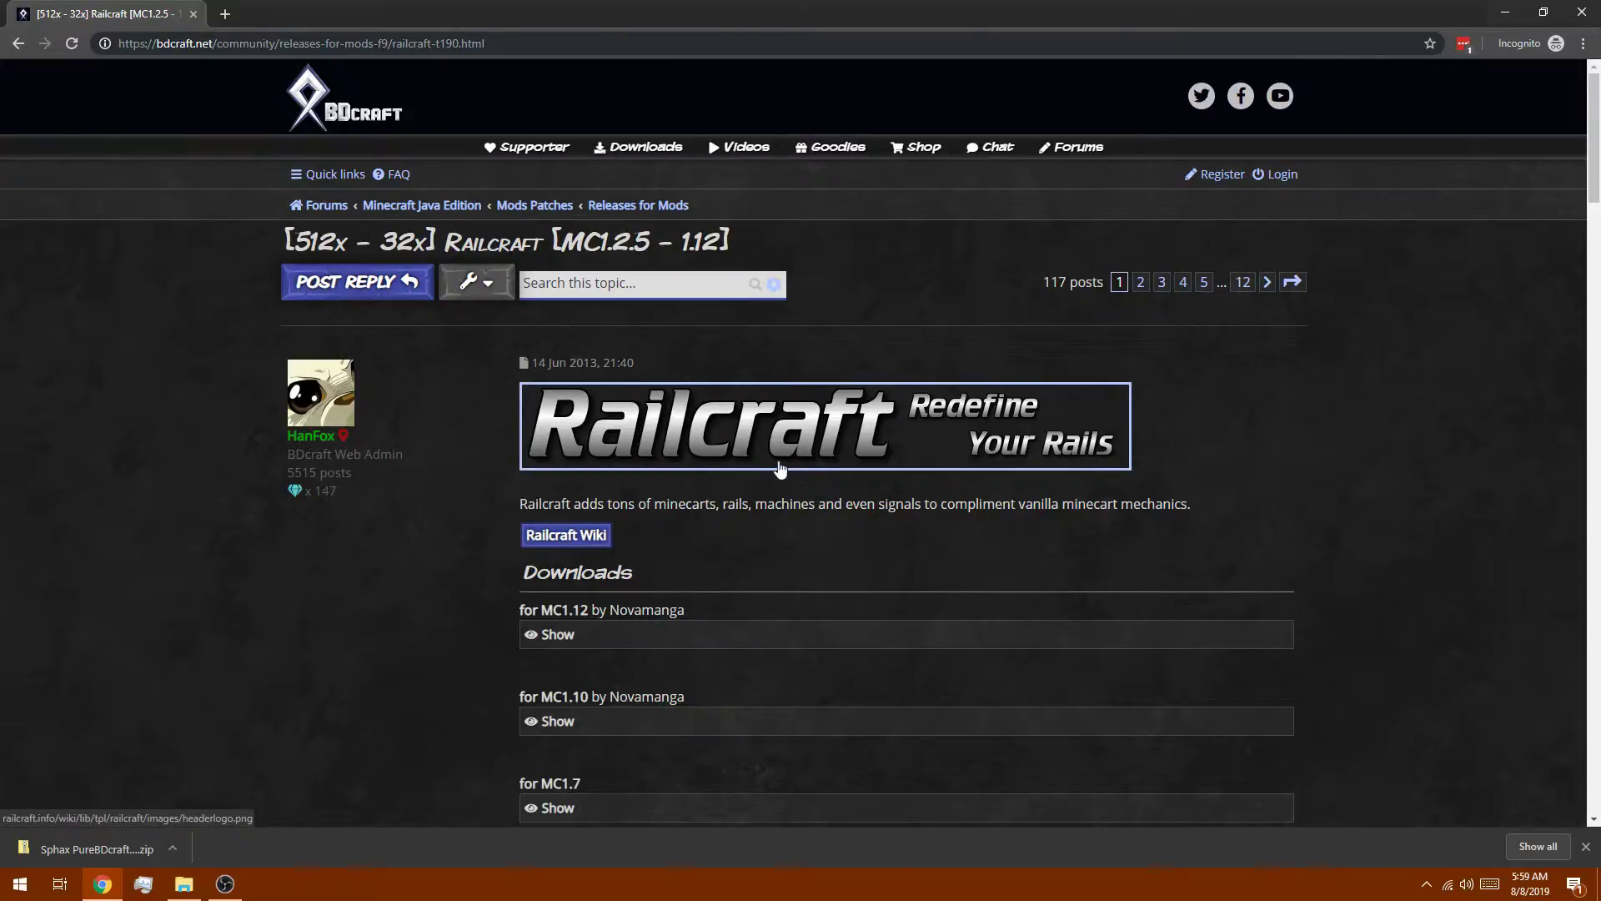
# Download the MC1.2.5 128x RailCraft Sphax Addon for Railcraft v5.3.2, then close the tab.
pyautogui.scroll(-5, 776, 471)
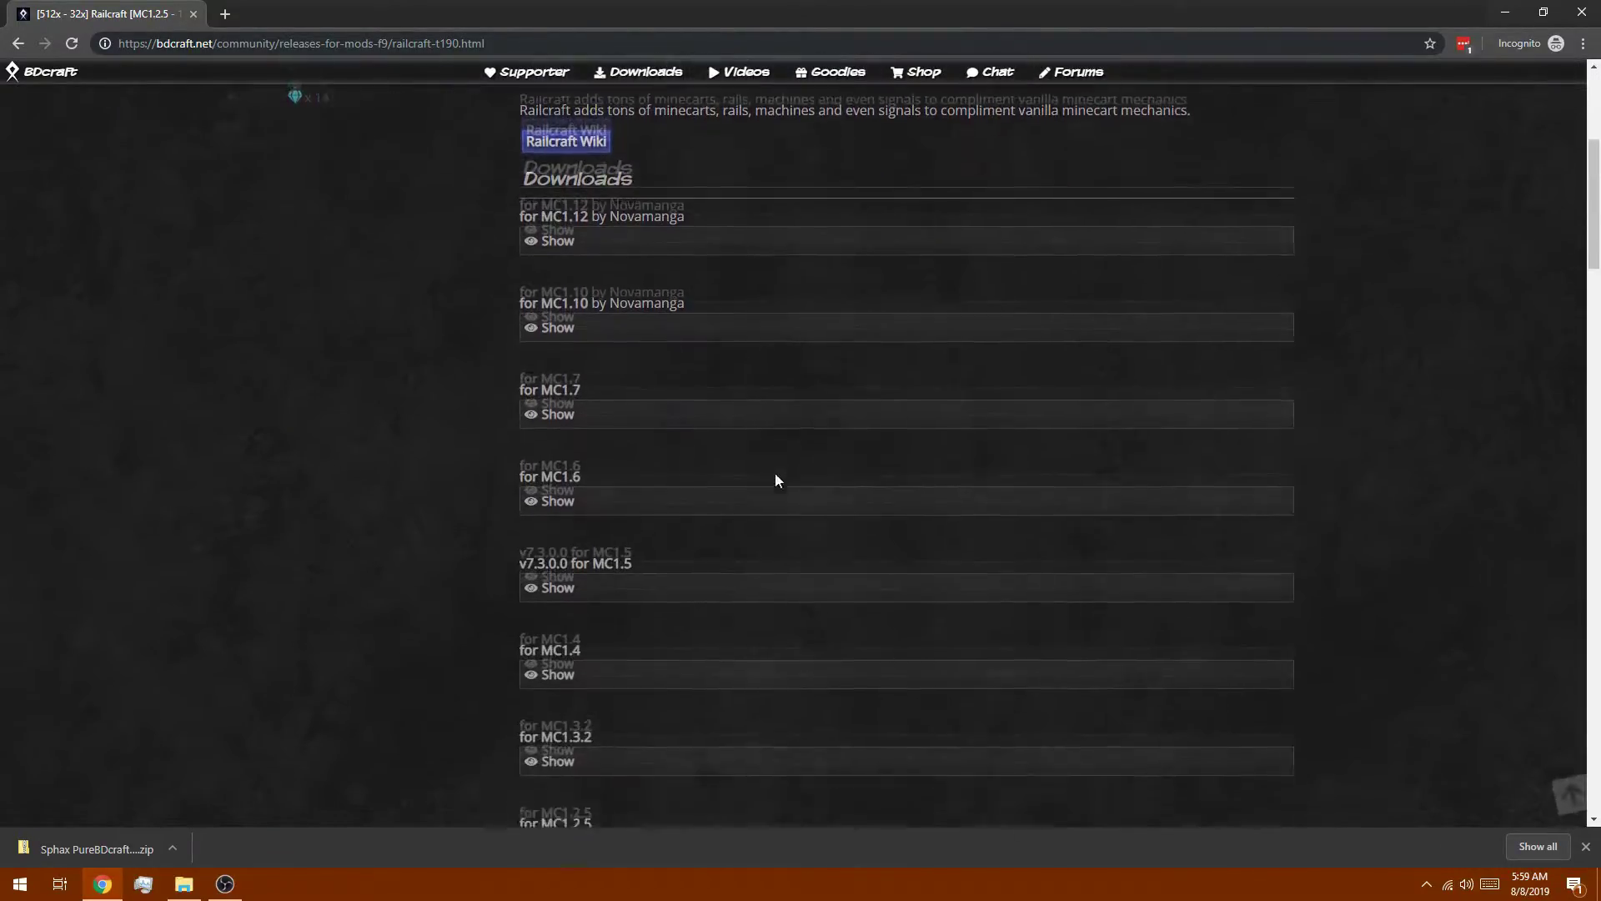
pyautogui.scroll(-5, 776, 475)
pyautogui.click(555, 411)
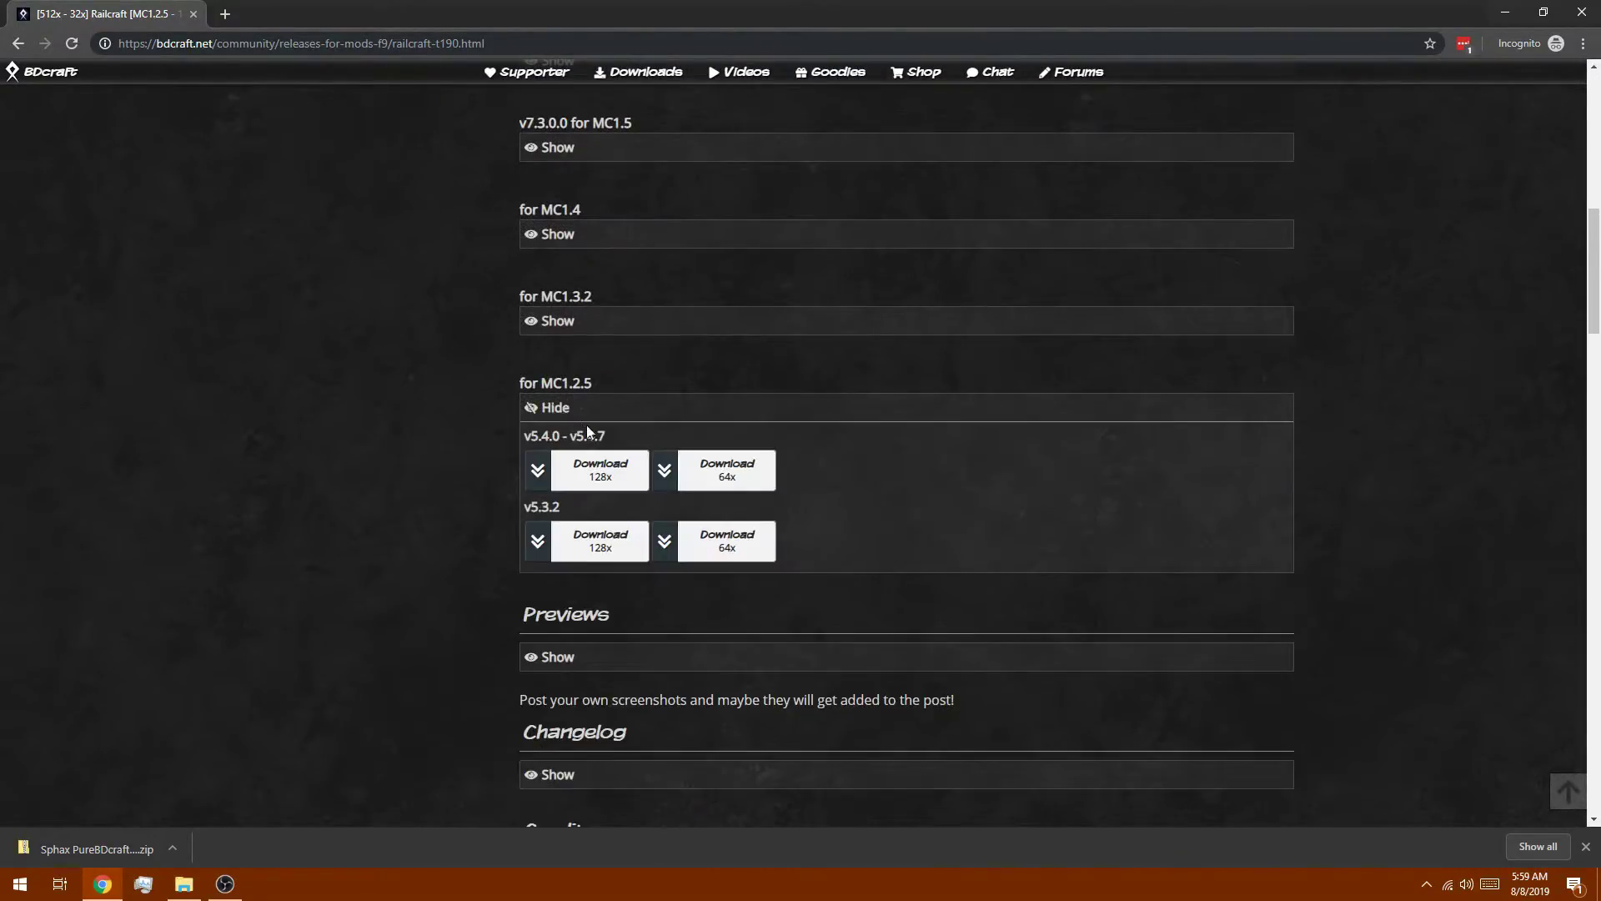
pyautogui.click(606, 552)
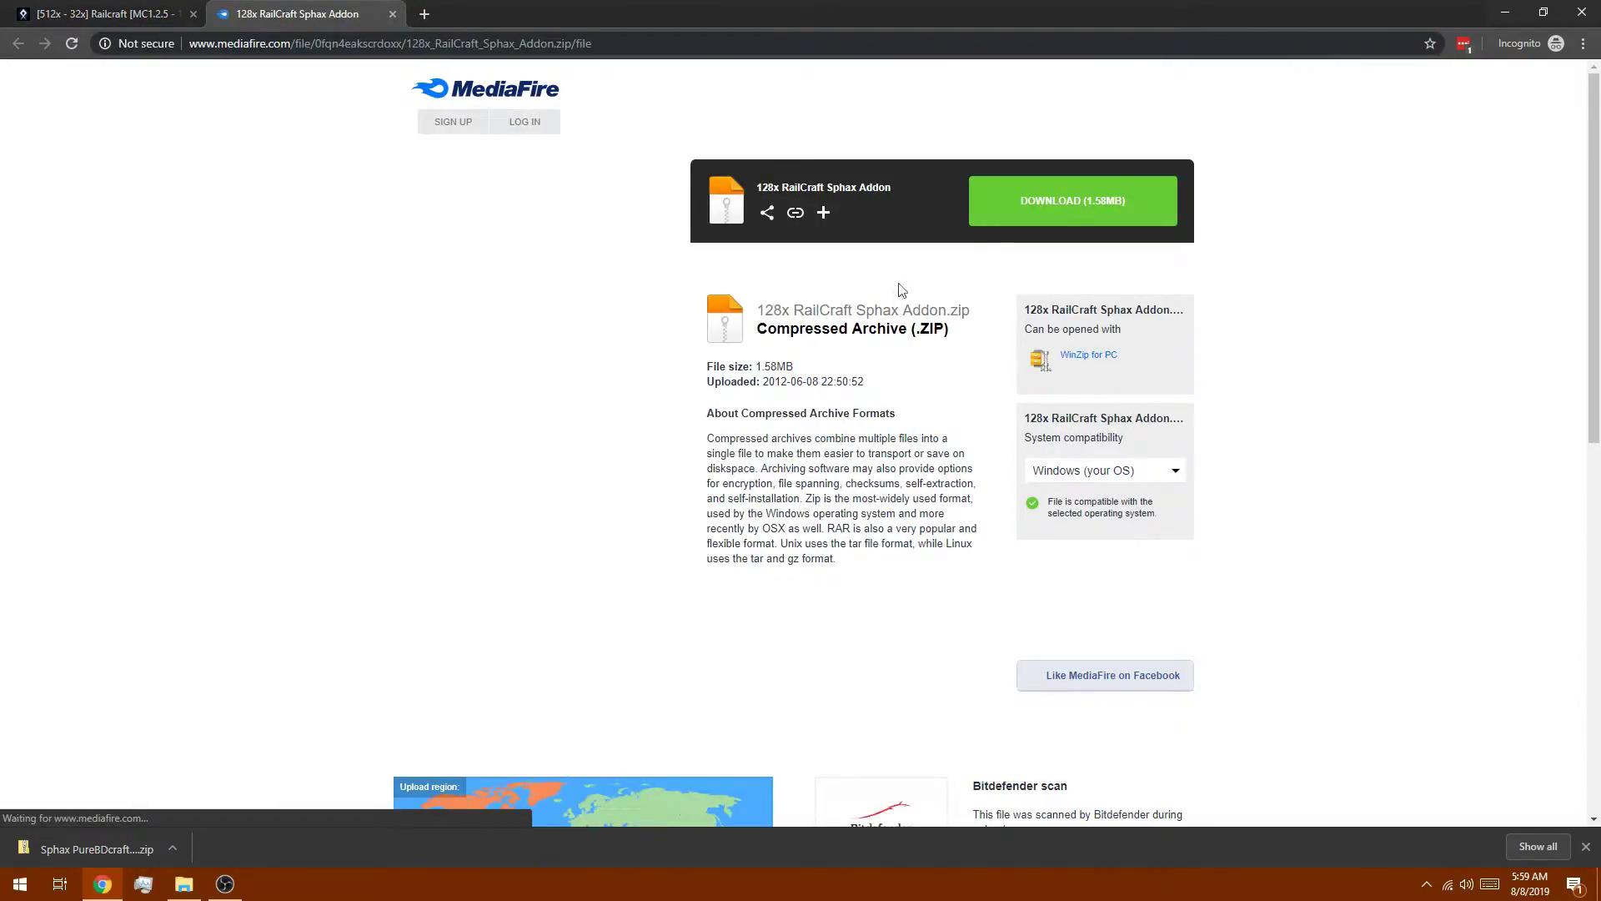
pyautogui.click(1056, 204)
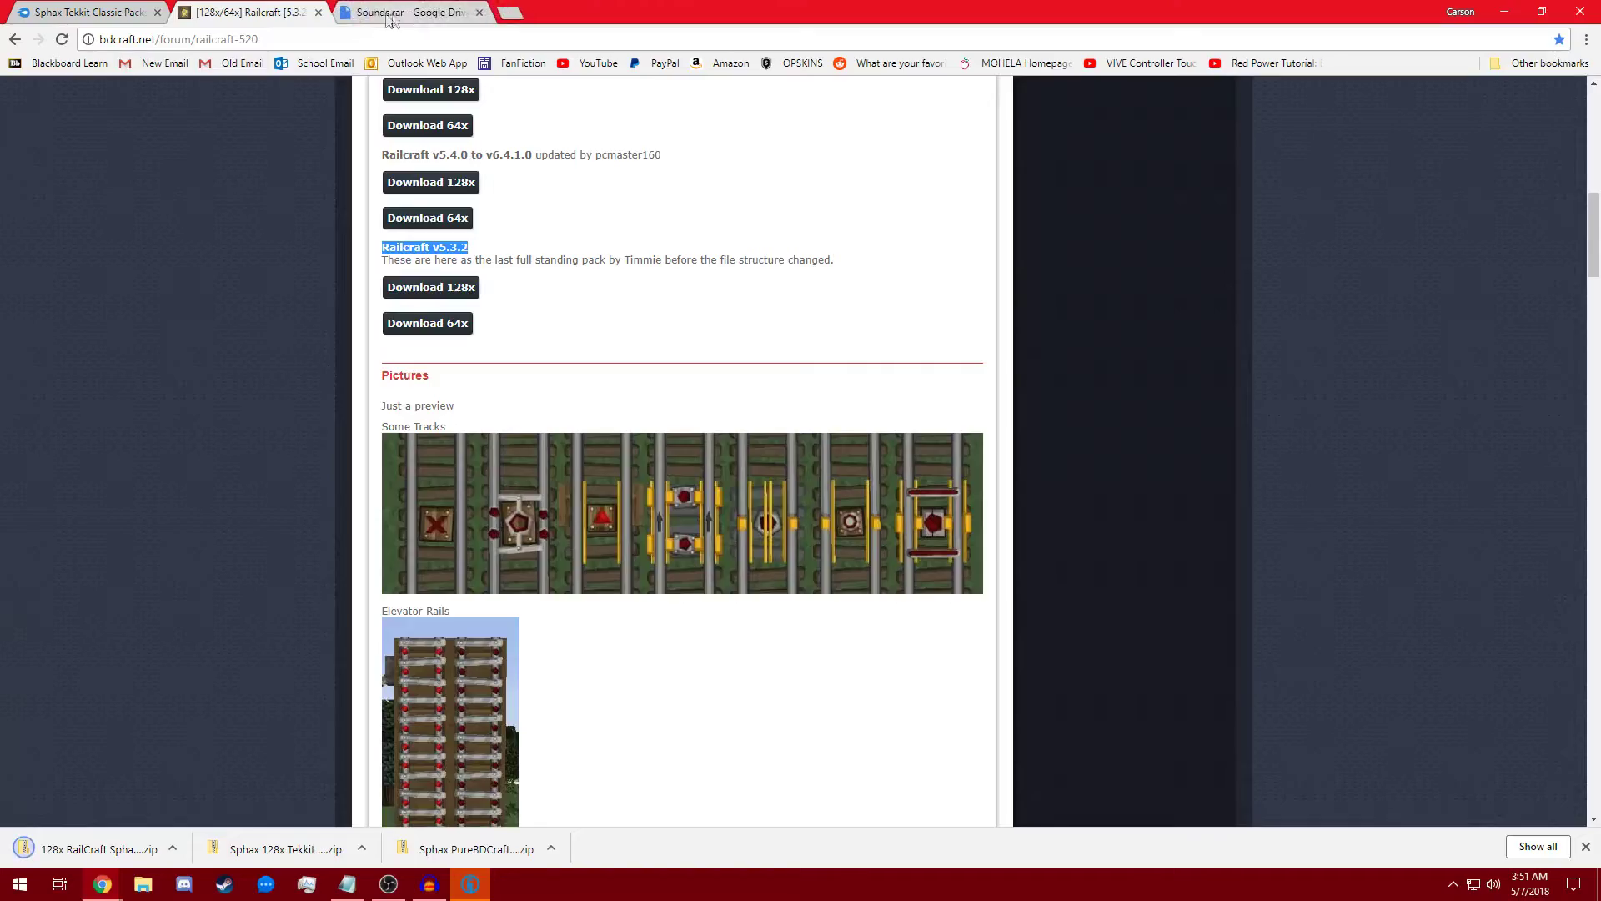
pyautogui.click(318, 13)
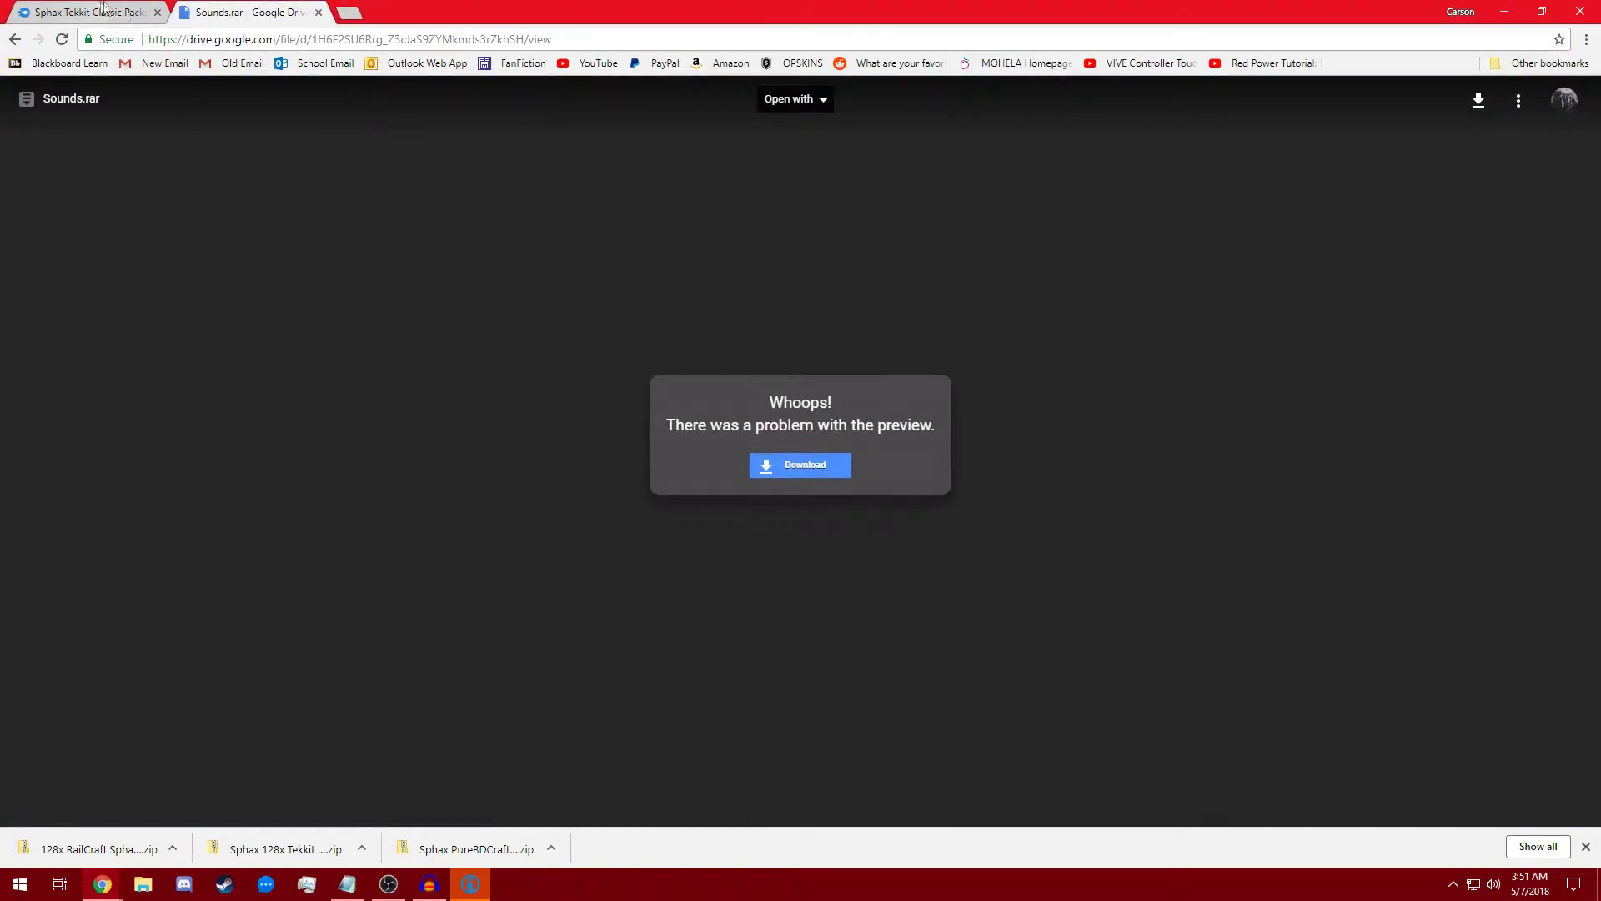
# Open Downloads in File Explorer and extract the RailCraft addon zip with 7-Zip.
pyautogui.click(143, 884)
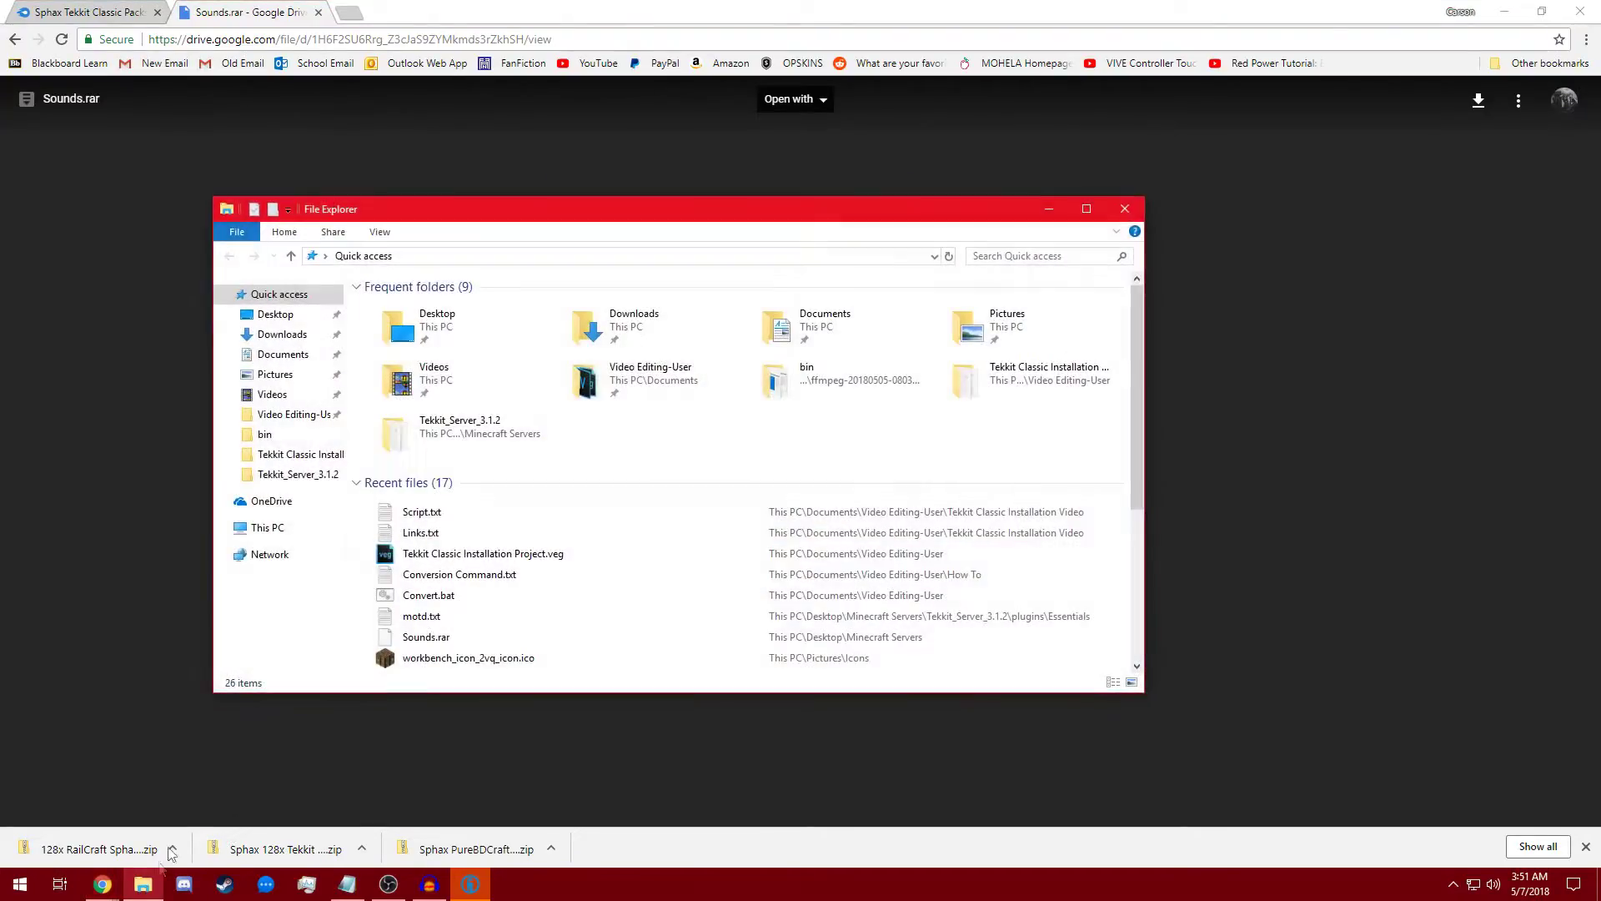
pyautogui.click(281, 334)
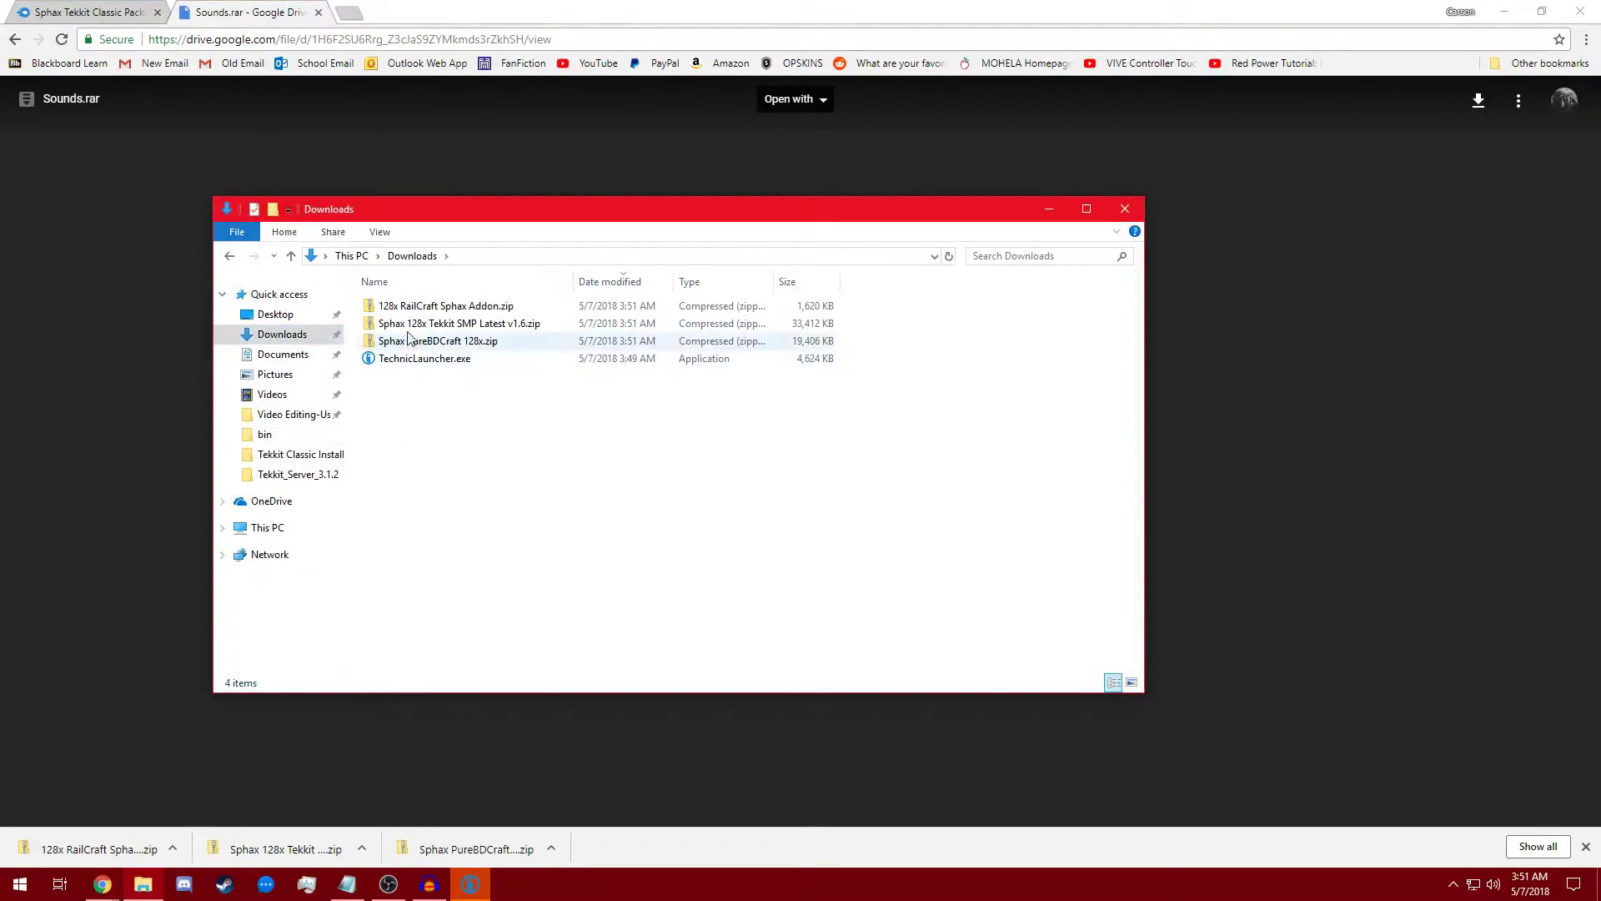
pyautogui.click(433, 307)
pyautogui.rightClick(434, 307)
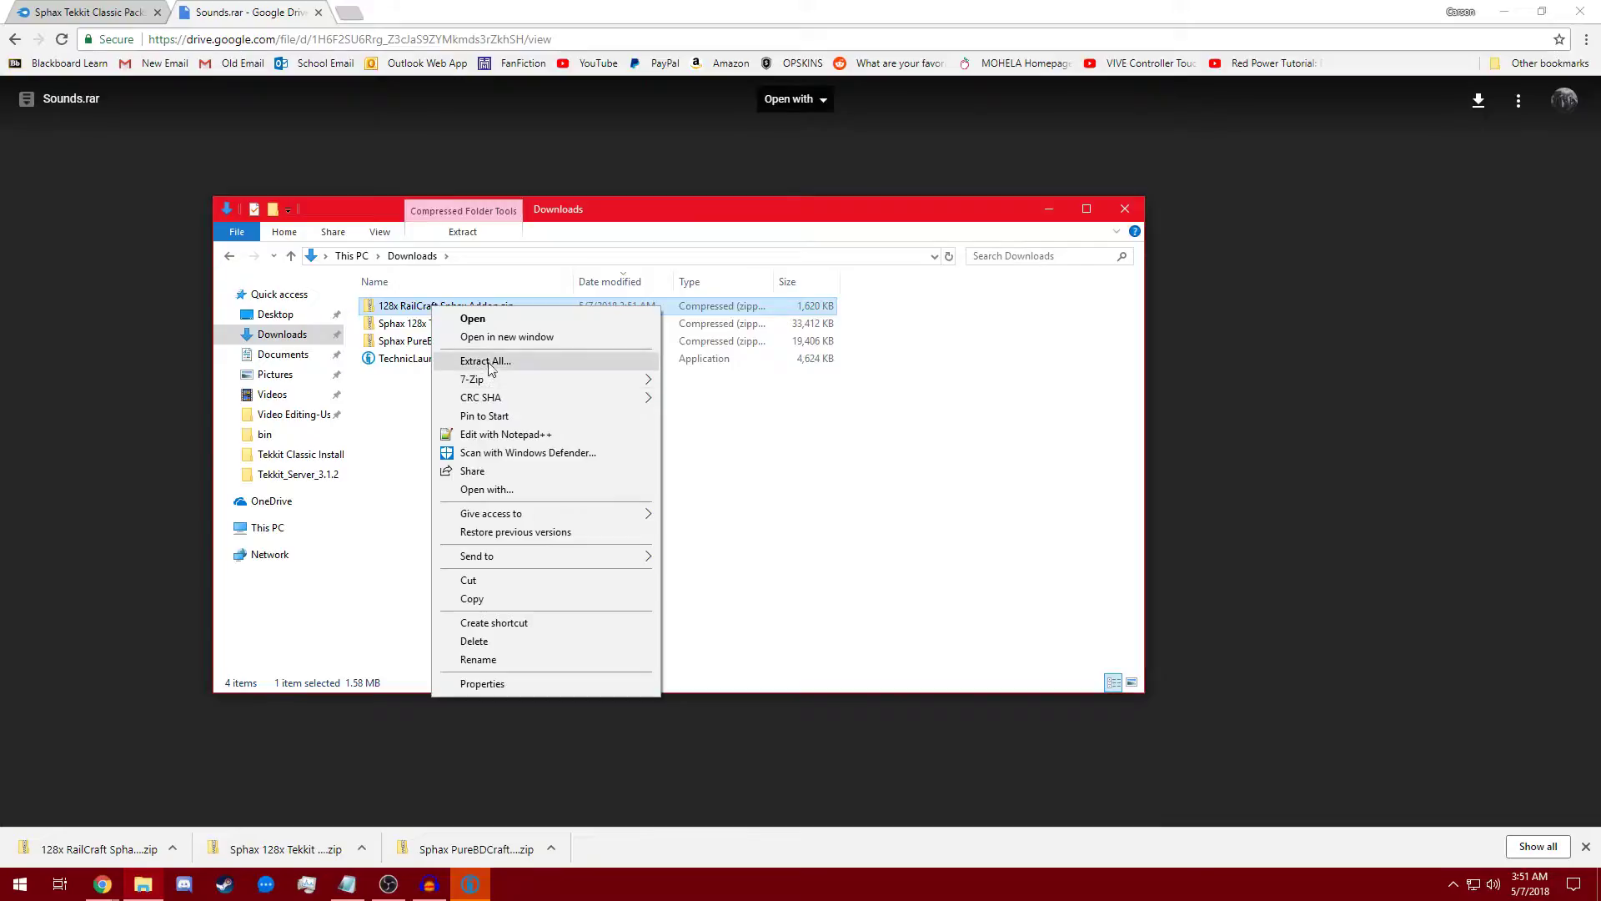
pyautogui.moveTo(492, 378)
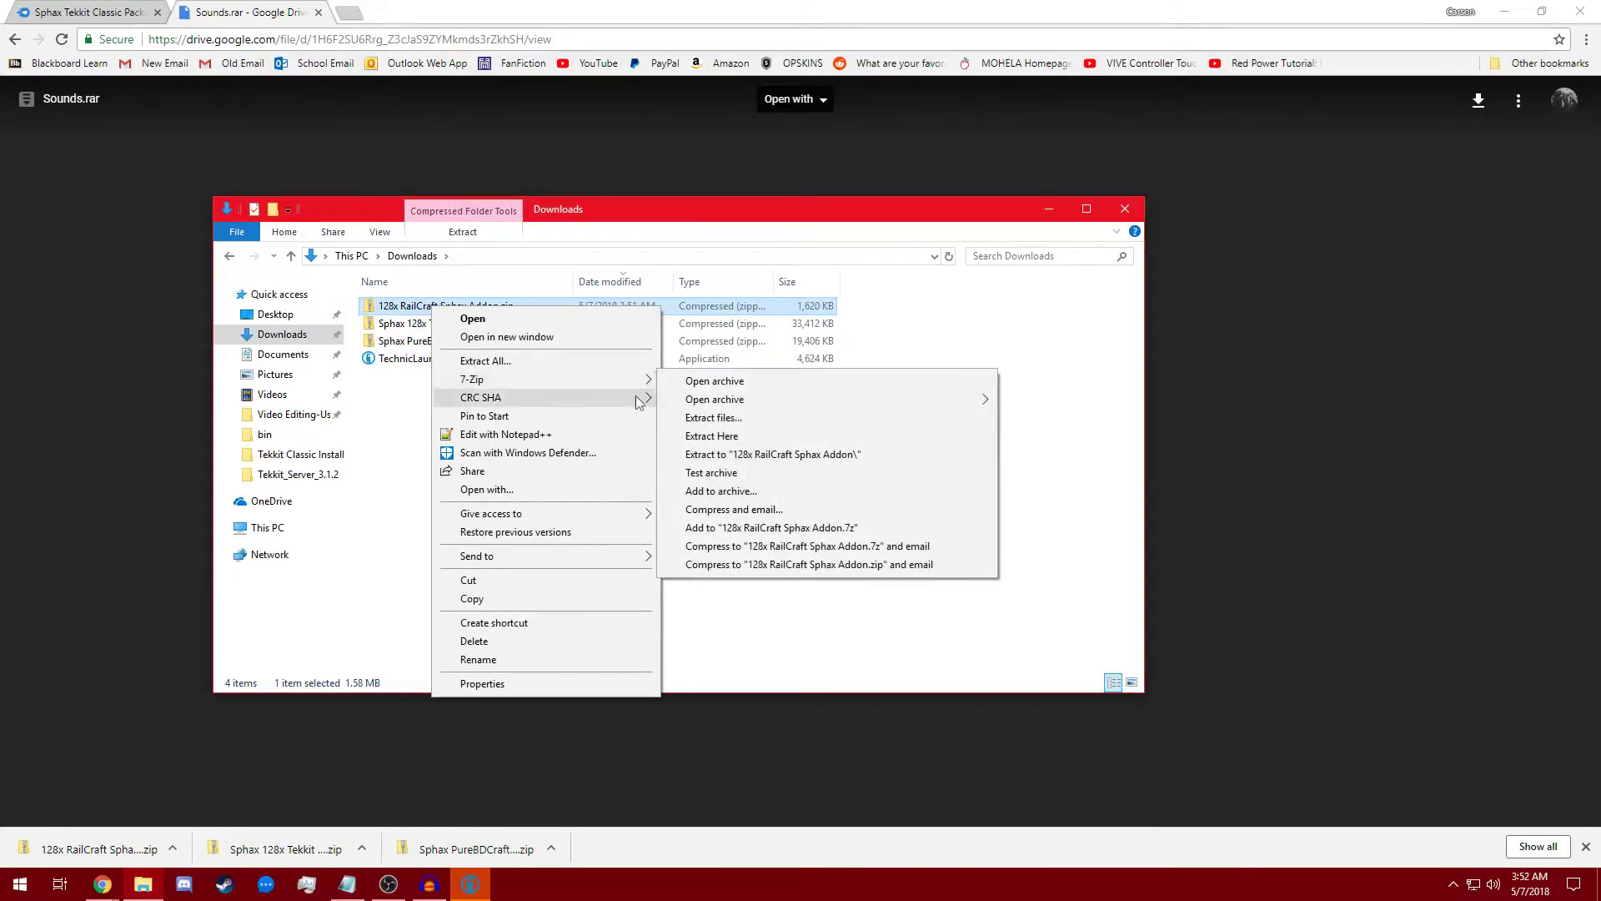
pyautogui.click(713, 417)
pyautogui.click(807, 543)
# Extract the Tekkit and PureBDCraft zips too, then delete all three zips.
pyautogui.click(481, 334)
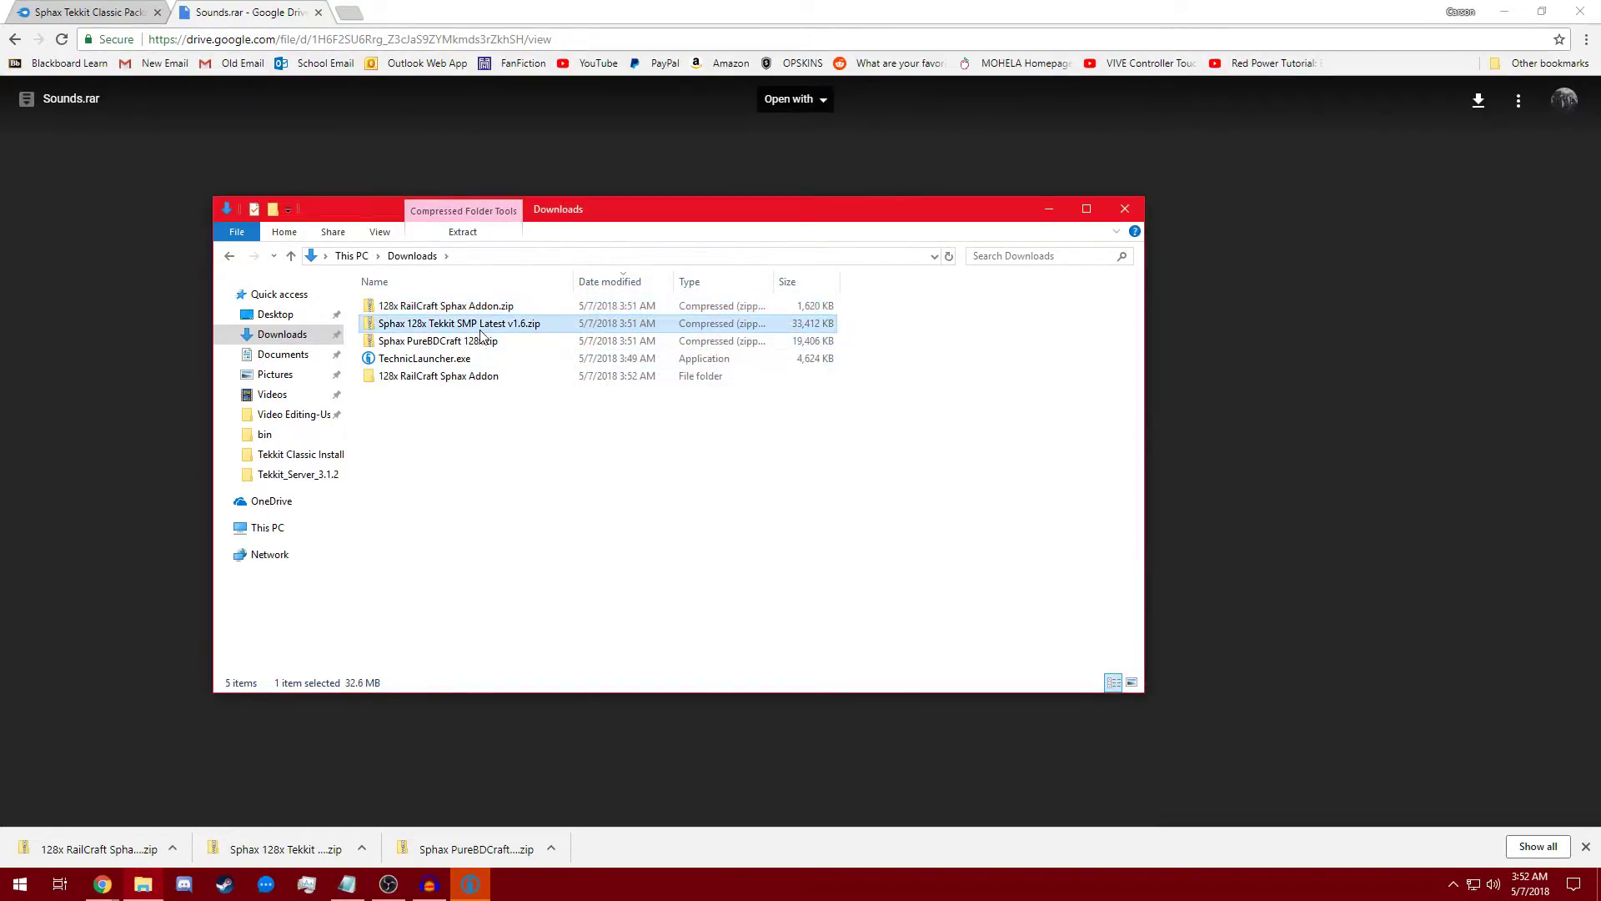
pyautogui.rightClick(481, 334)
pyautogui.moveTo(550, 408)
pyautogui.click(738, 442)
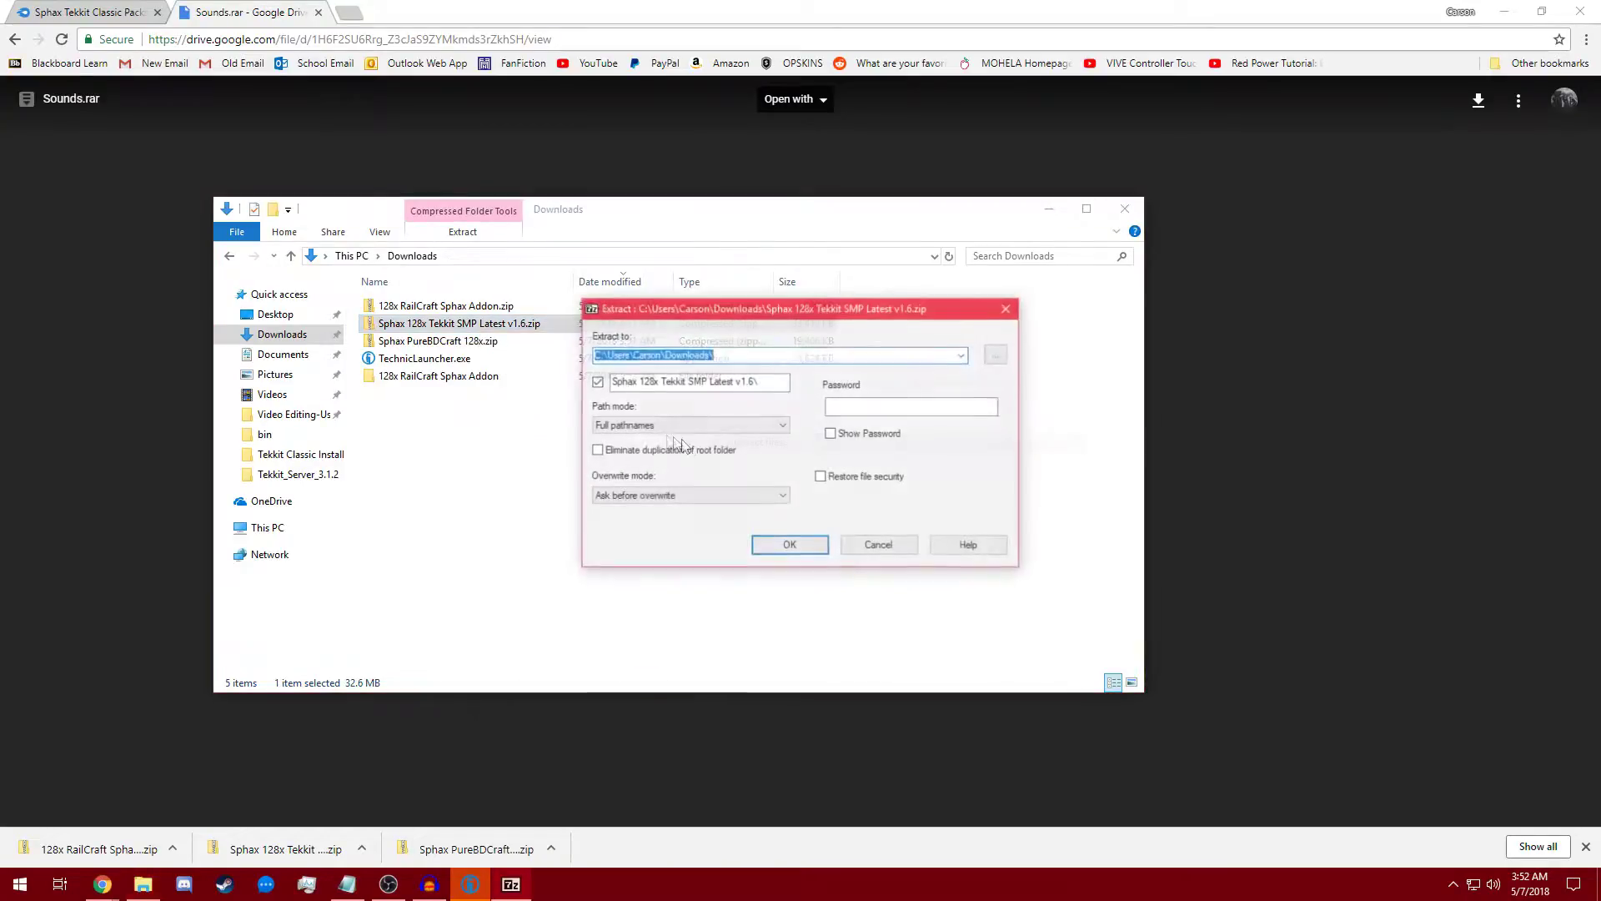
pyautogui.click(805, 540)
pyautogui.rightClick(481, 342)
pyautogui.moveTo(646, 420)
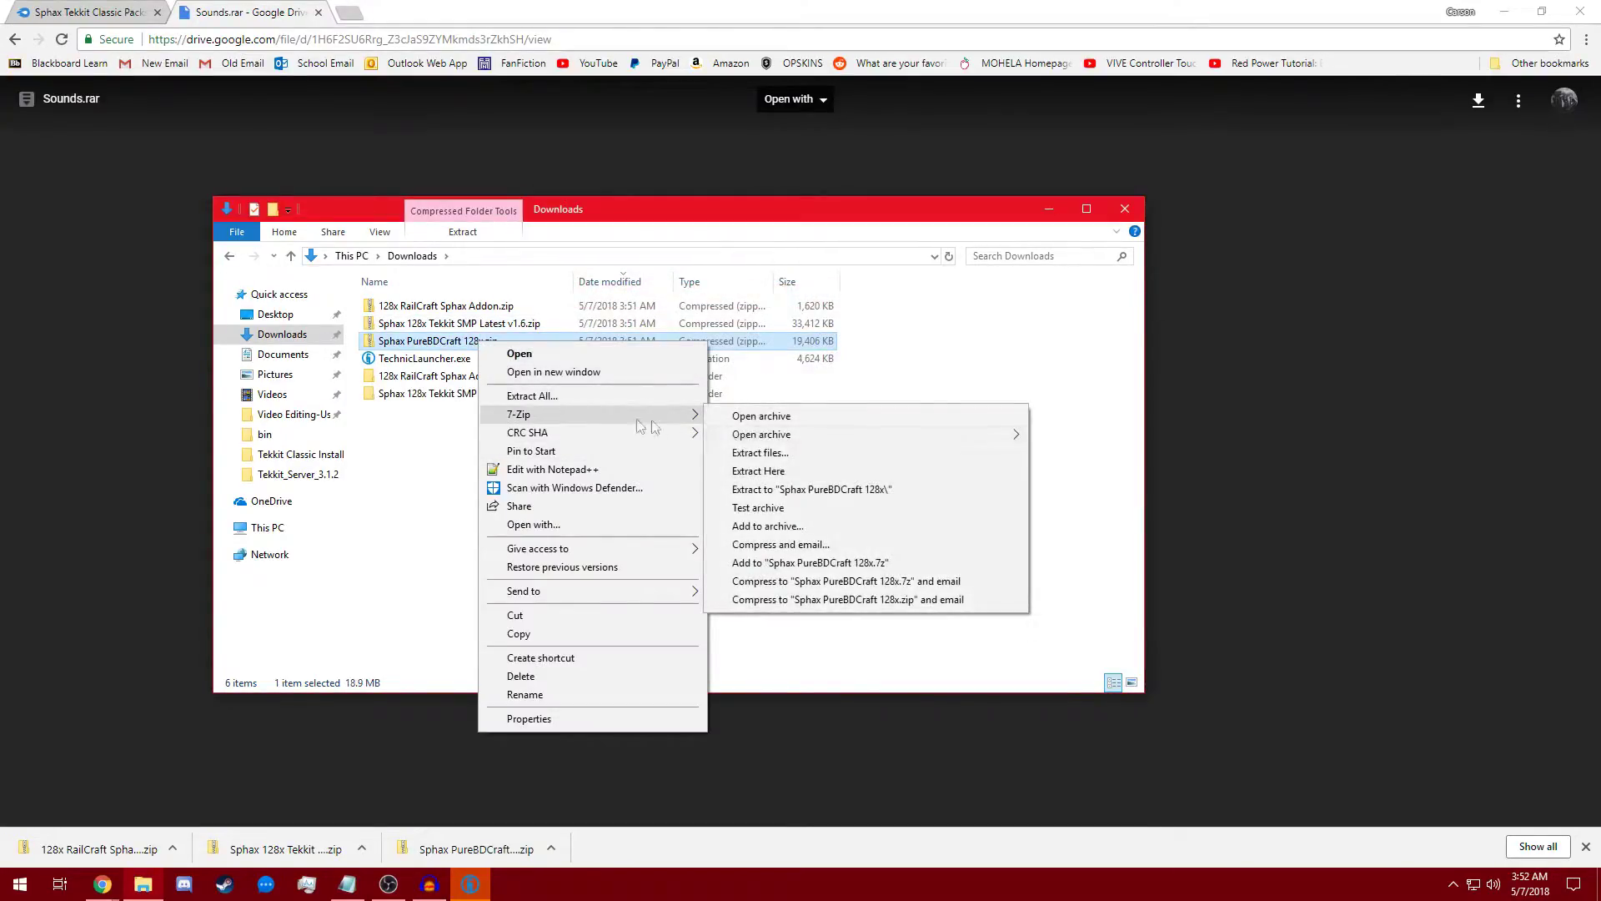
pyautogui.click(760, 452)
pyautogui.click(786, 542)
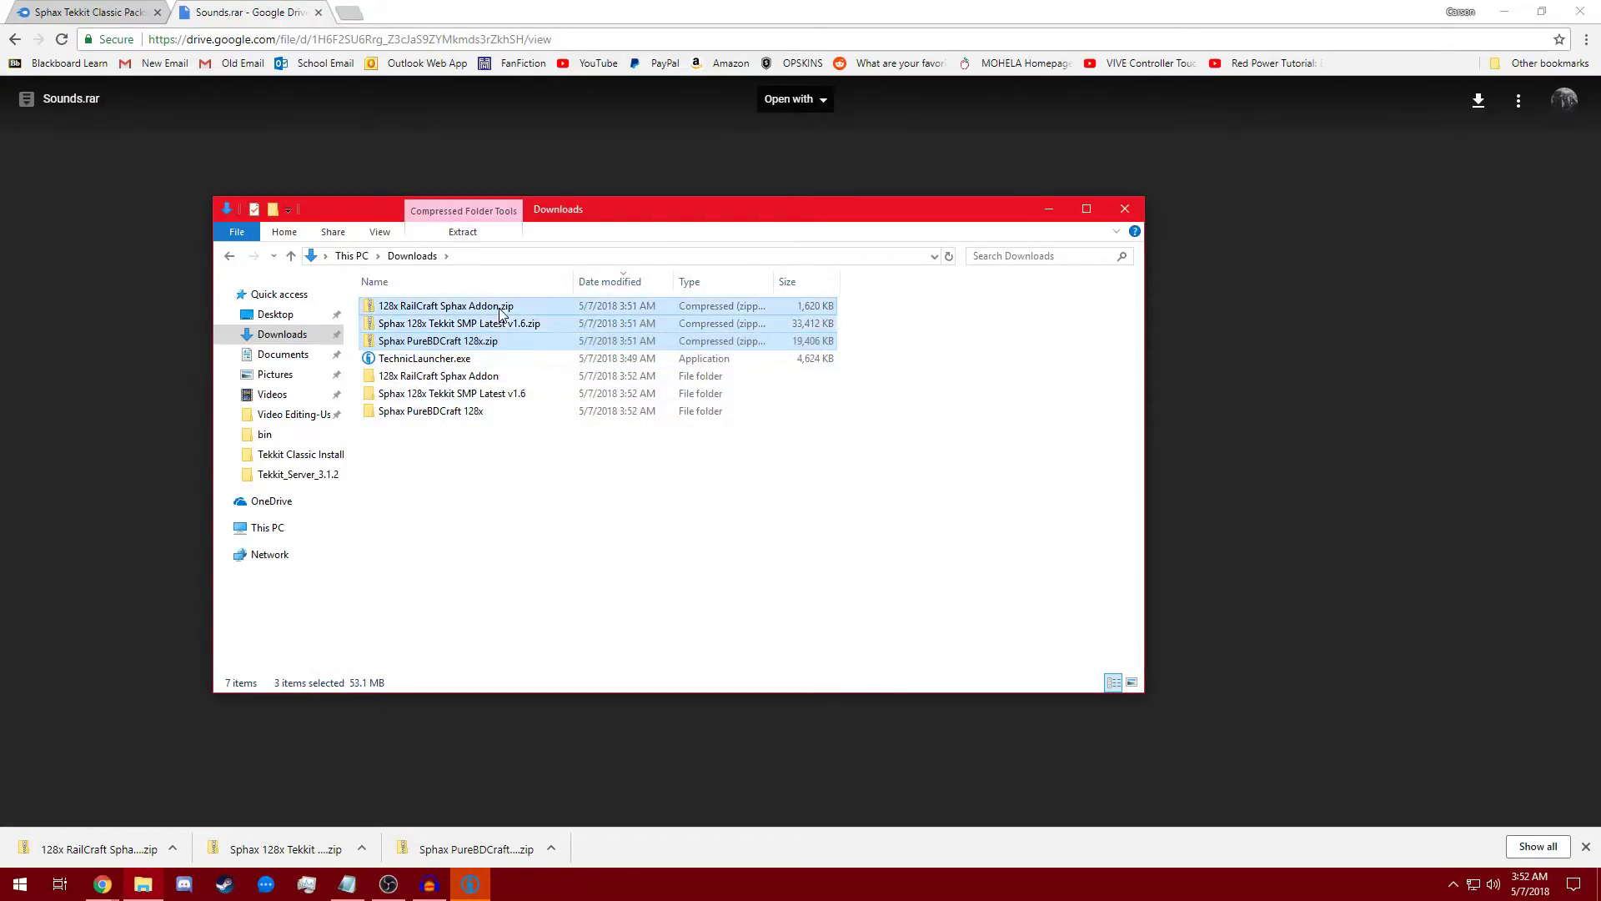
pyautogui.press('Delete')
pyautogui.press('Return')
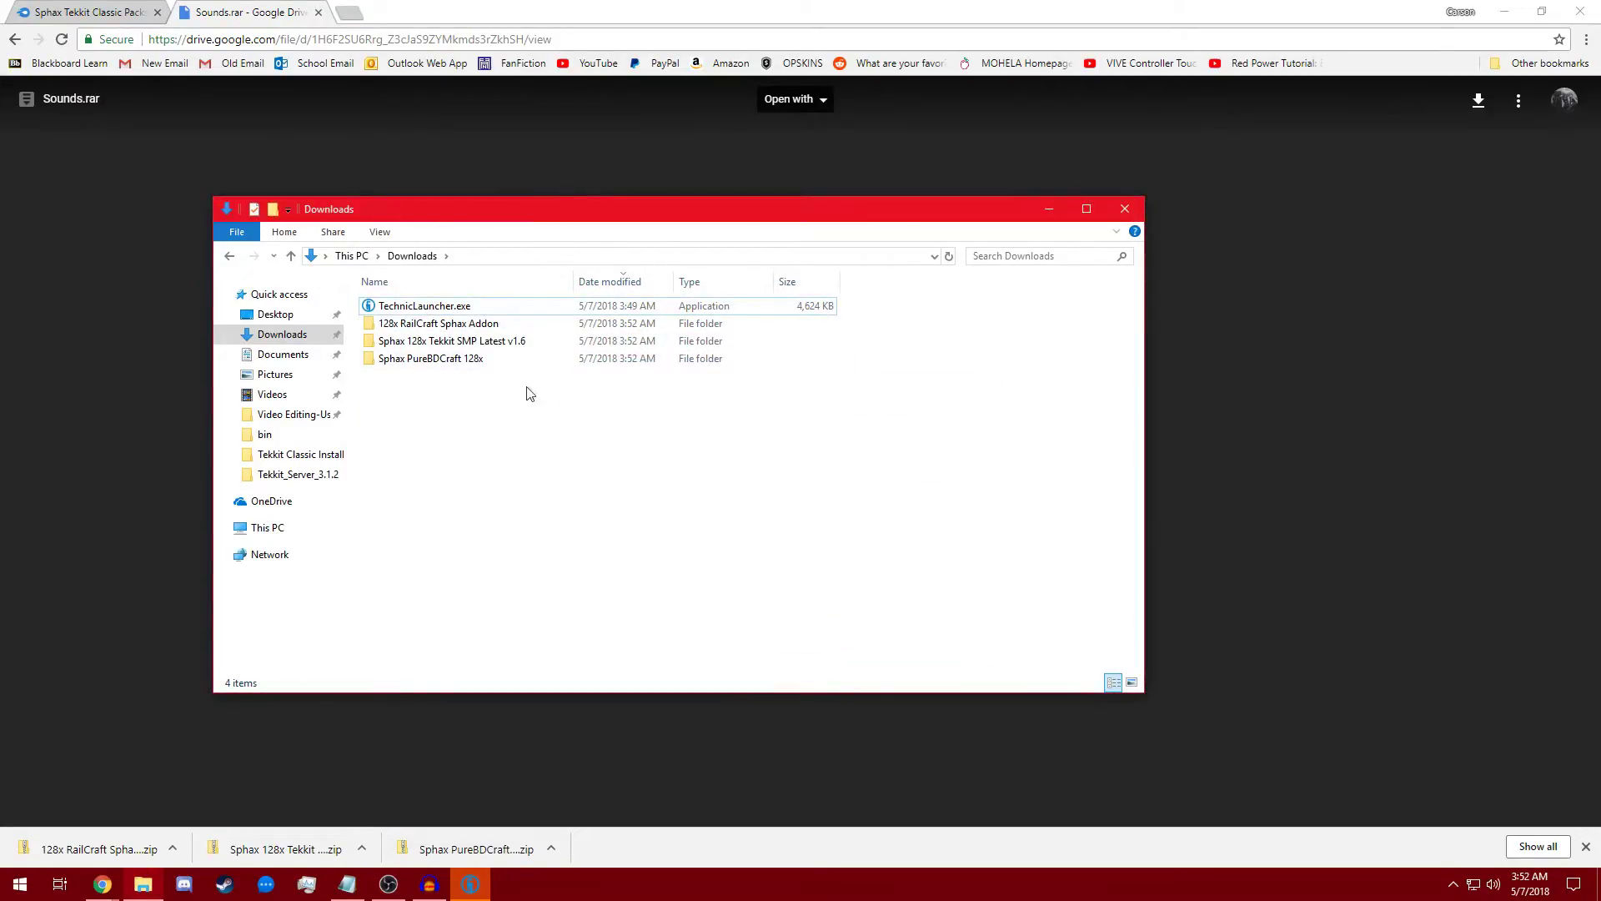
# Snap Sphax PureBDCraft 128x beside Downloads and move the 24 SMP v1.6 files in, skipping duplicates.
pyautogui.click(411, 358)
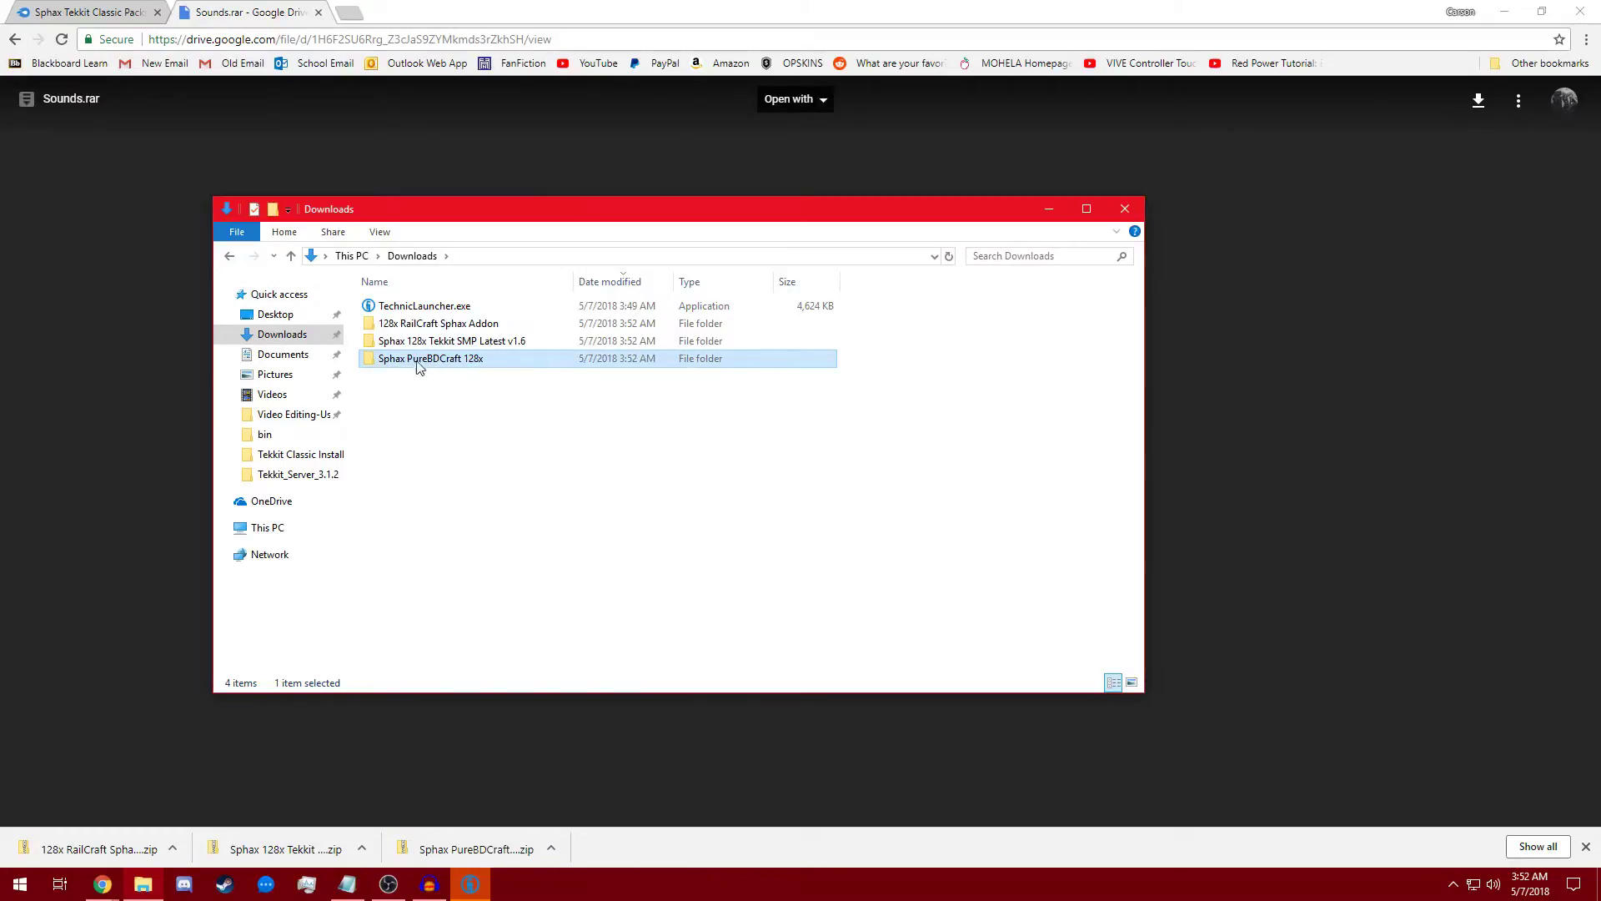
pyautogui.rightClick(481, 368)
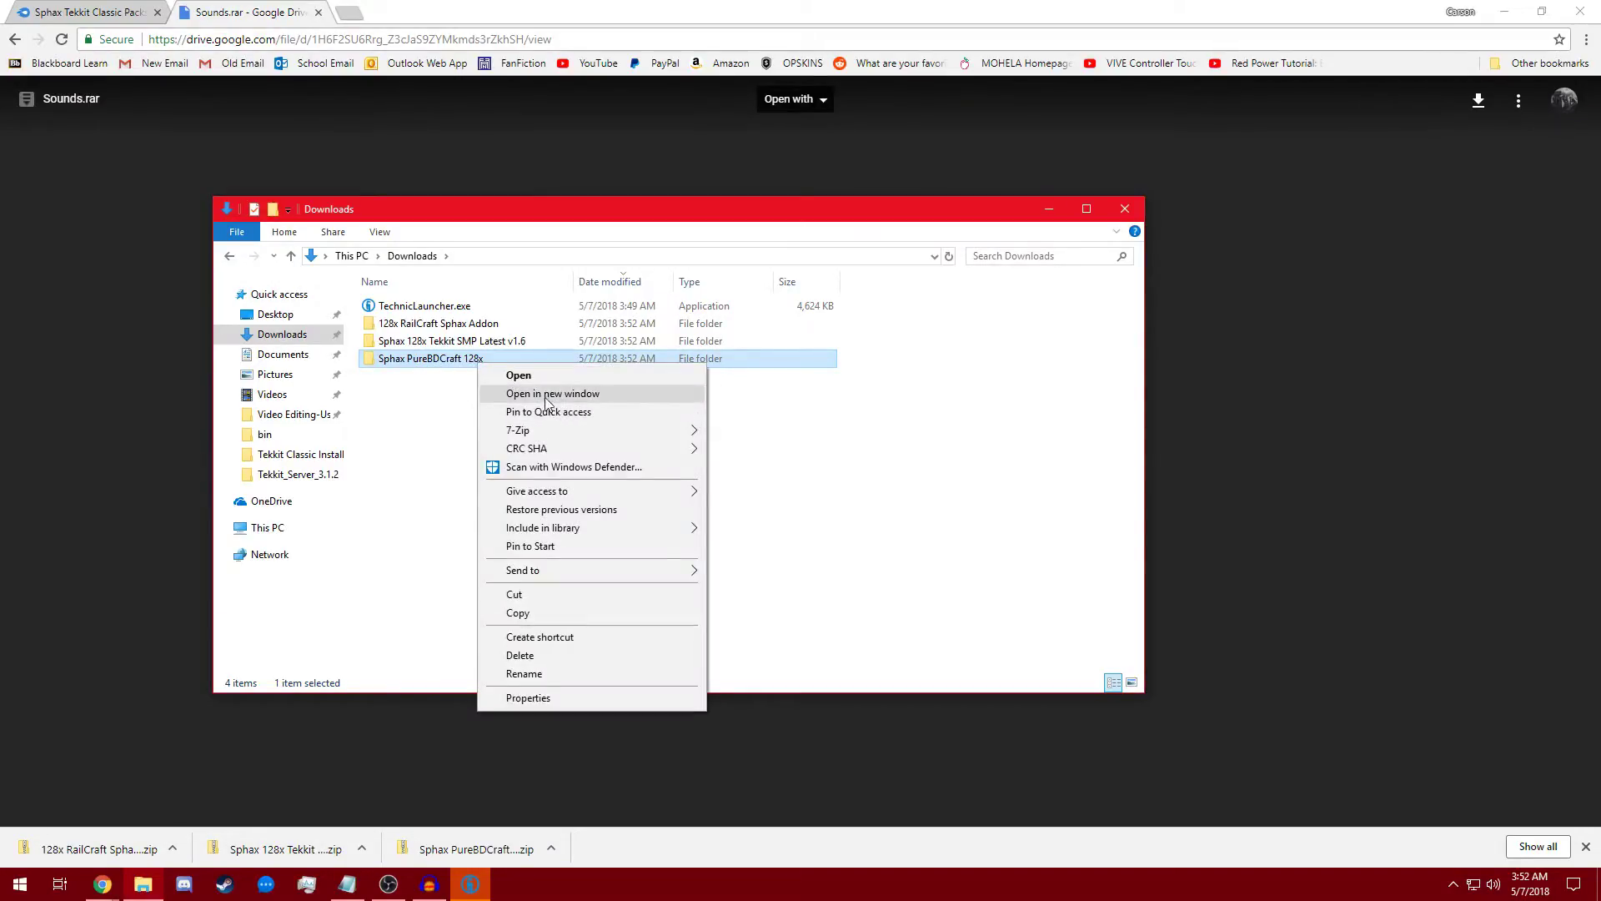
pyautogui.click(534, 389)
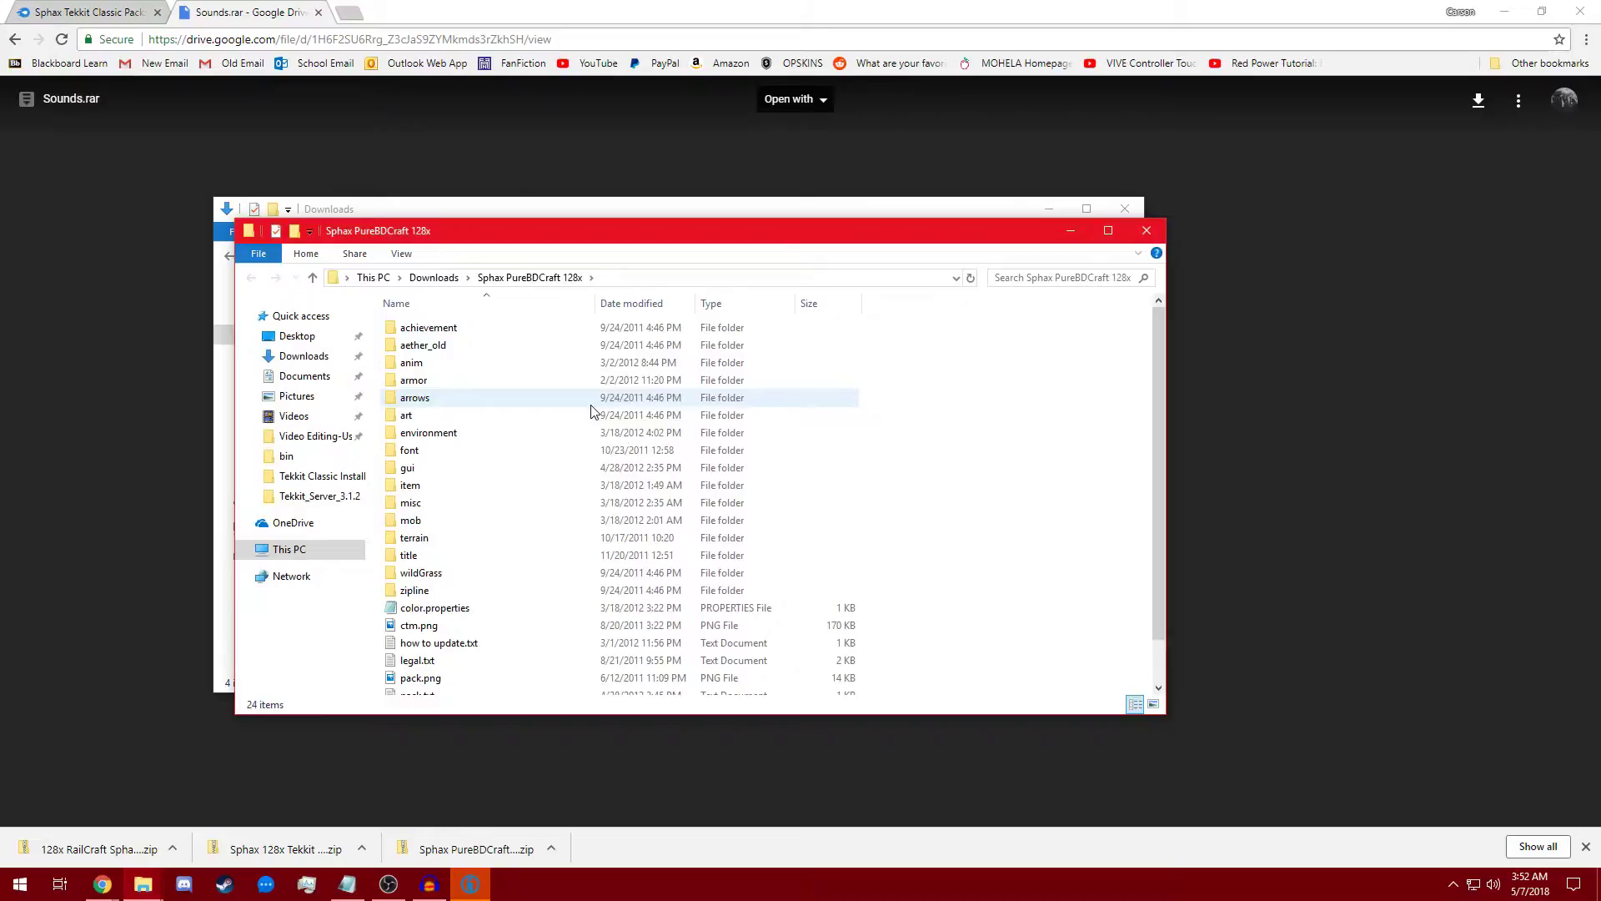
pyautogui.press('super+Right')
pyautogui.click(301, 164)
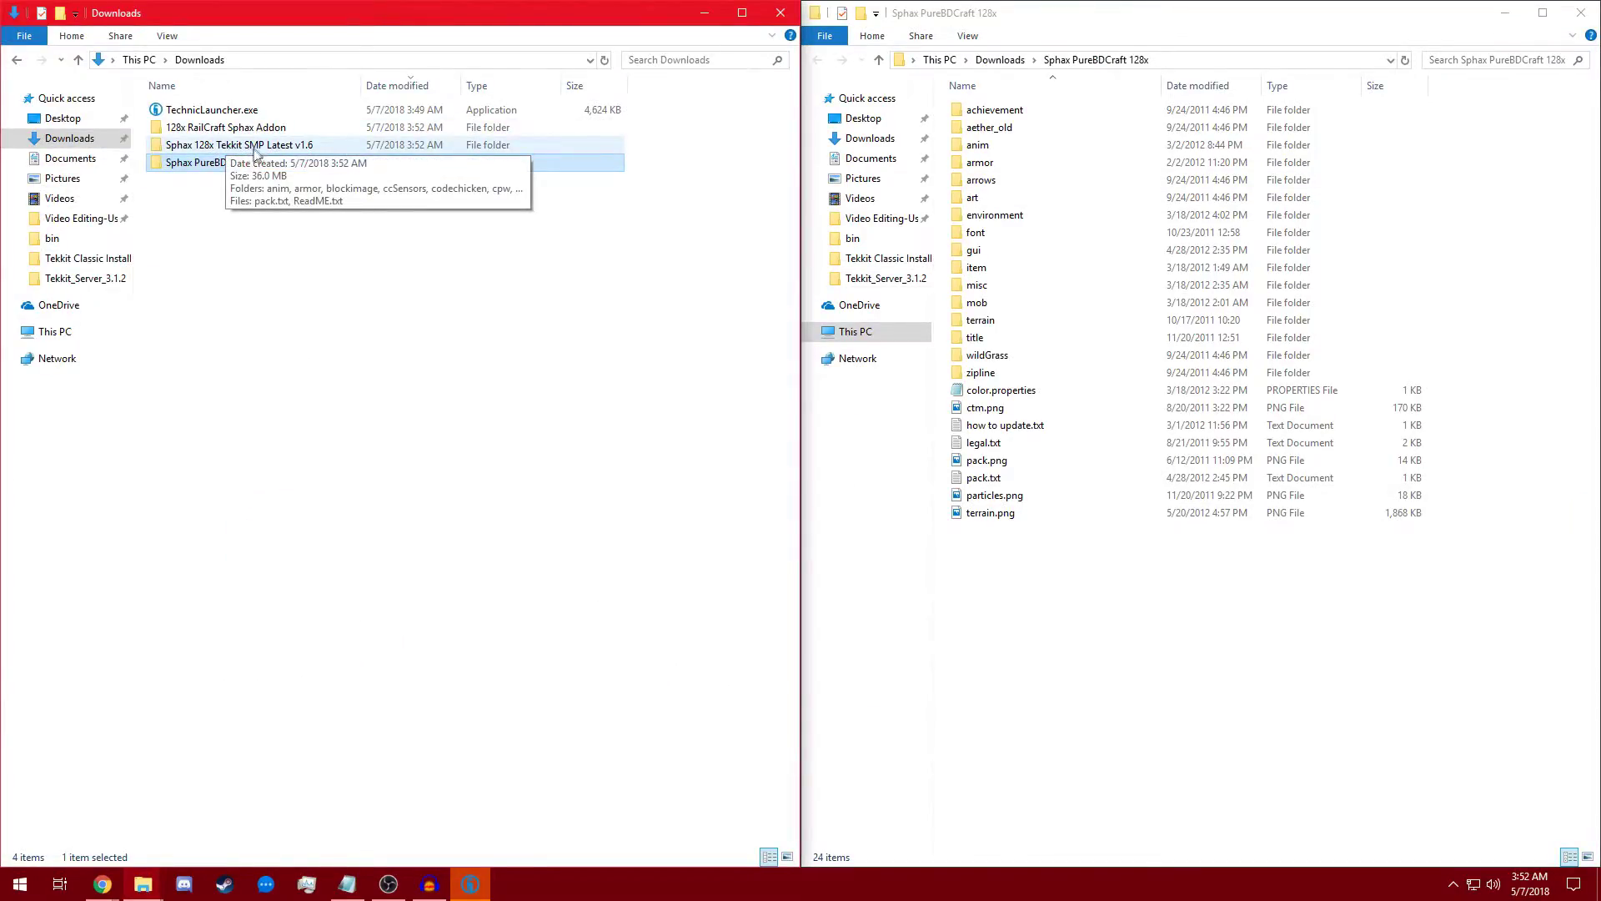
pyautogui.doubleClick(252, 147)
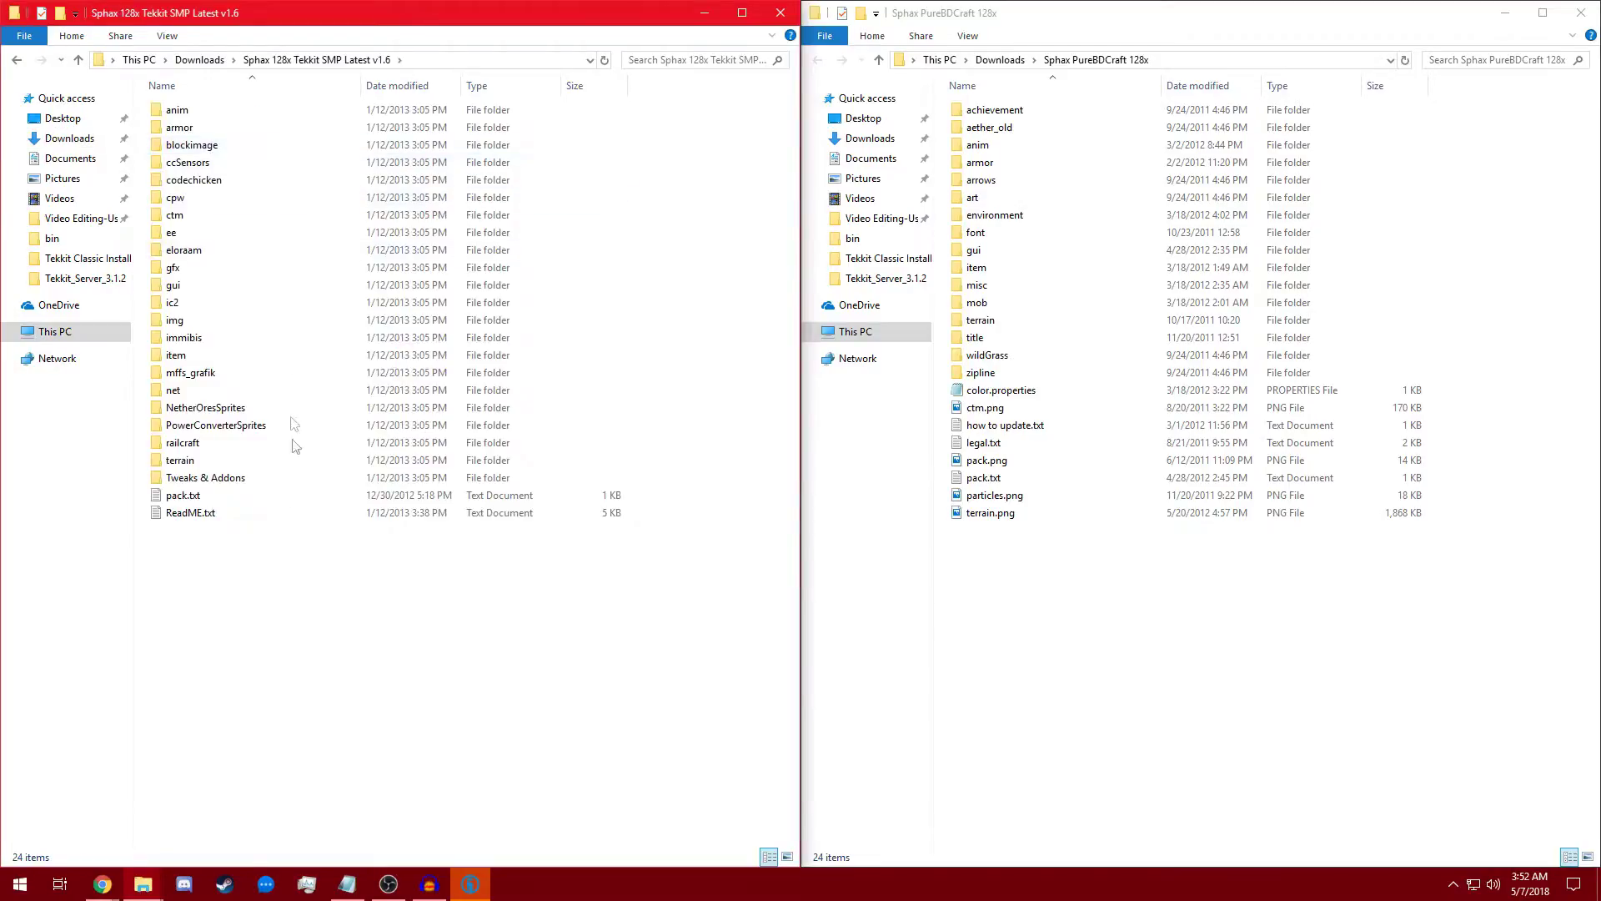
pyautogui.moveTo(258, 642); pyautogui.dragTo(1145, 671)
pyautogui.click(709, 343)
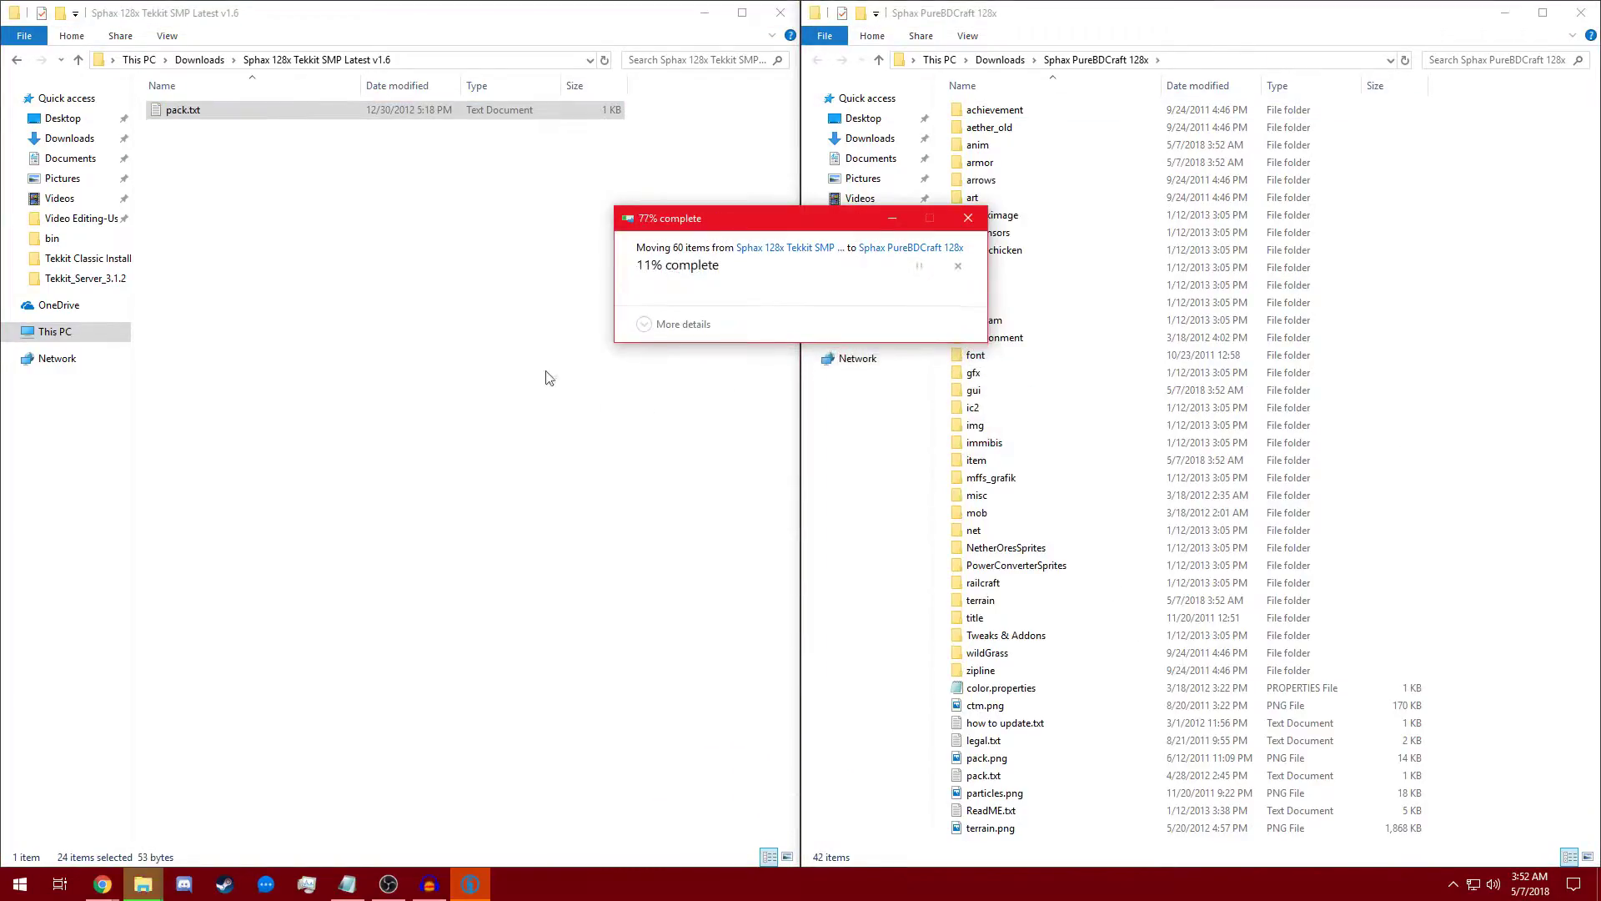
# Replace the pack's old railcraft folder with the RailCraft addon's railcraft folder.
pyautogui.click(1038, 391)
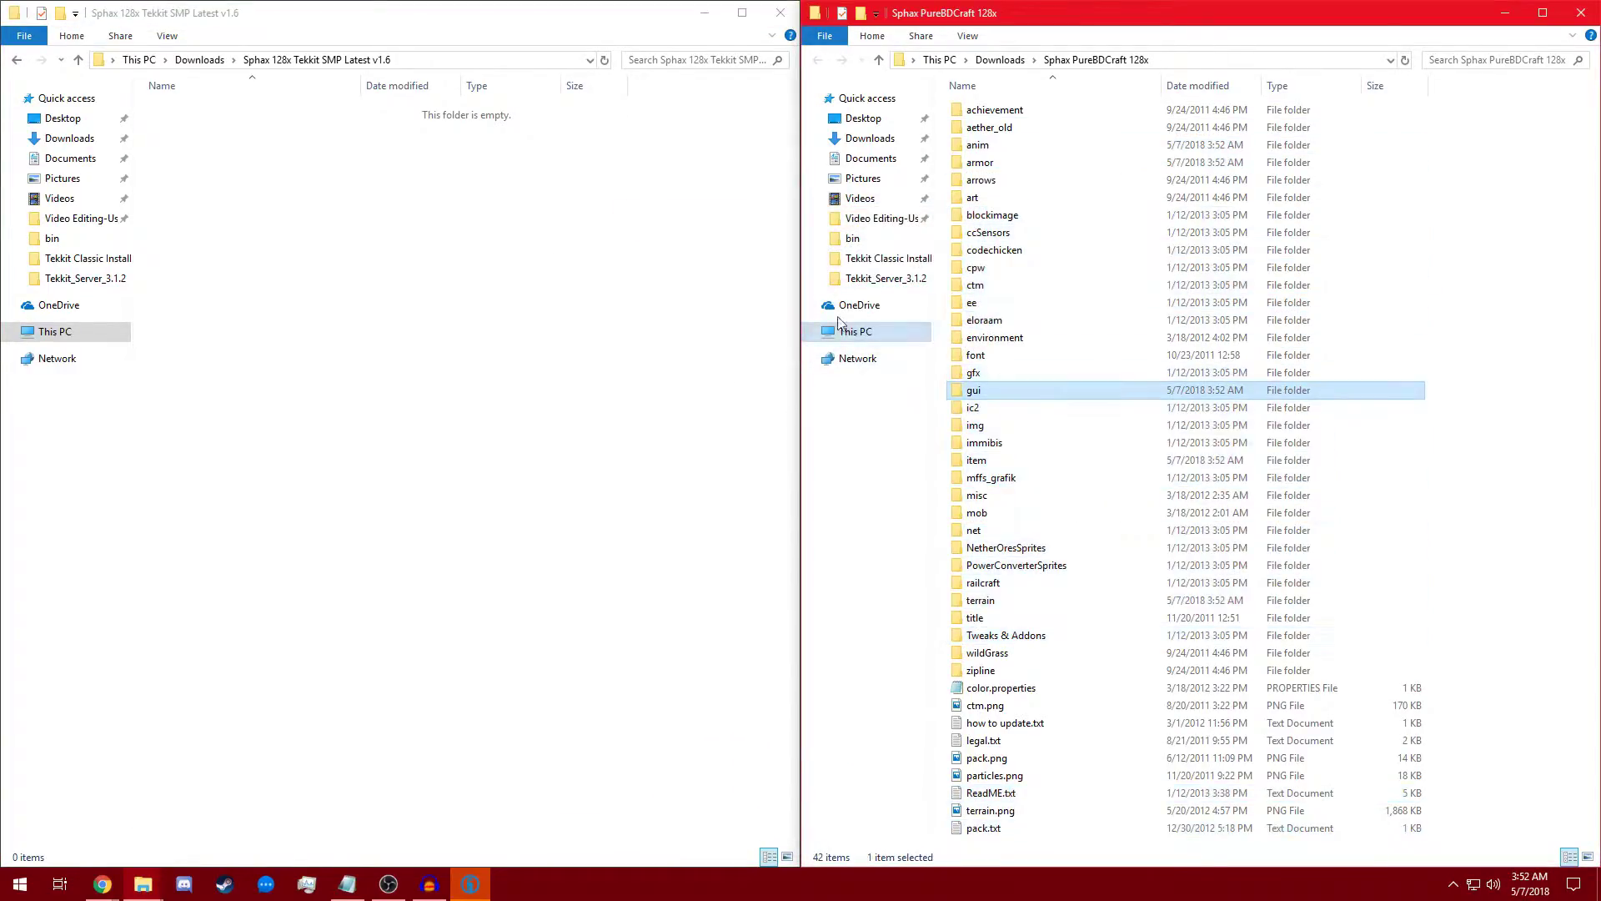
pyautogui.click(1007, 583)
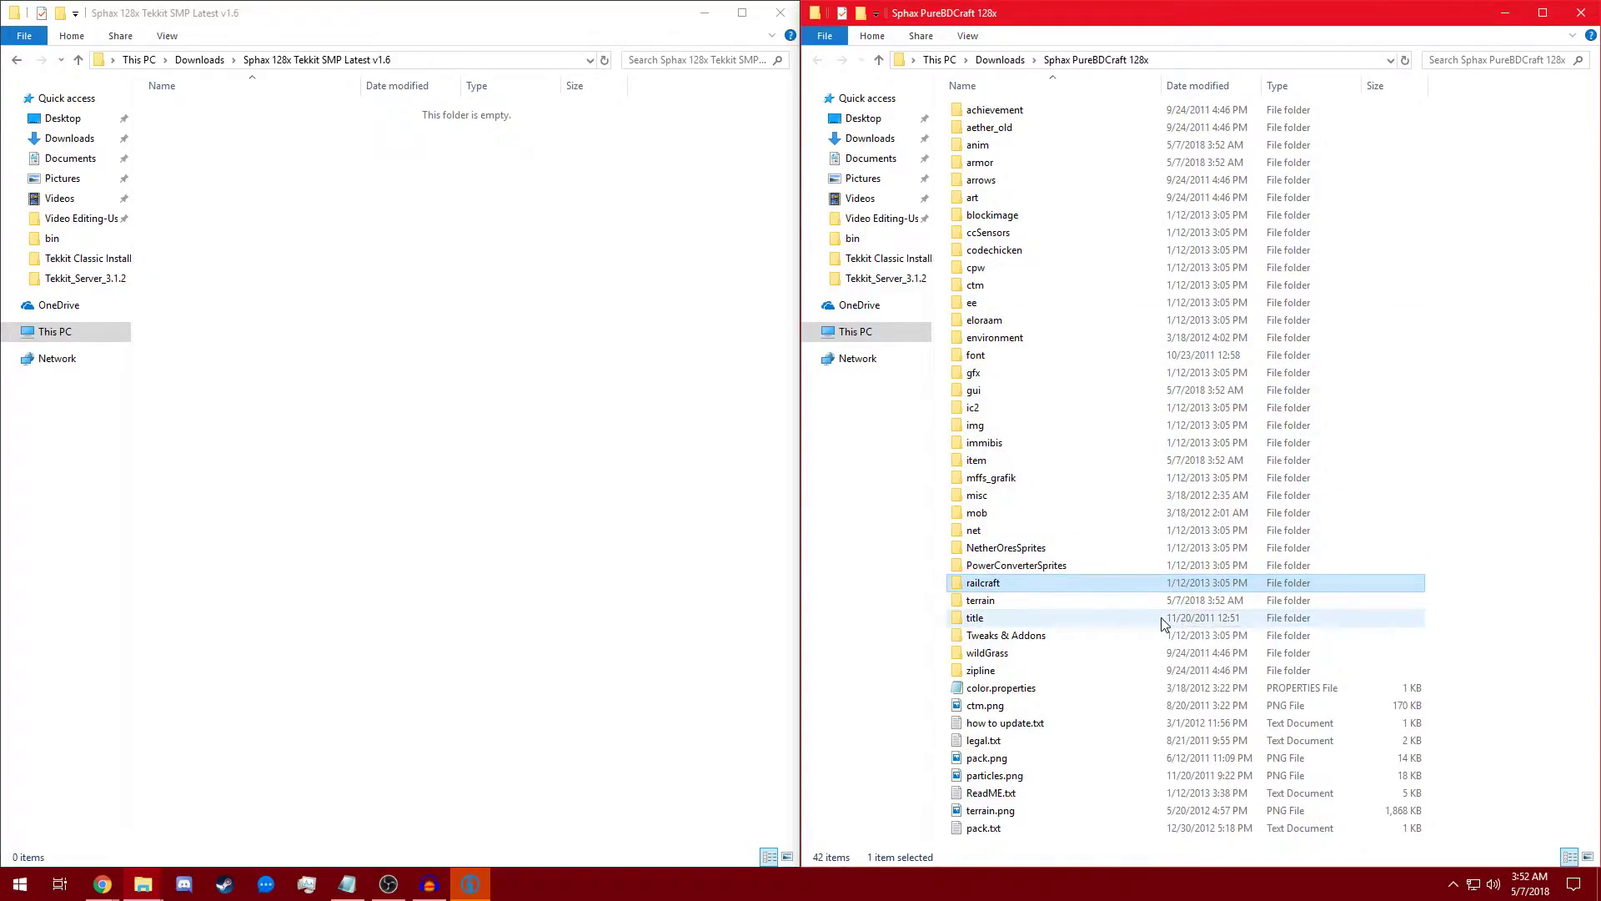
pyautogui.hotkey('shift', 'Delete')
pyautogui.press('Return')
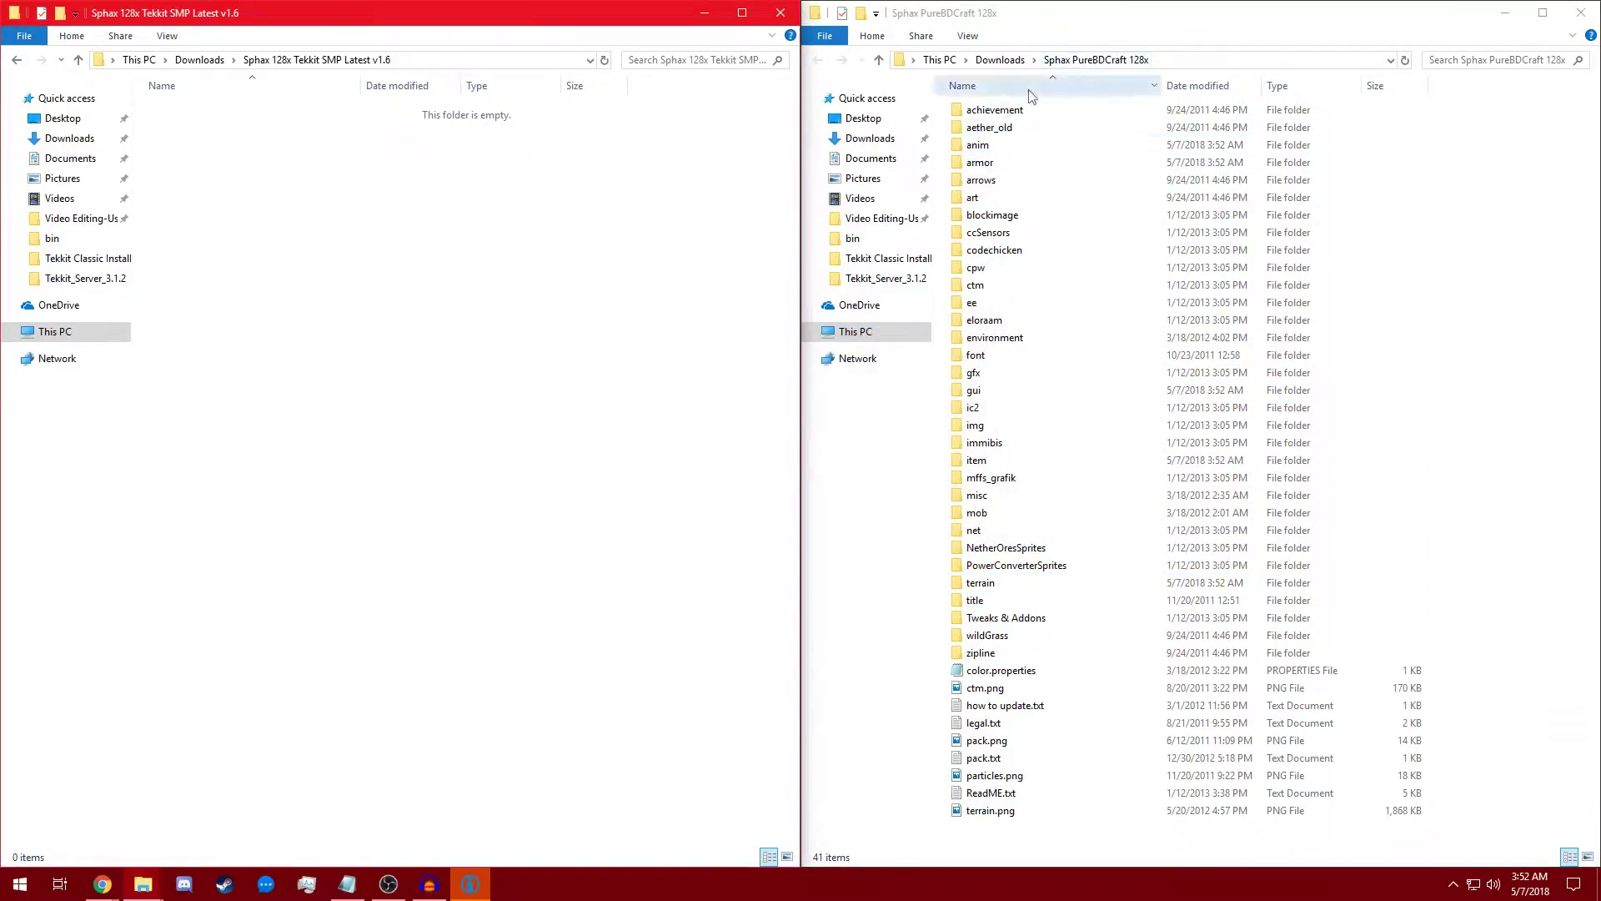
pyautogui.click(201, 60)
pyautogui.doubleClick(228, 164)
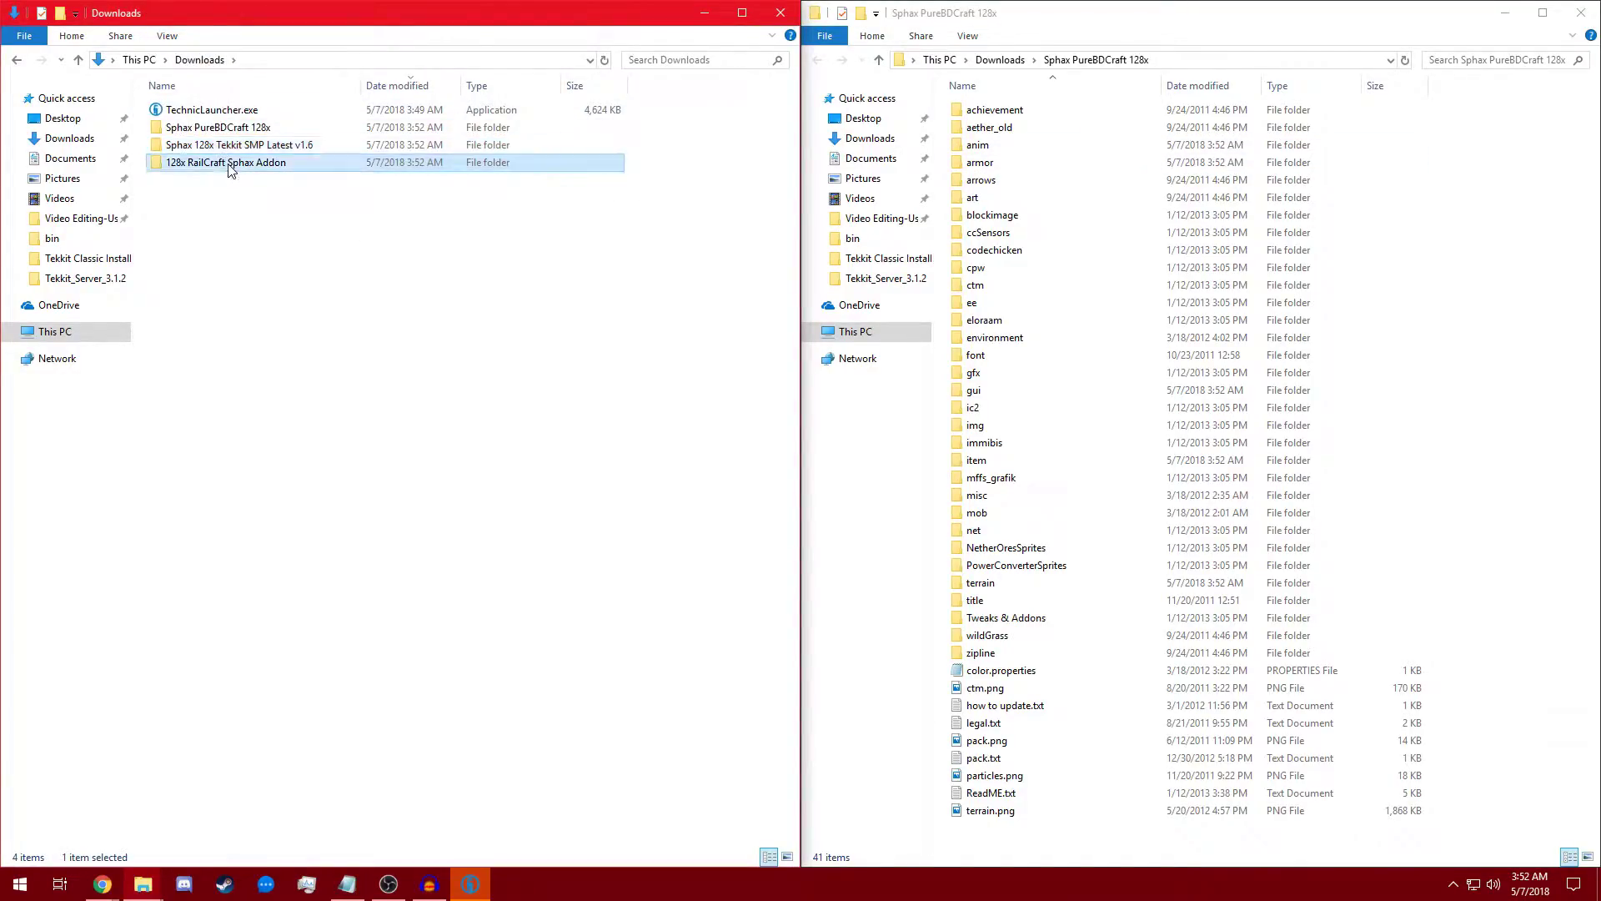
pyautogui.click(195, 118)
pyautogui.moveTo(185, 120); pyautogui.dragTo(1476, 283)
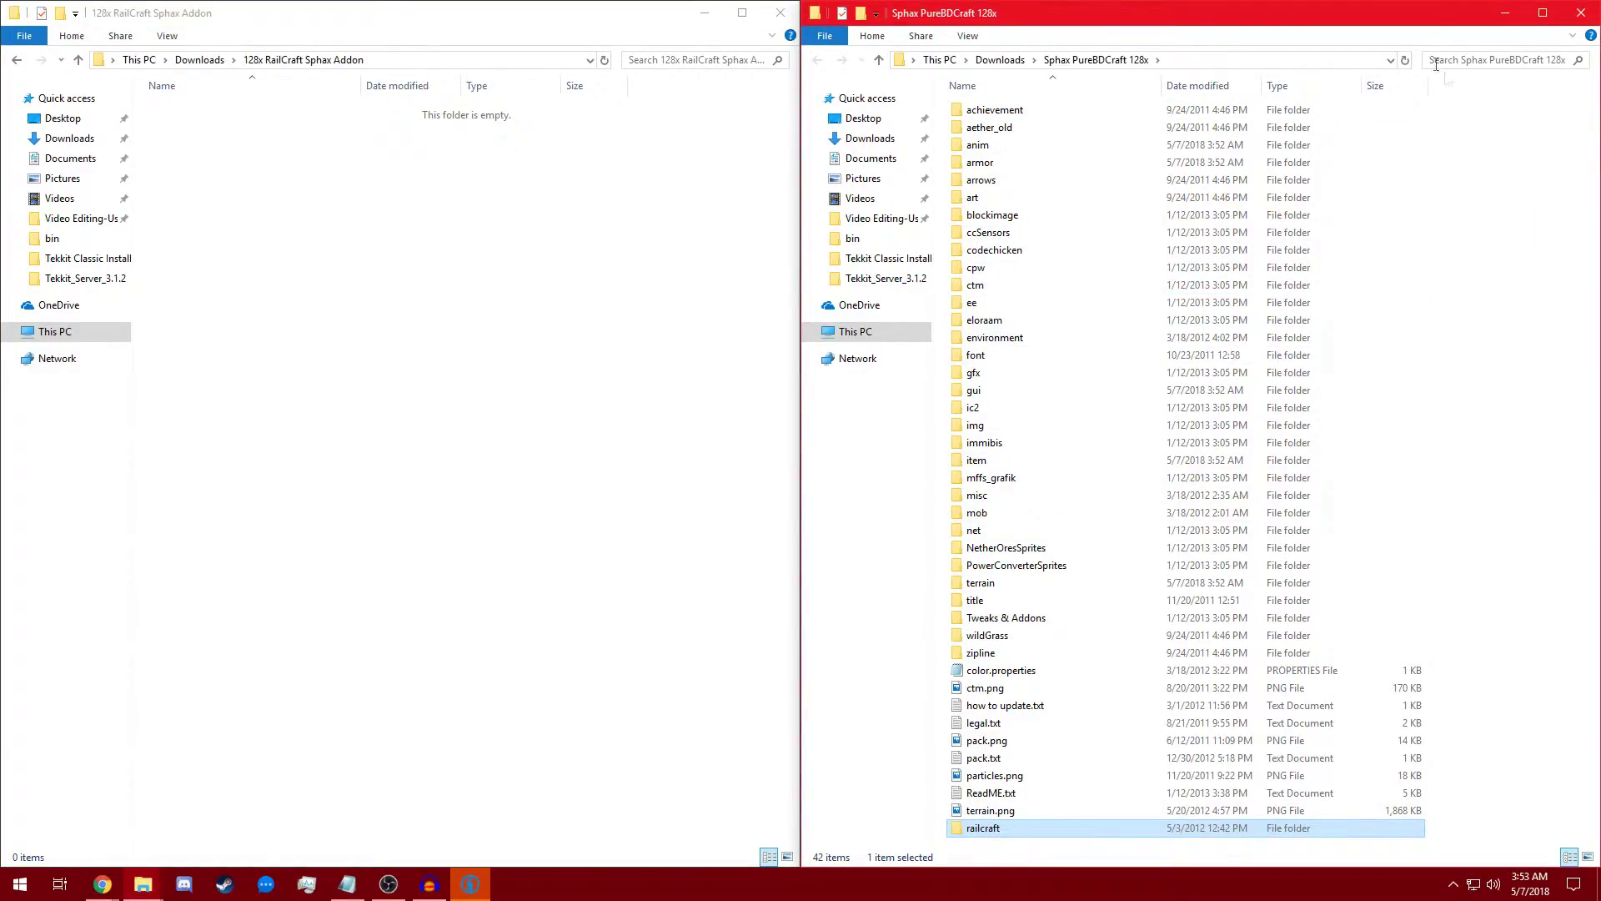
pyautogui.click(1406, 61)
pyautogui.click(573, 94)
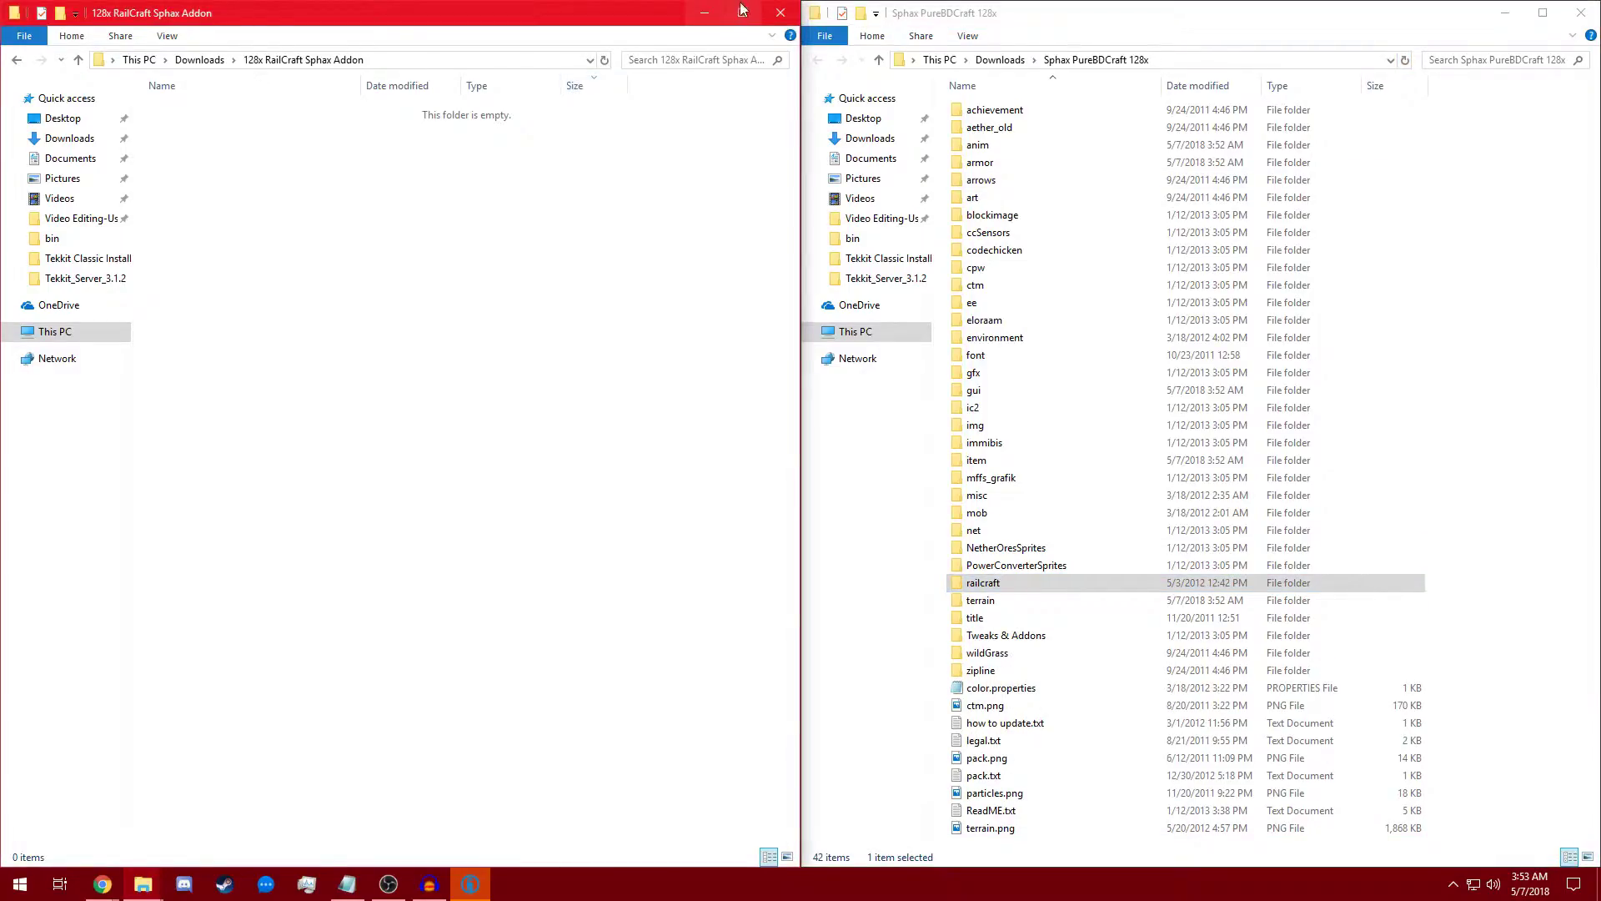
pyautogui.click(779, 13)
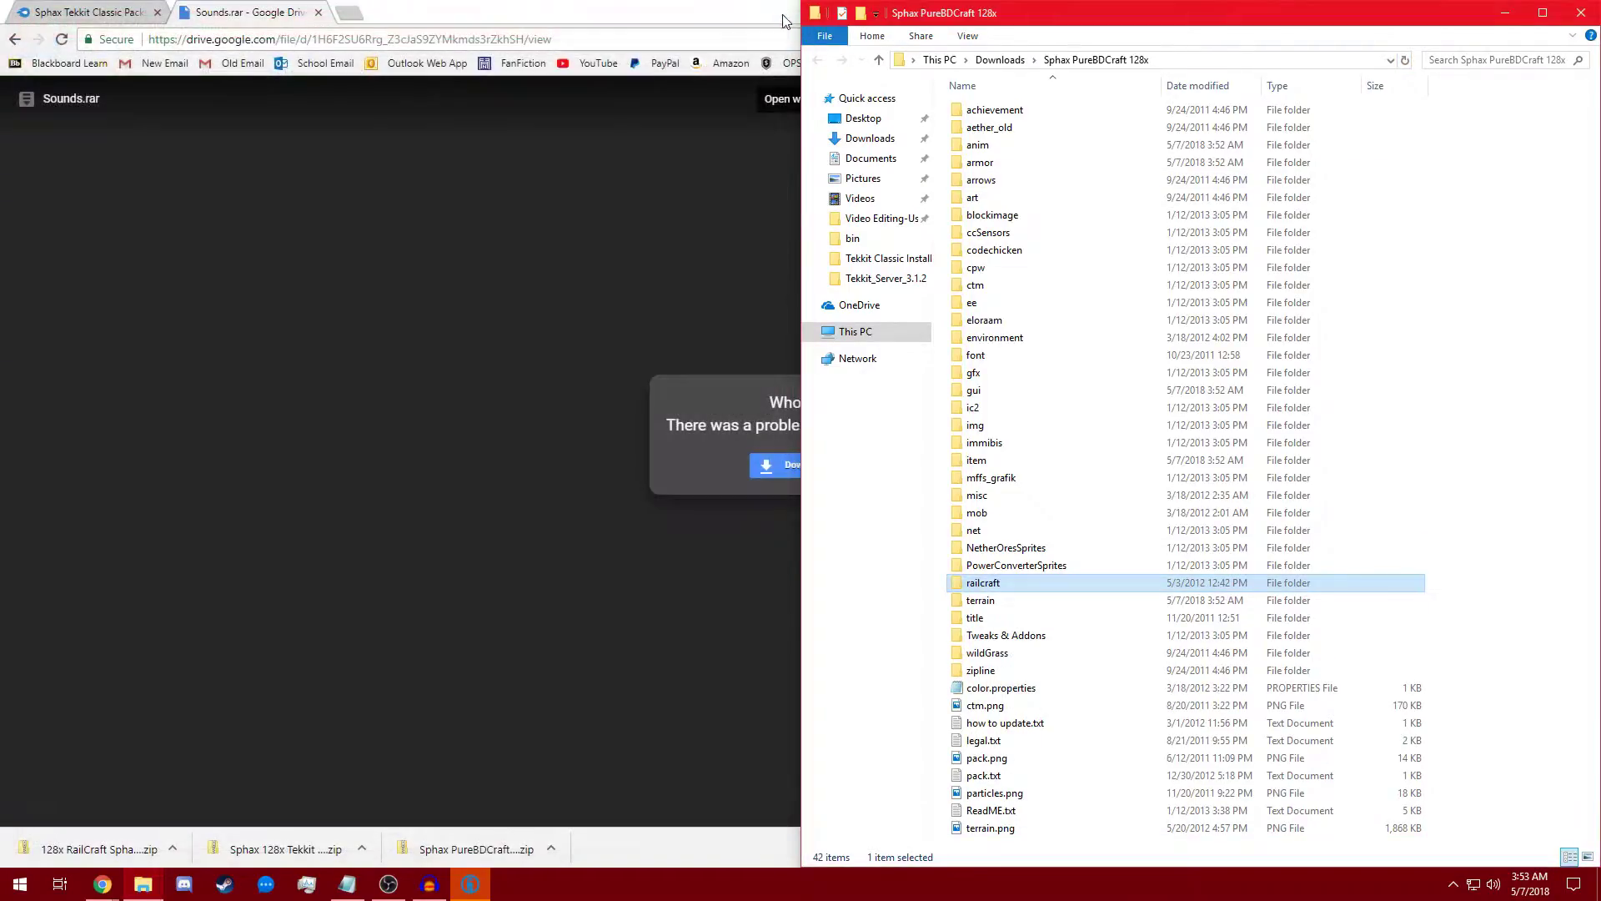
# Drag Sphax PureBDCraft 128x from Downloads onto the desktop, then maximize File Explorer.
pyautogui.click(998, 67)
pyautogui.moveTo(590, 3); pyautogui.dragTo(869, 139)
pyautogui.click(974, 164)
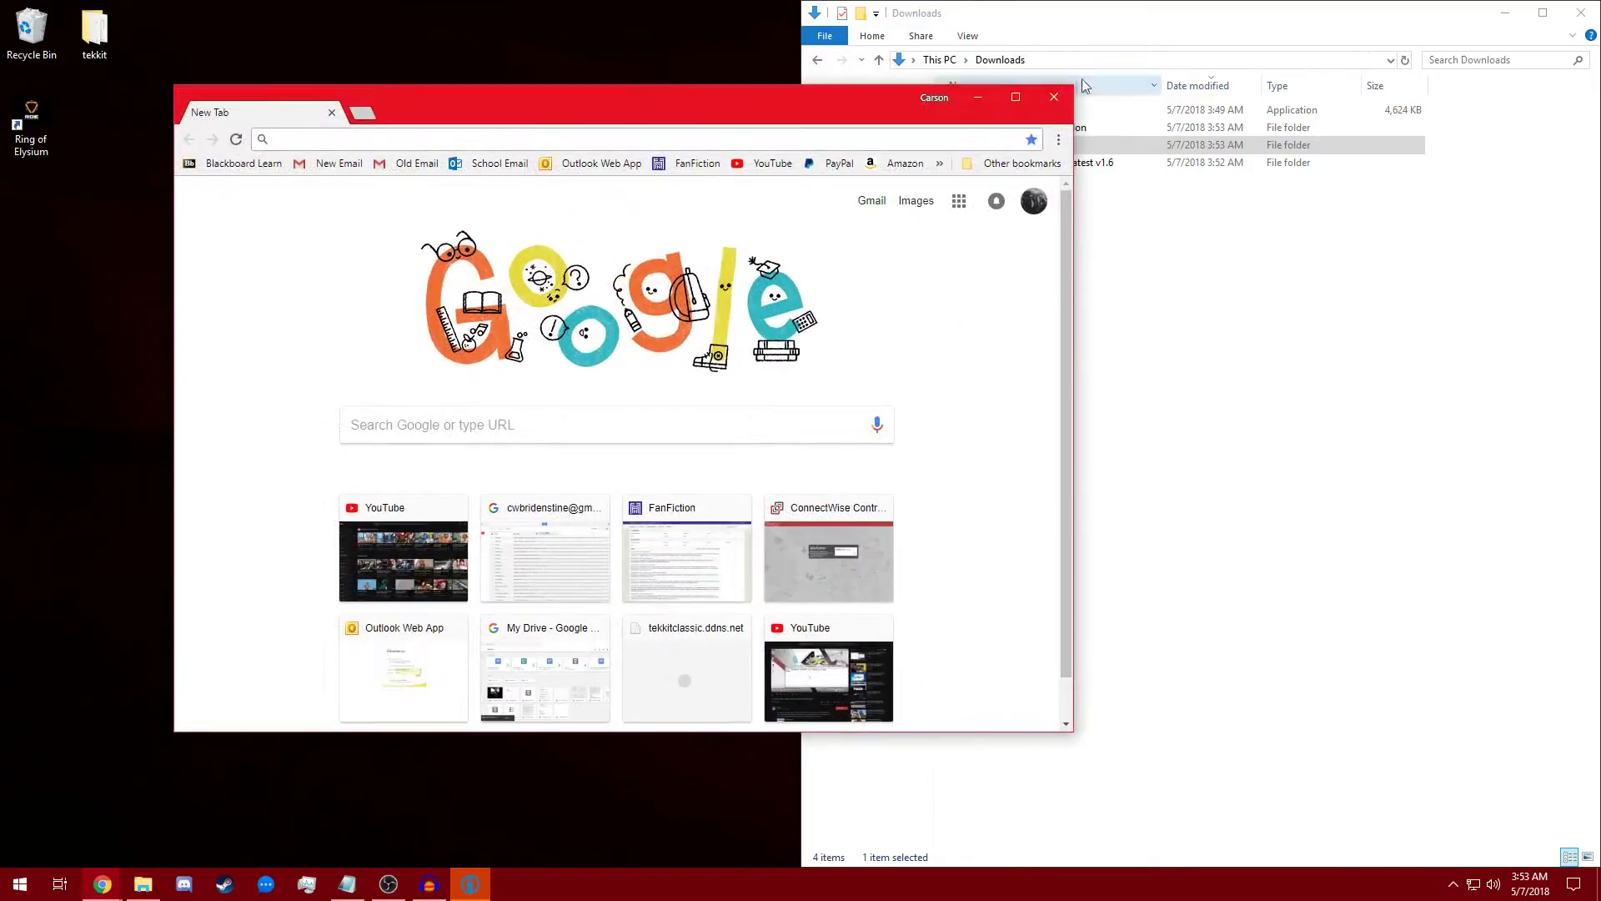
pyautogui.click(1049, 91)
pyautogui.moveTo(1047, 145); pyautogui.dragTo(42, 436)
pyautogui.moveTo(1079, 8); pyautogui.dragTo(667, 35)
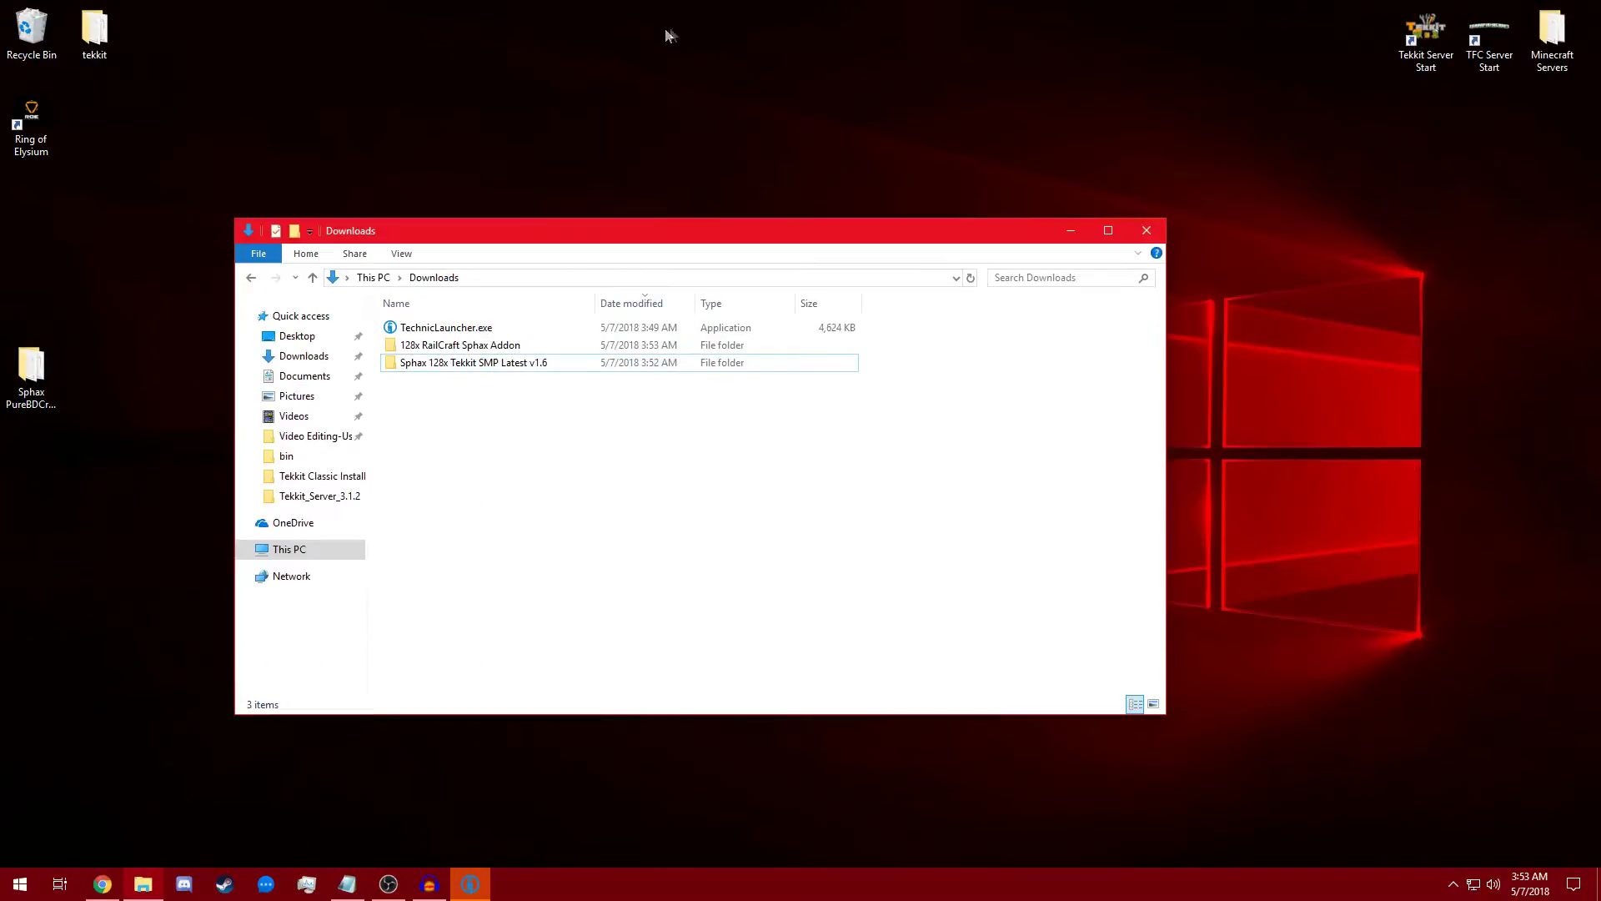
pyautogui.doubleClick(565, 223)
# Let the 40.1 MB Sounds.rar finish downloading in maximized Chrome, then close the Google Drive tab.
pyautogui.click(103, 886)
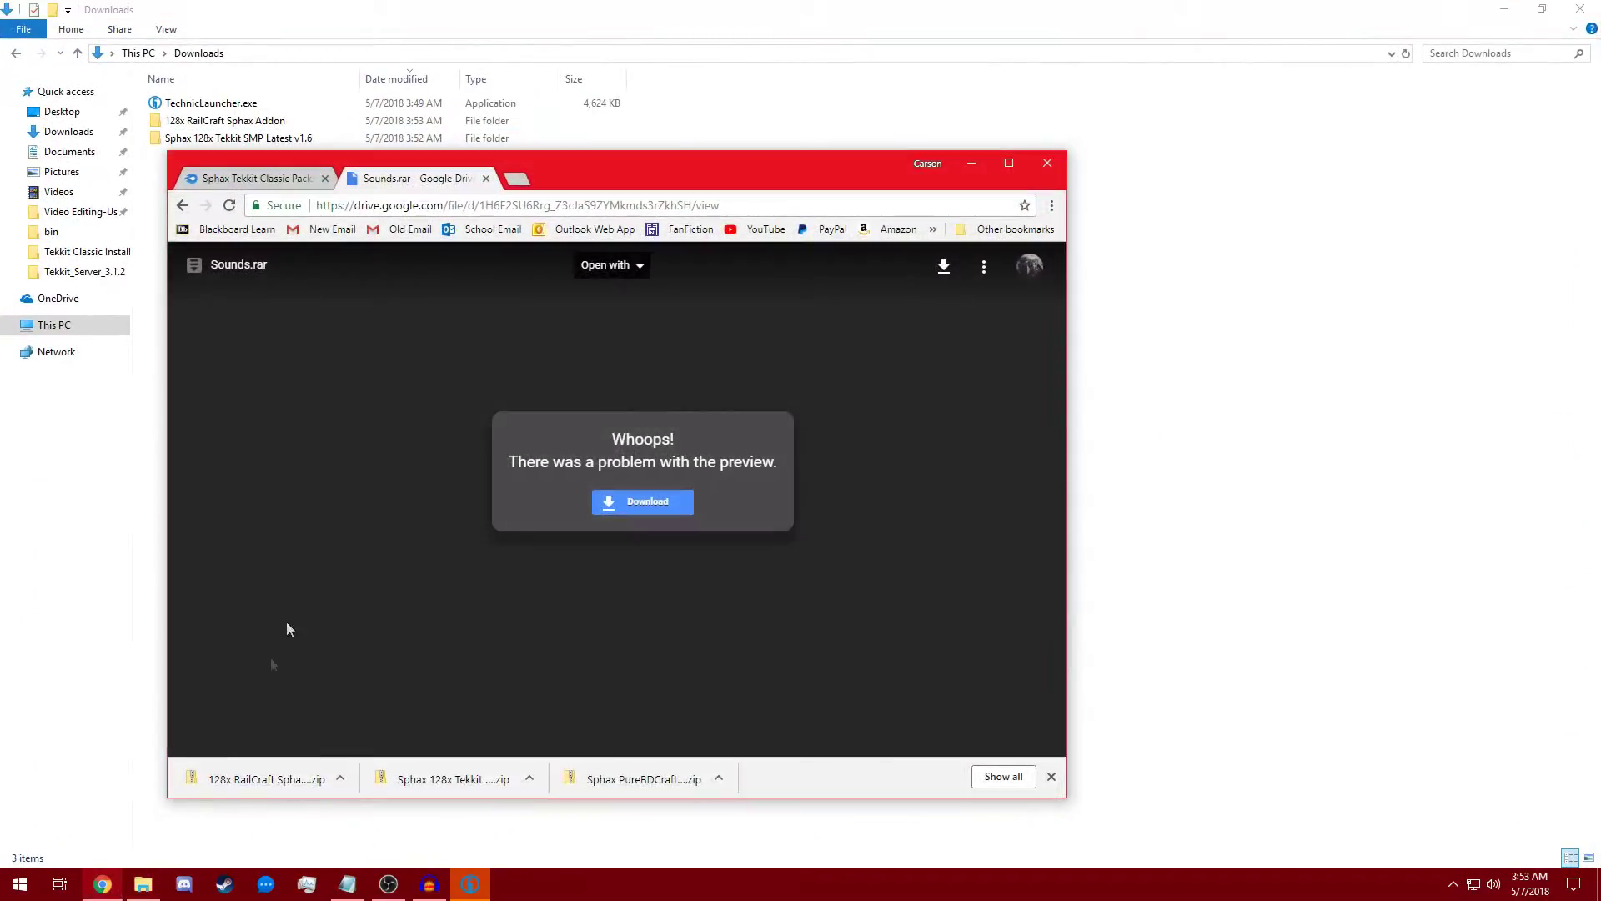
pyautogui.doubleClick(567, 166)
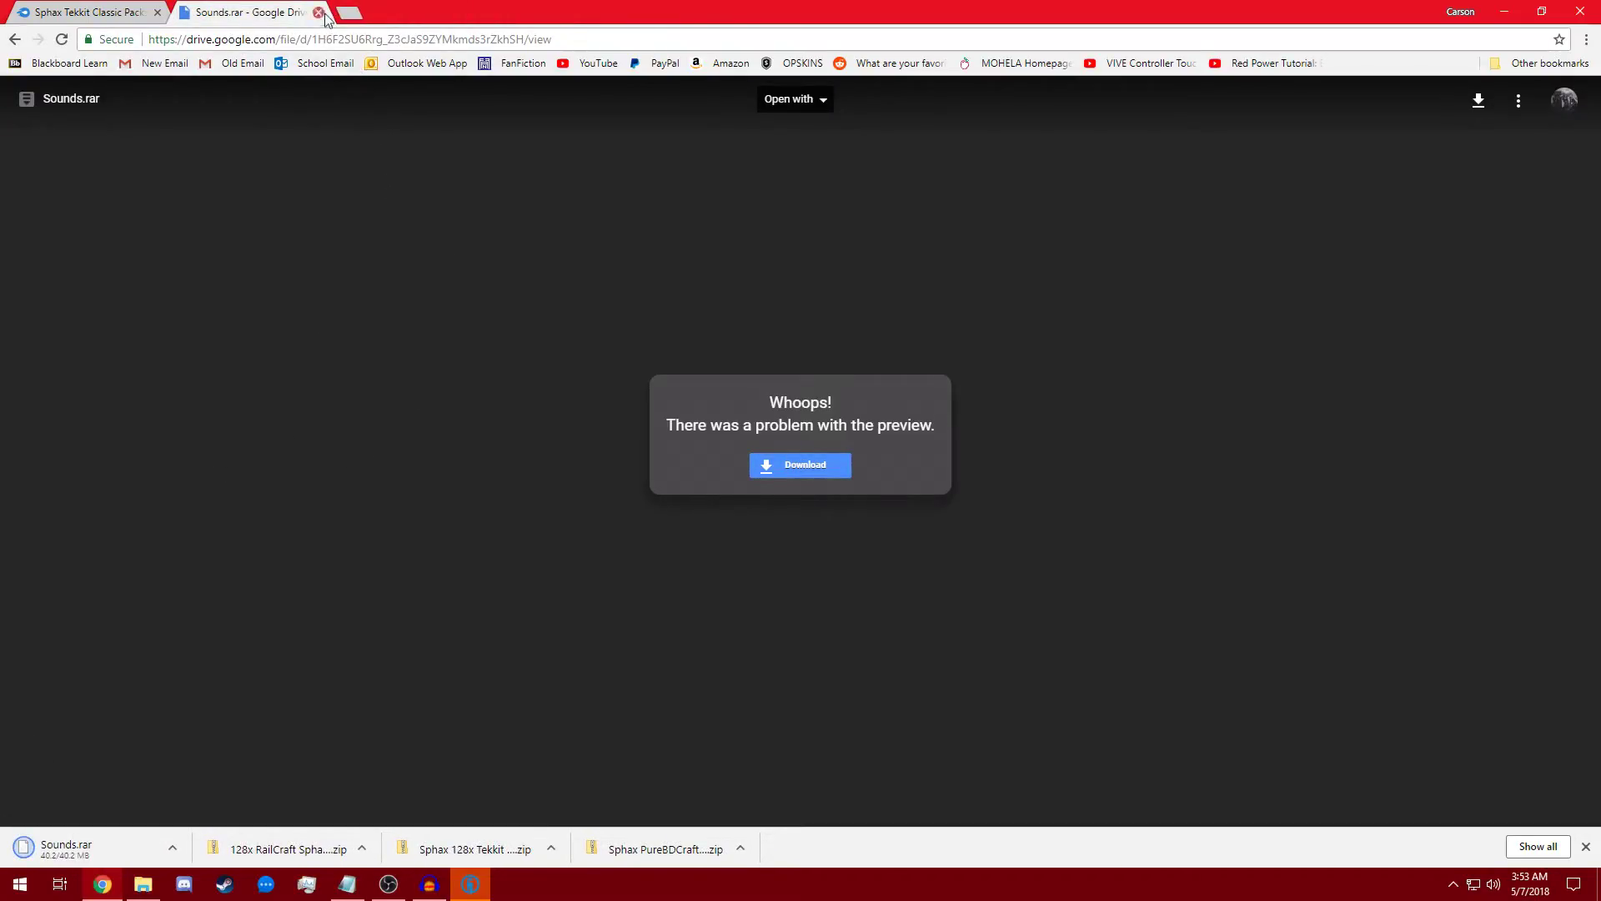
pyautogui.click(318, 13)
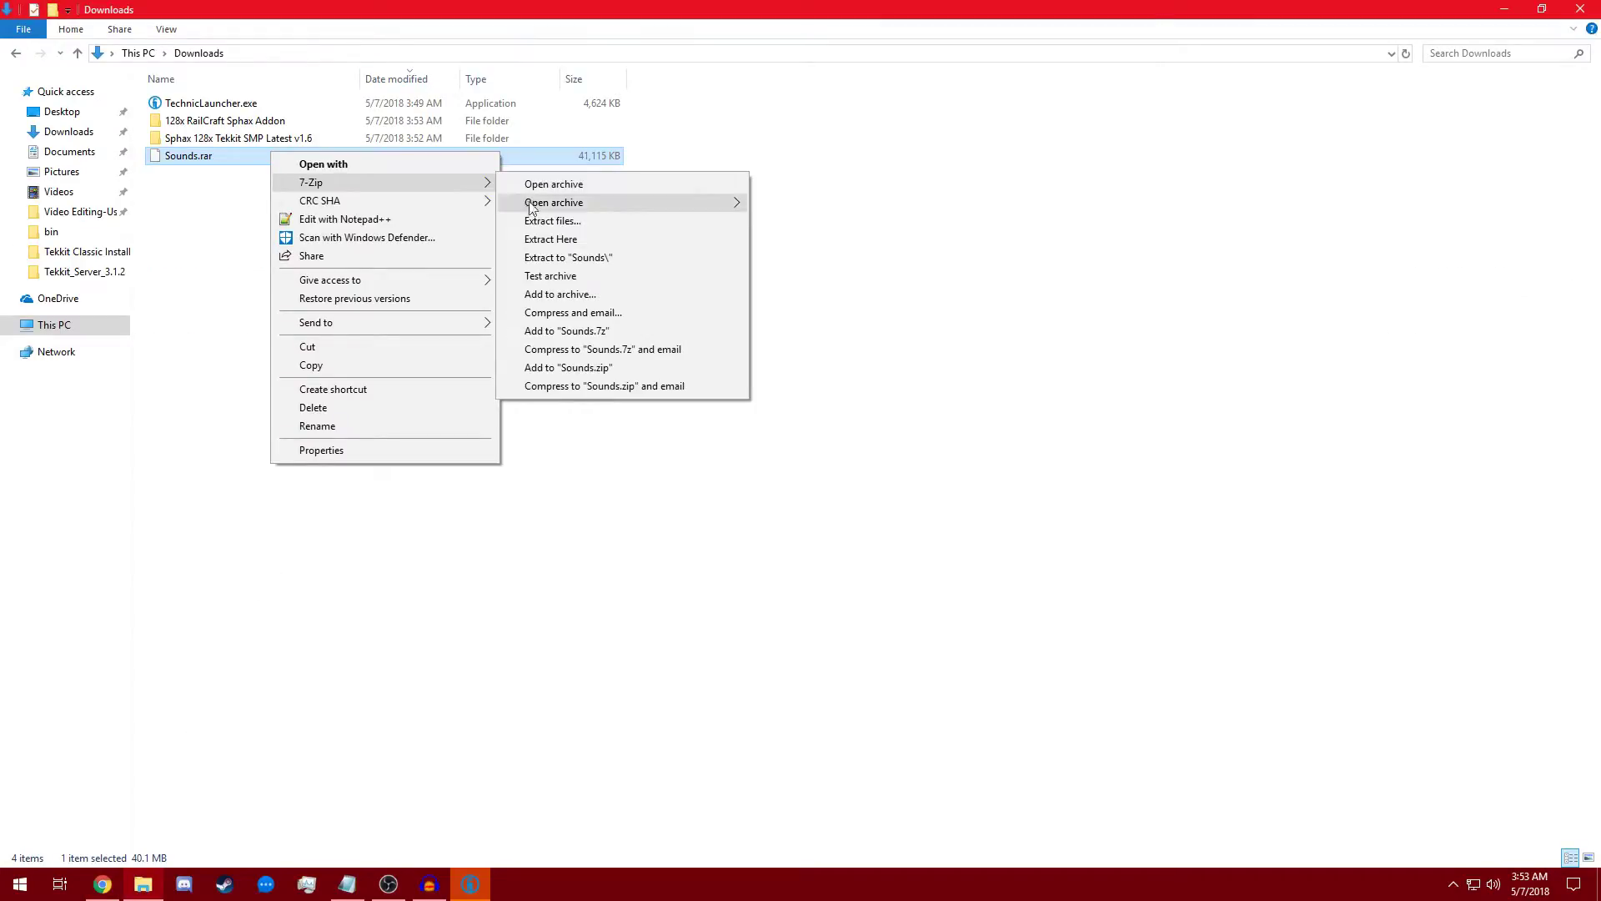
# Extract Sounds.rar with 7-Zip into a new Sounds folder in Downloads.
pyautogui.click(539, 219)
pyautogui.click(796, 540)
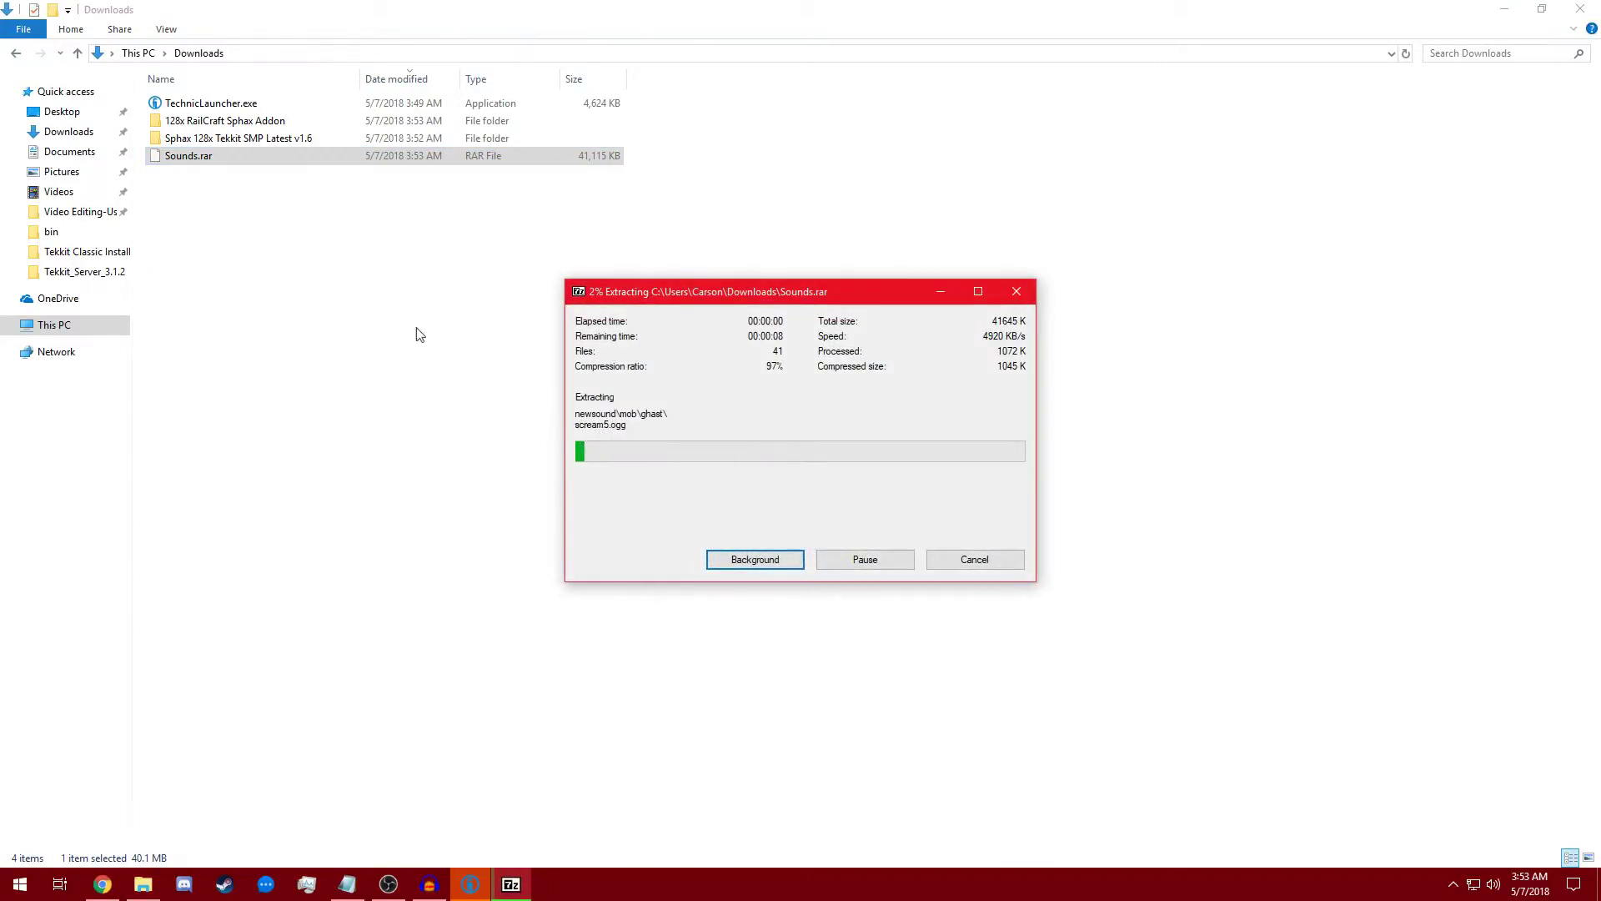
pyautogui.click(205, 173)
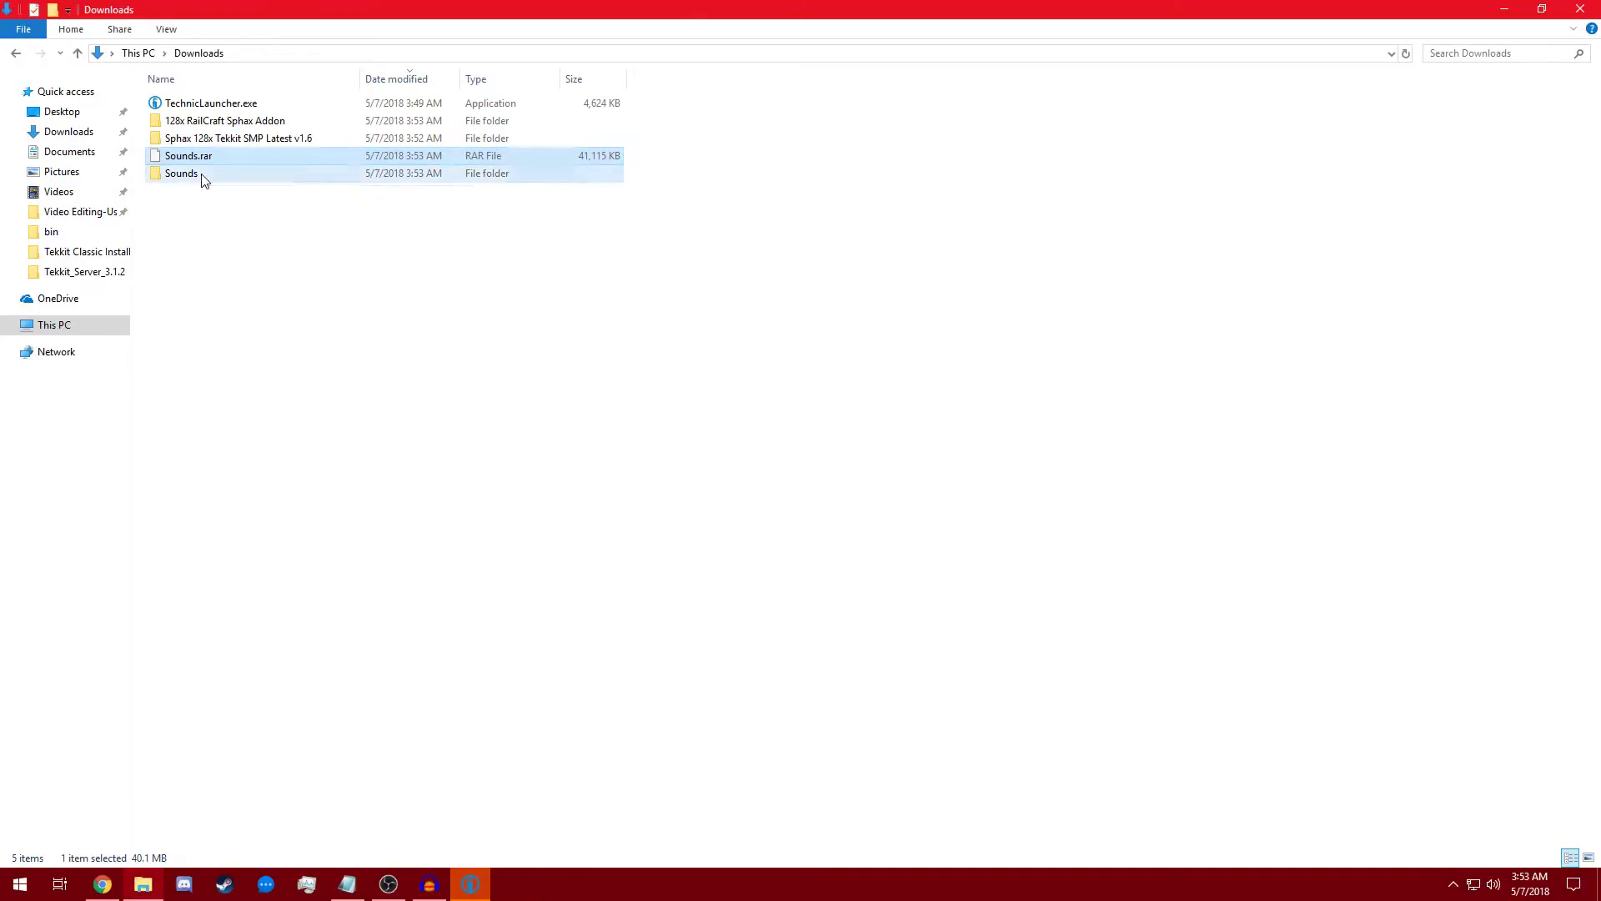
# Start Technic Launcher and bring up the Tekkit Classic modpack options.
pyautogui.click(382, 273)
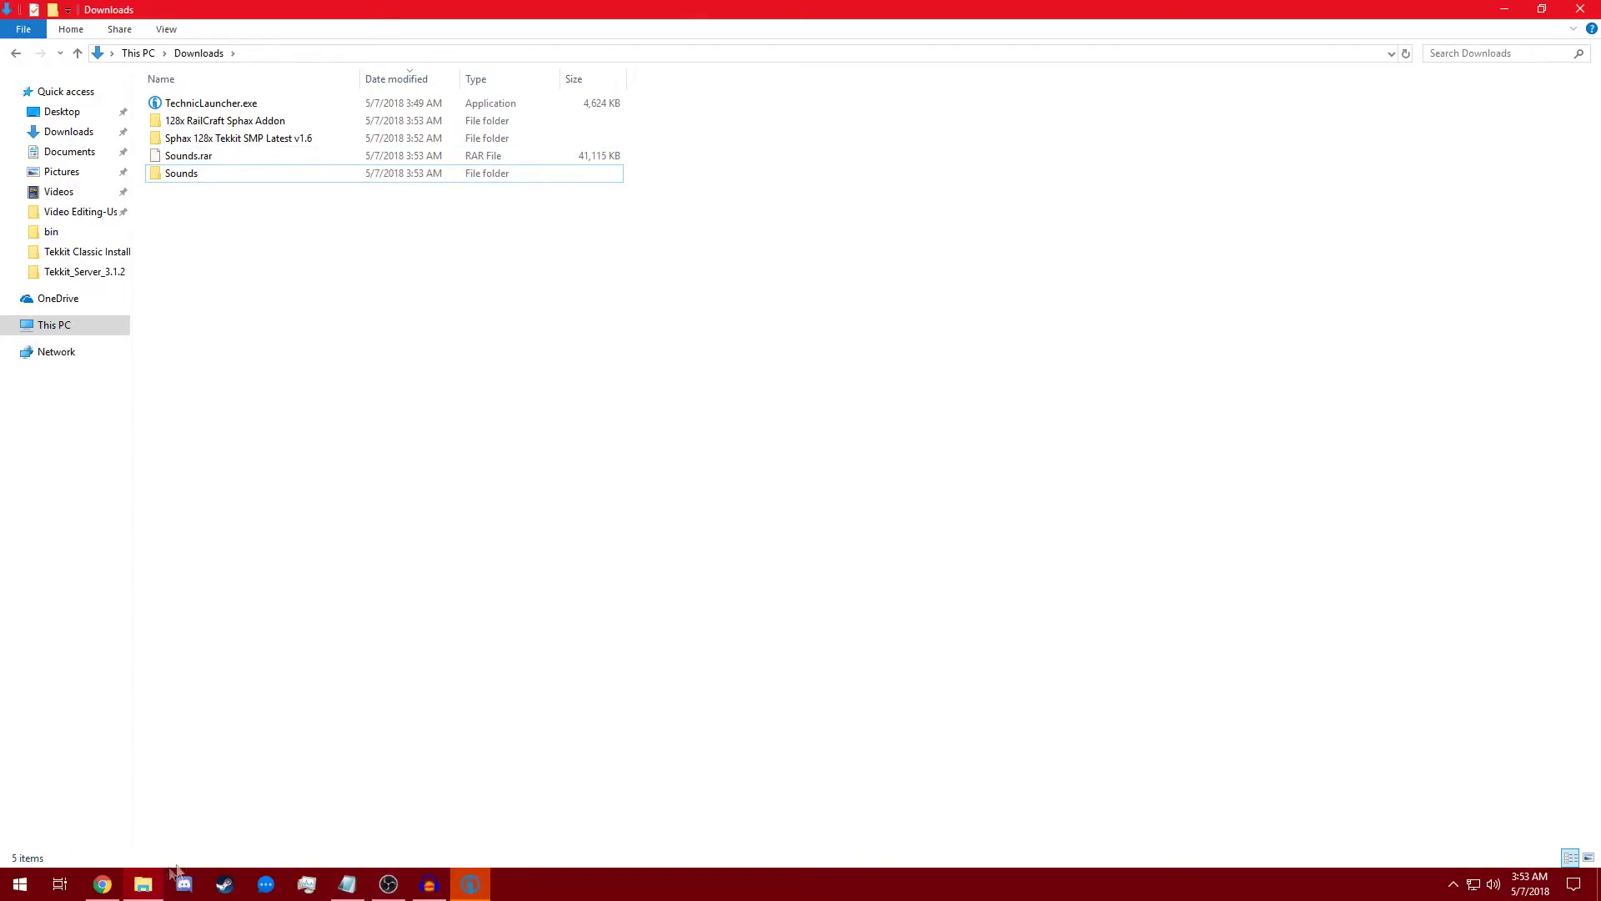
pyautogui.doubleClick(211, 102)
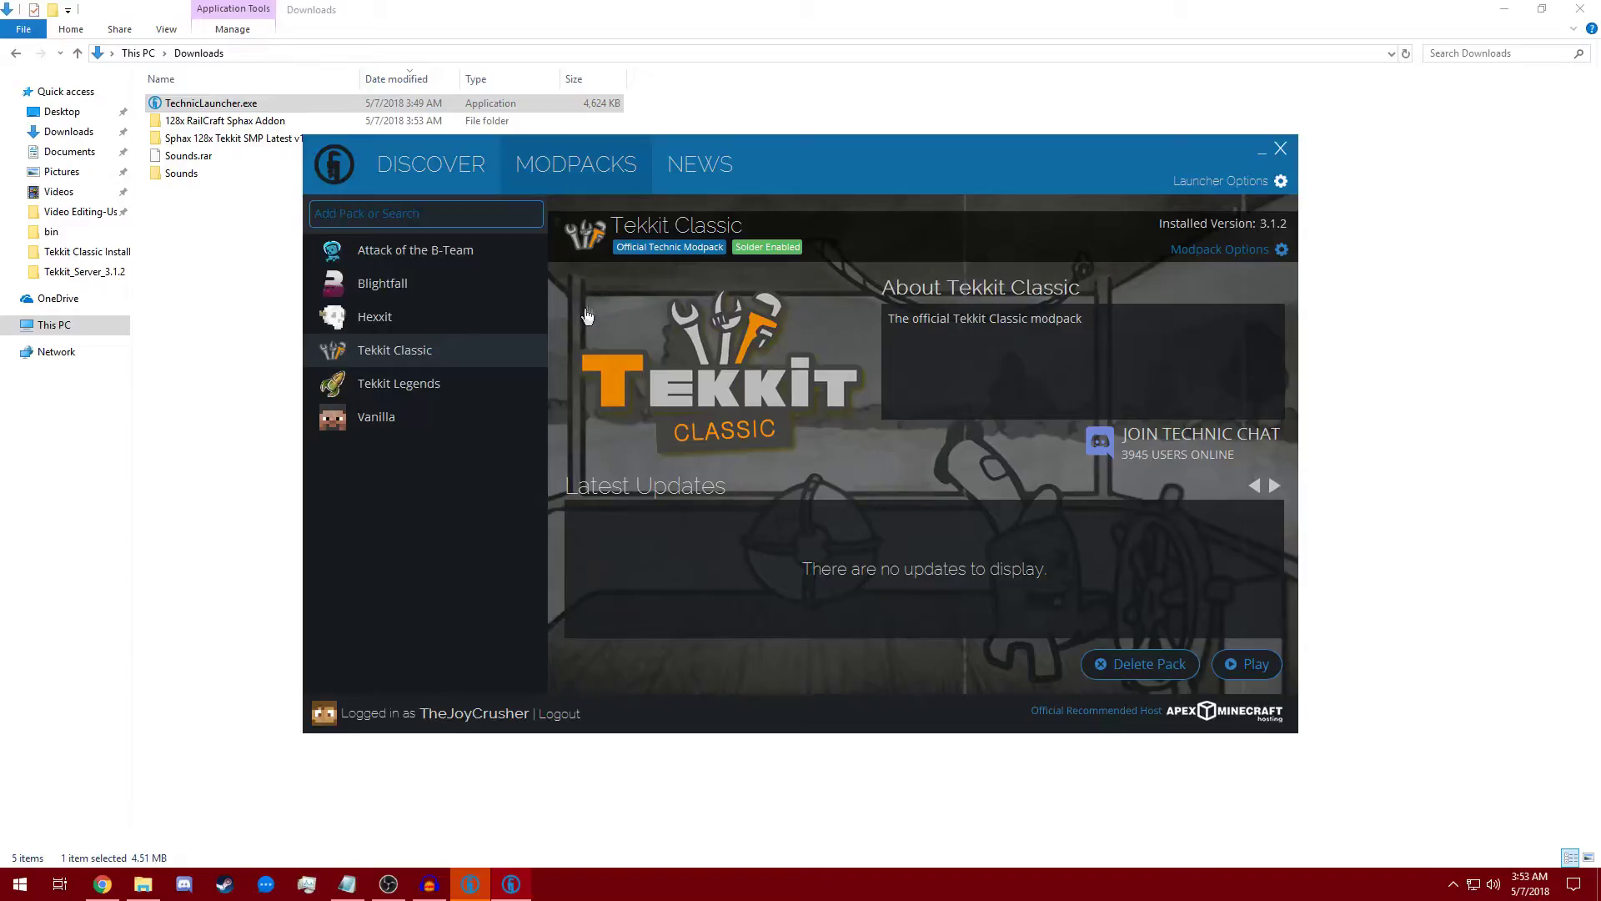
pyautogui.click(1281, 251)
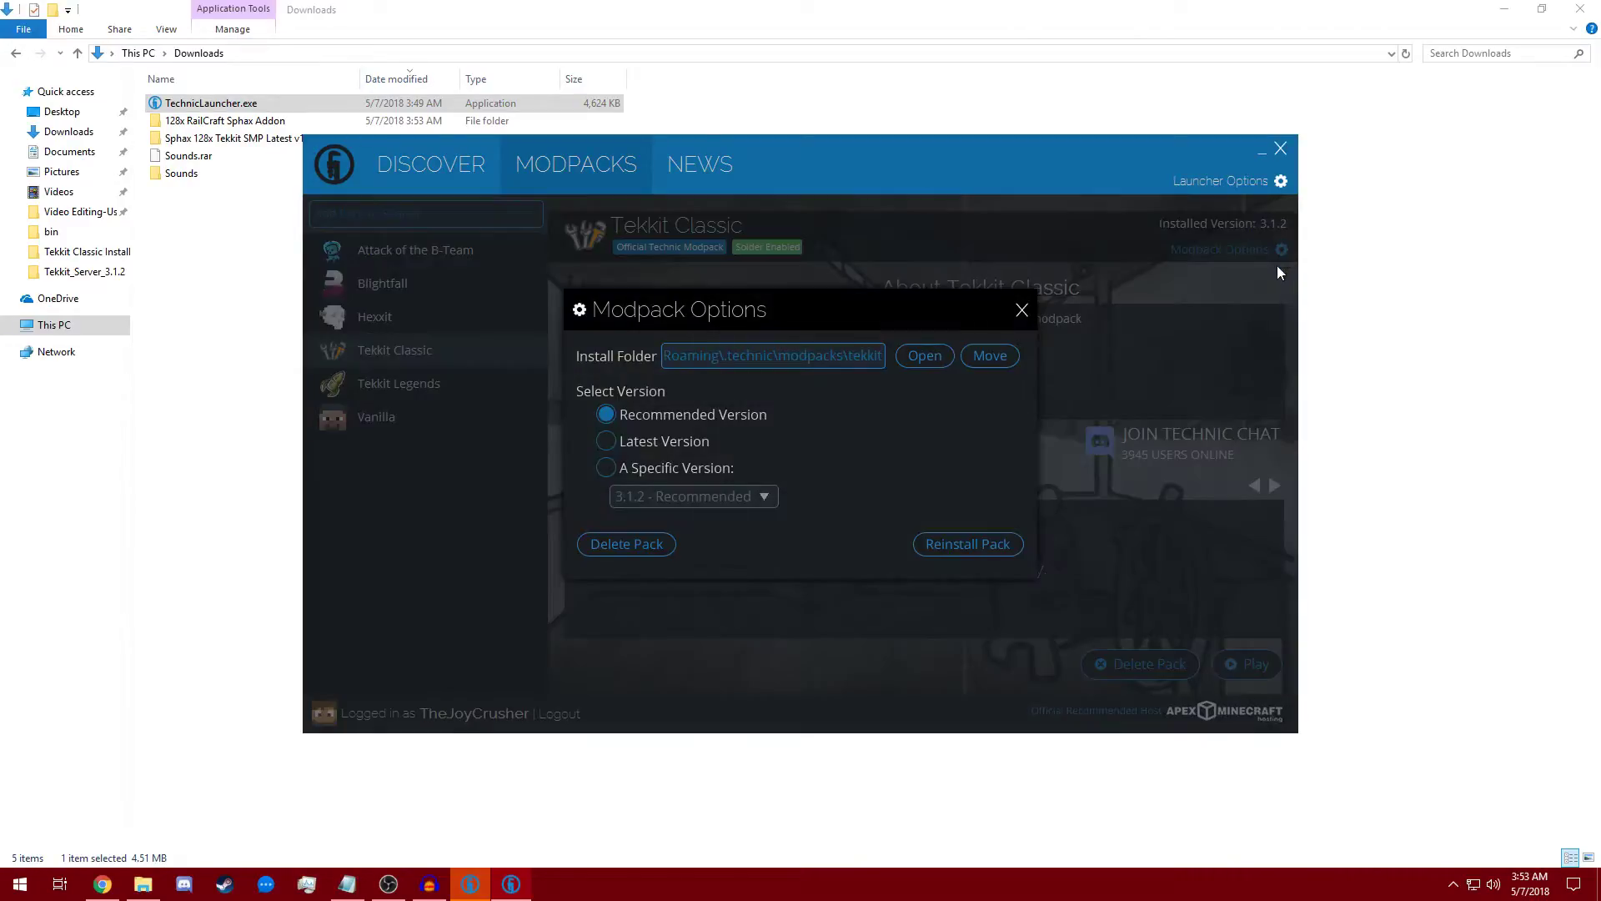
# Open Tekkit Classic's resources folder and the extracted Downloads\Sounds folder side by side.
pyautogui.click(932, 353)
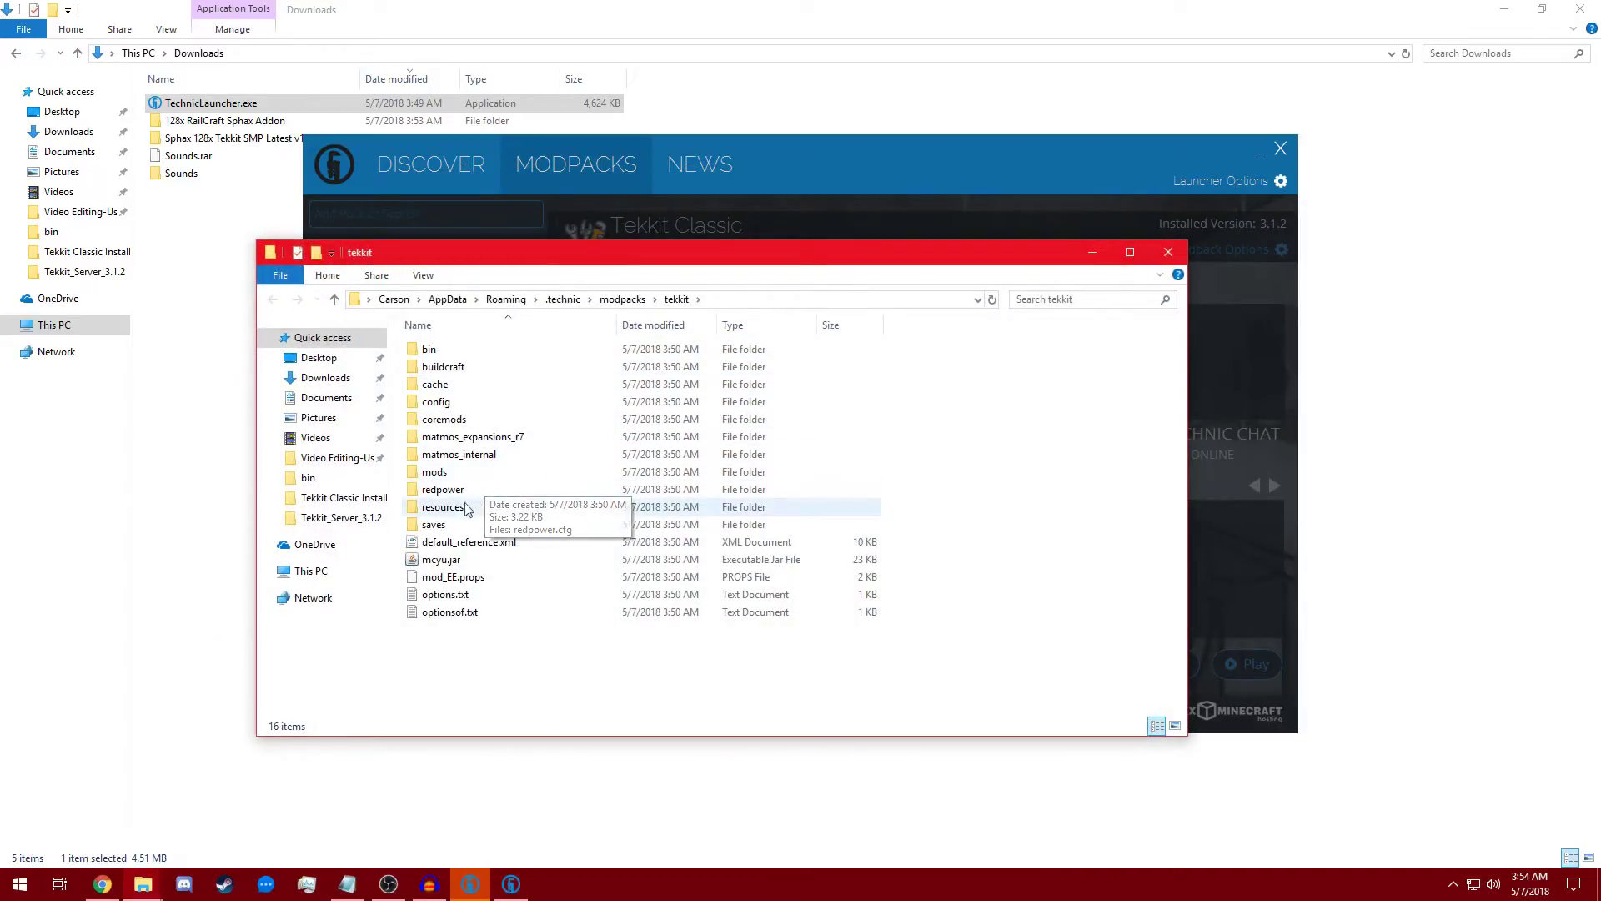
pyautogui.doubleClick(525, 489)
pyautogui.moveTo(495, 257); pyautogui.dragTo(699, 187)
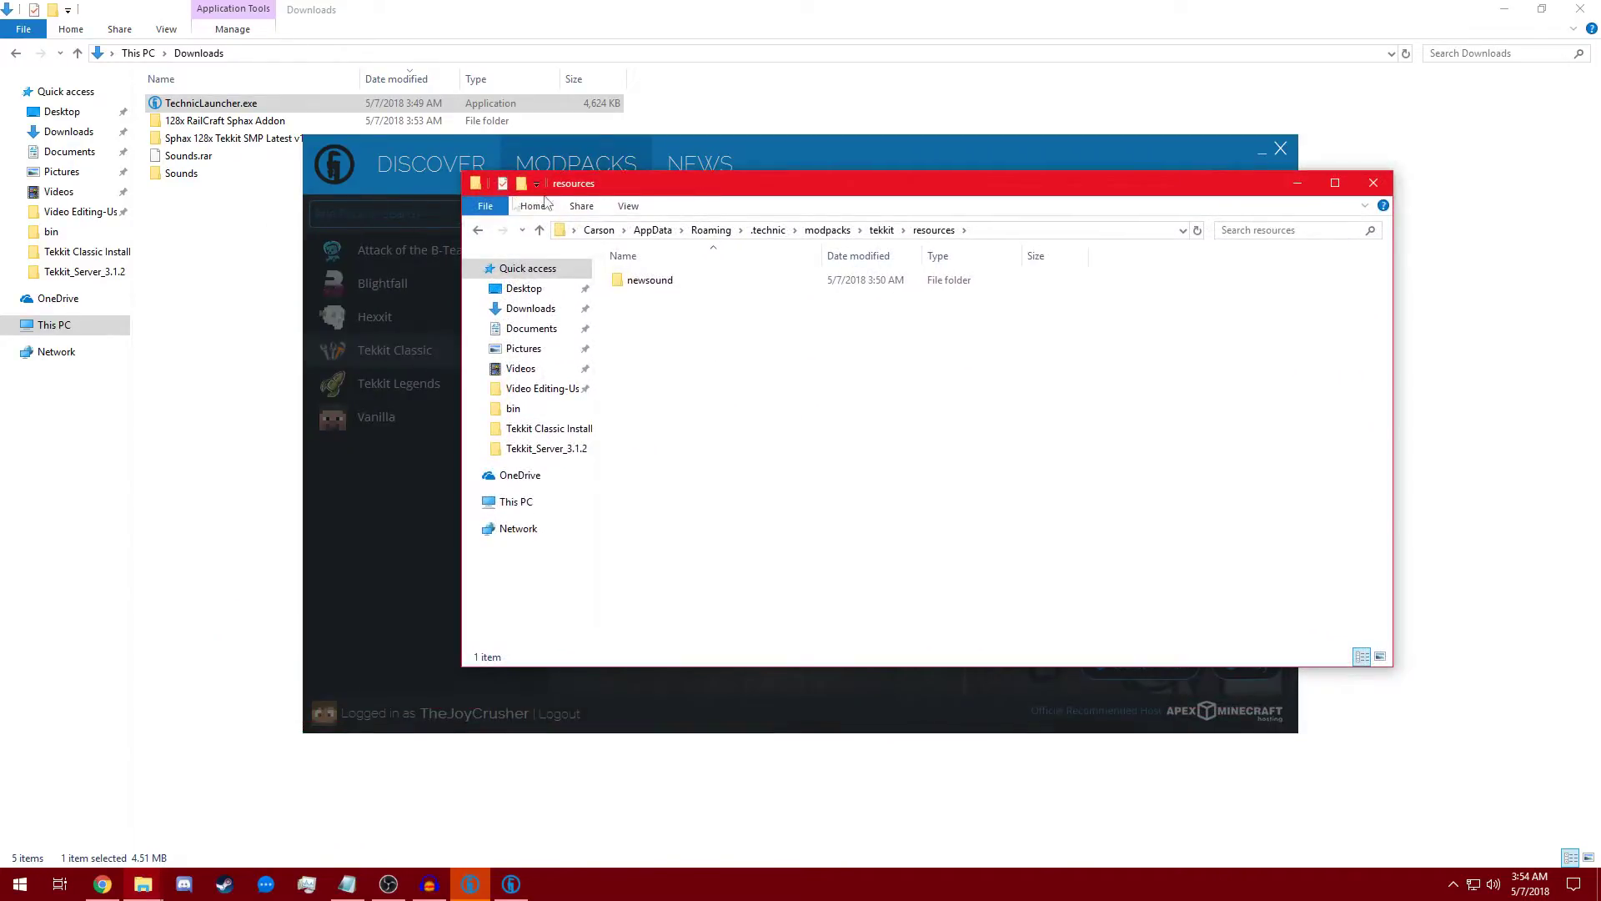
pyautogui.doubleClick(181, 173)
pyautogui.moveTo(867, 10); pyautogui.dragTo(1204, 386)
# Move all six sound folders into the resources folder, then close the window.
pyautogui.moveTo(949, 663); pyautogui.dragTo(704, 483)
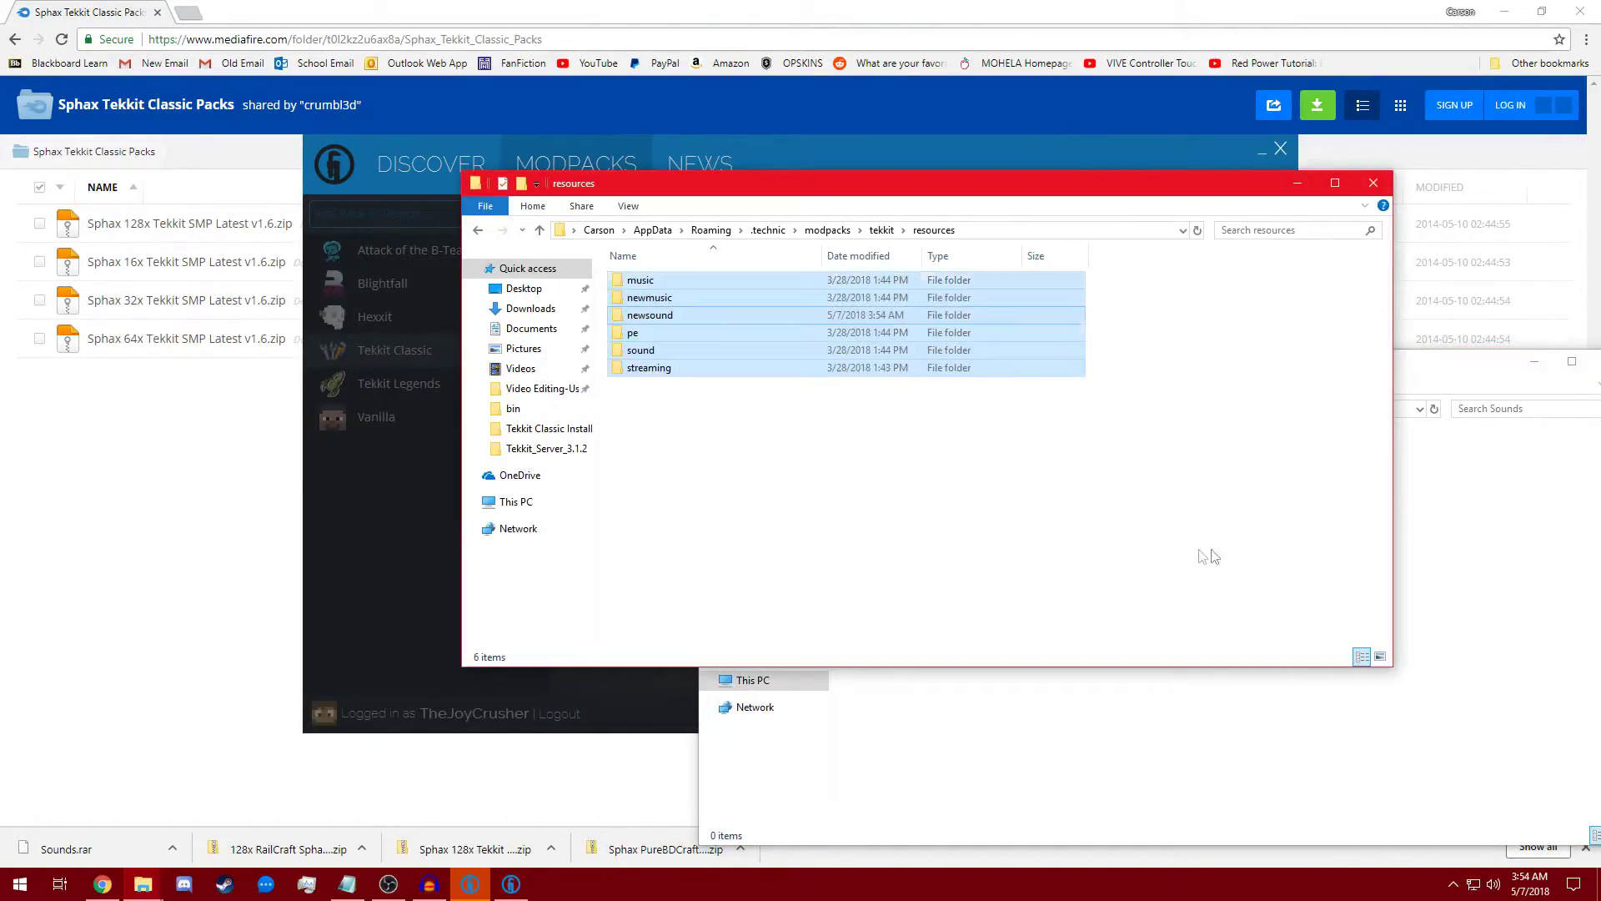
pyautogui.click(1421, 563)
pyautogui.moveTo(1370, 376); pyautogui.dragTo(821, 309)
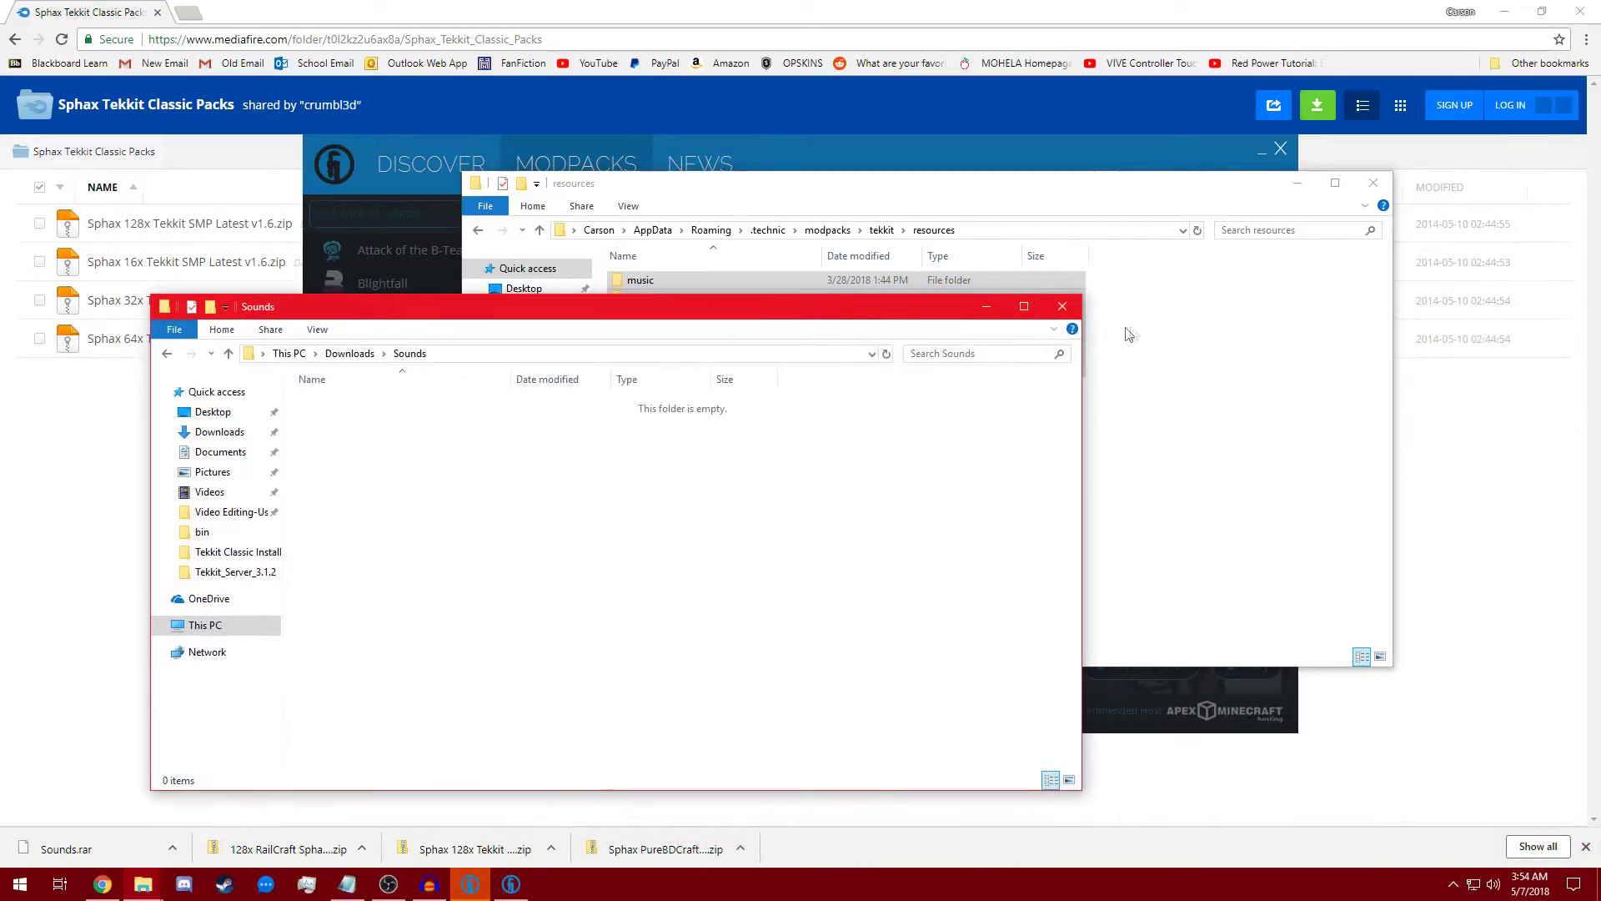
pyautogui.click(1047, 303)
pyautogui.click(1373, 182)
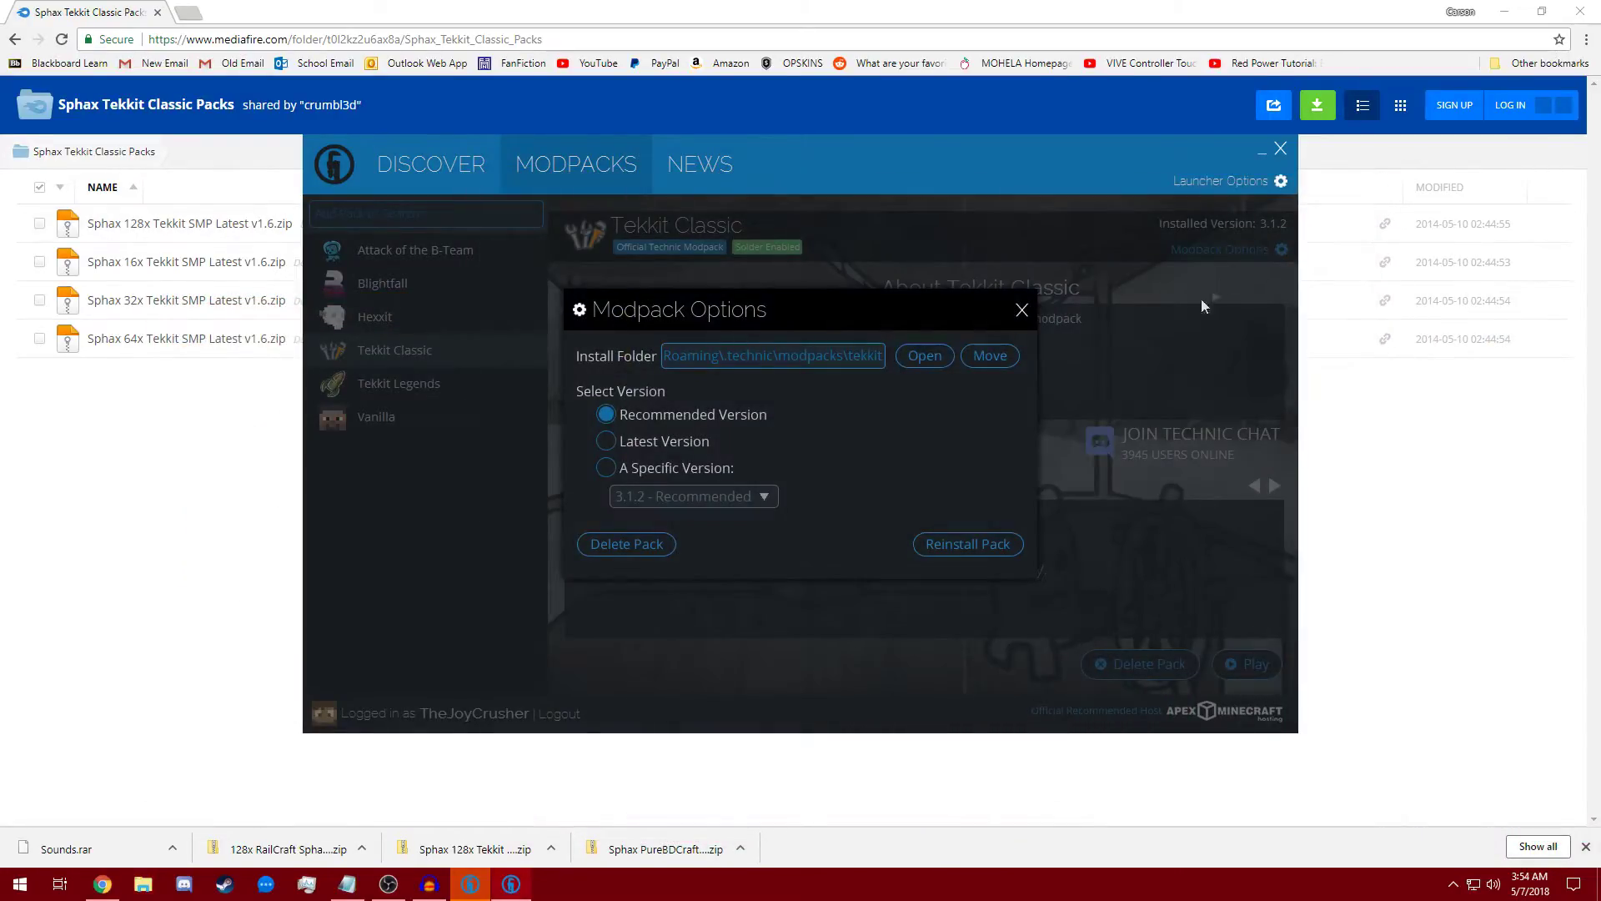
# Close Modpack Options, launch Tekkit Classic and maximize its Minecraft 1.2.5 title menu.
pyautogui.click(1021, 312)
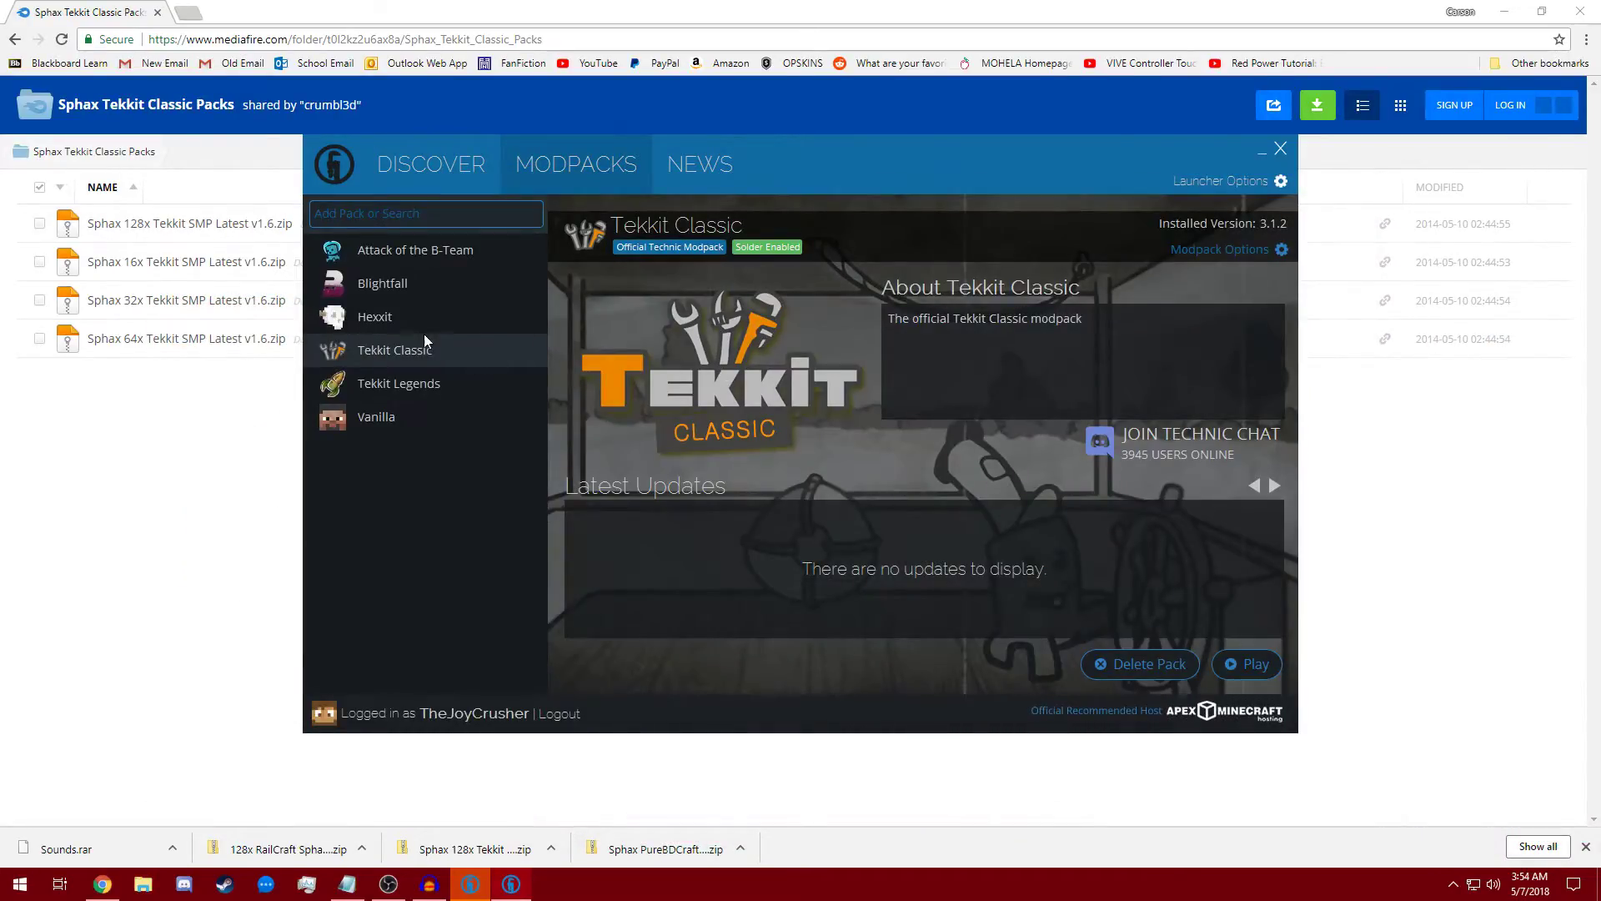
pyautogui.click(1254, 665)
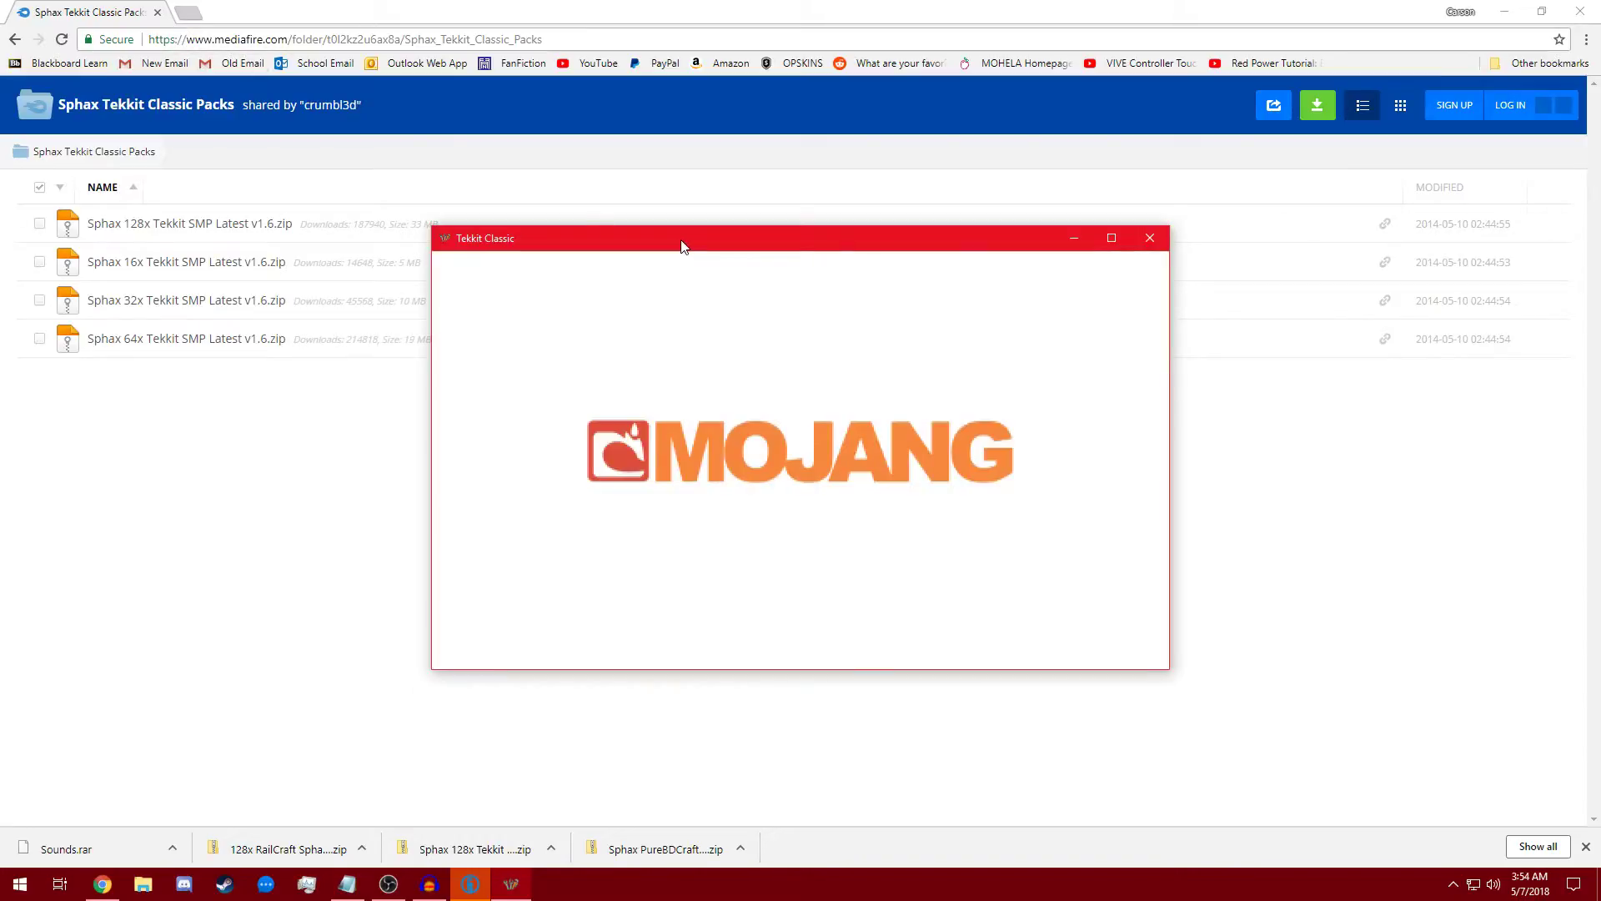
pyautogui.click(1113, 239)
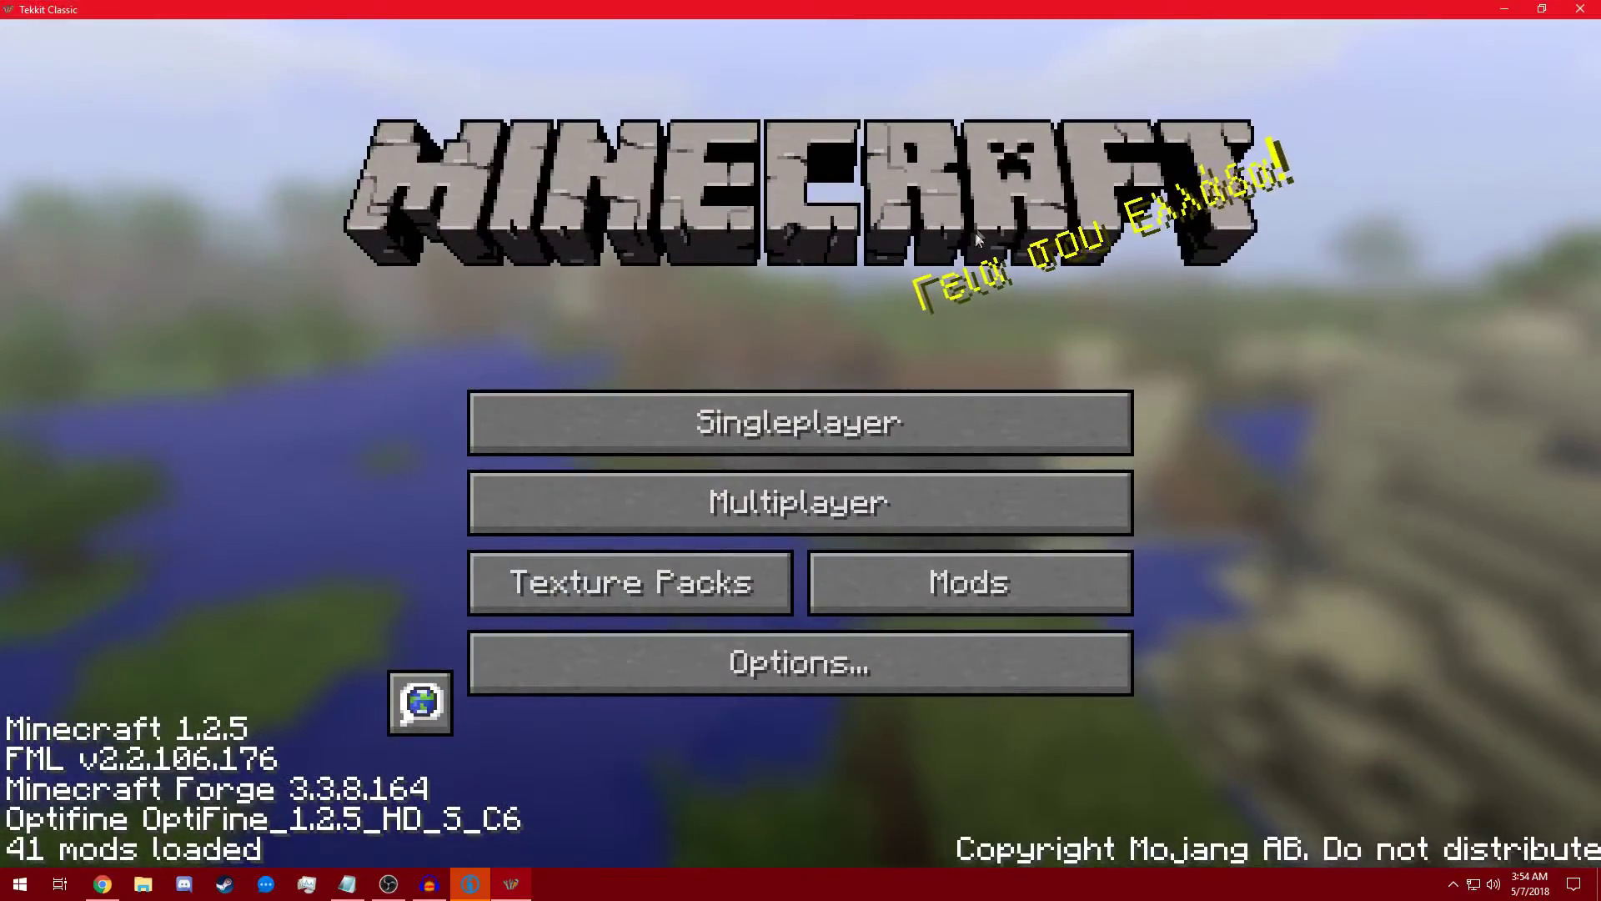
# Open the game's texturepacks folder and select the Sphax PureBDCraft 128x folder on Desktop.
pyautogui.click(667, 576)
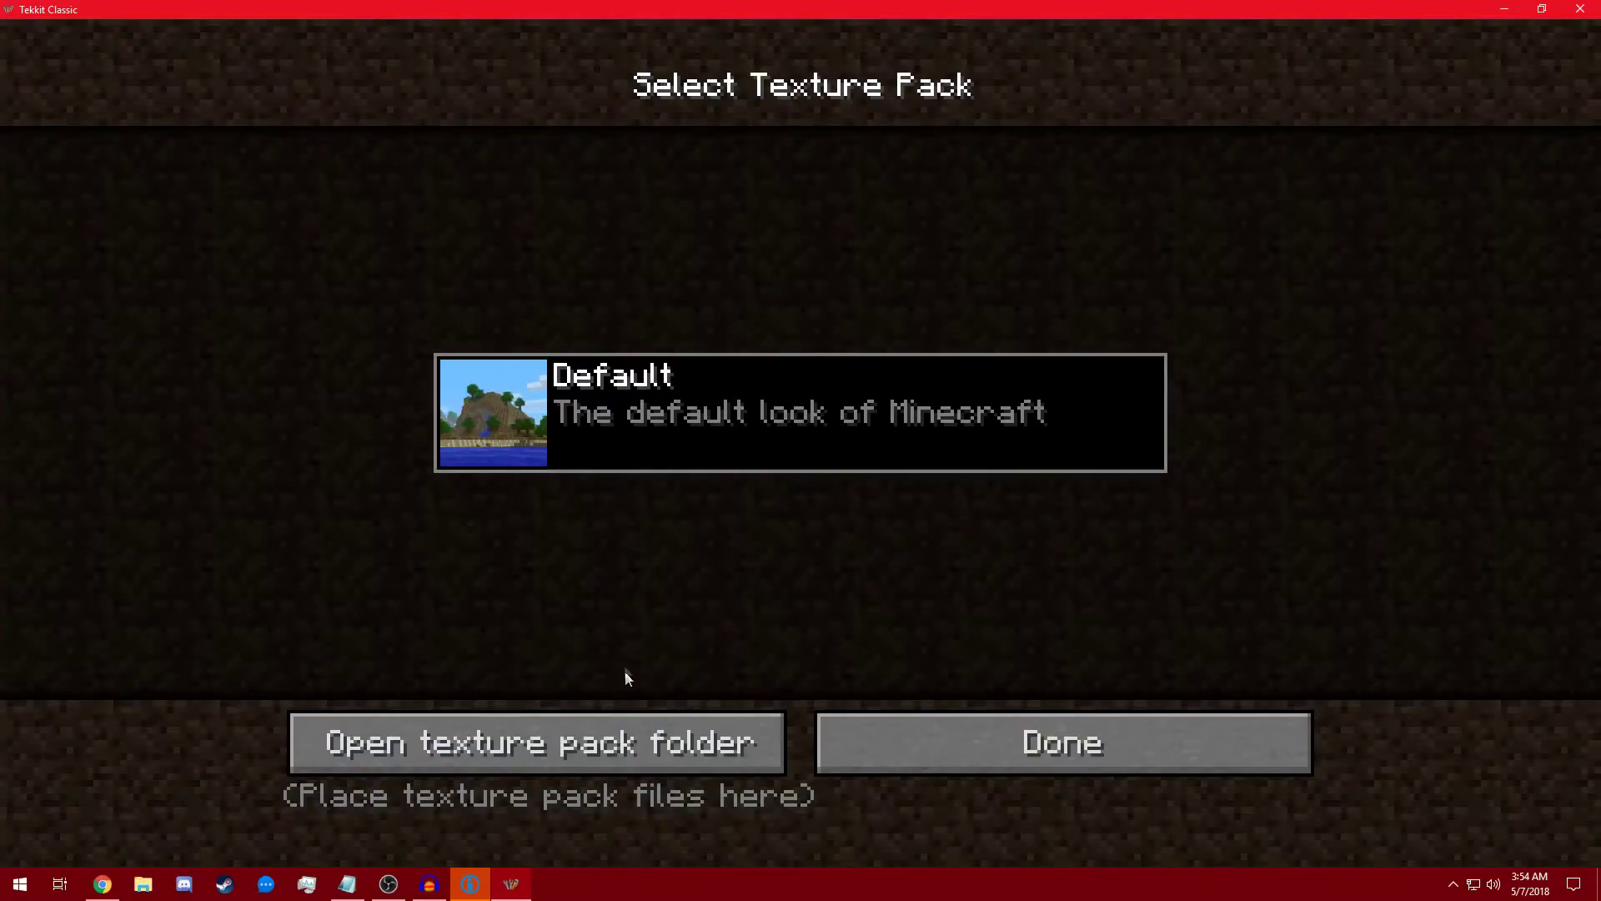
pyautogui.click(629, 727)
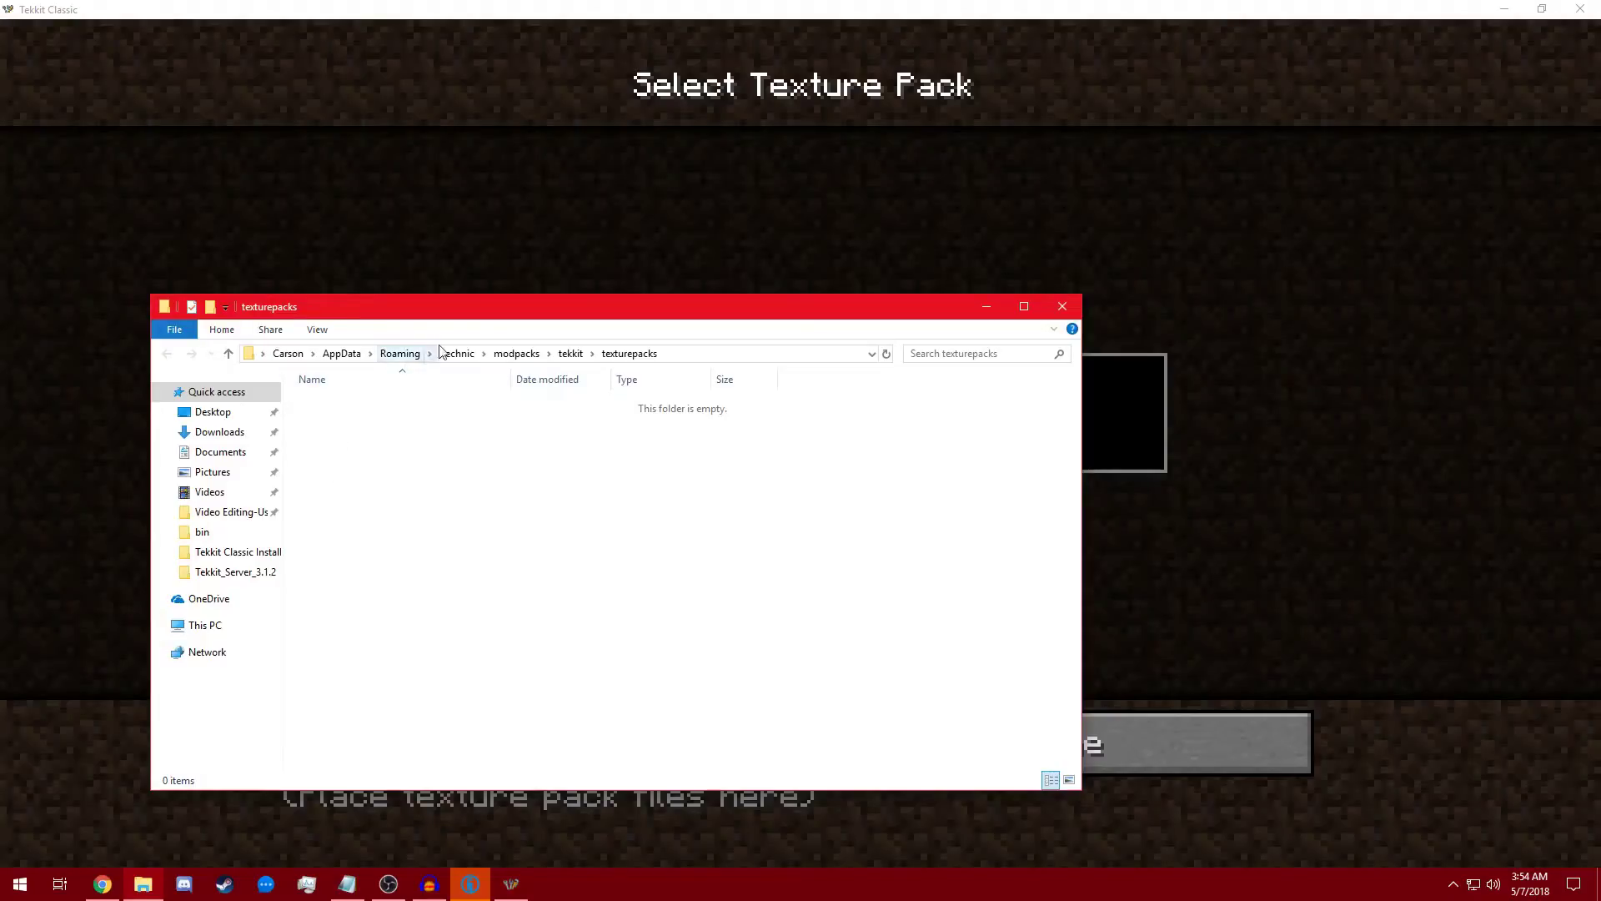
pyautogui.moveTo(546, 313); pyautogui.dragTo(696, 306)
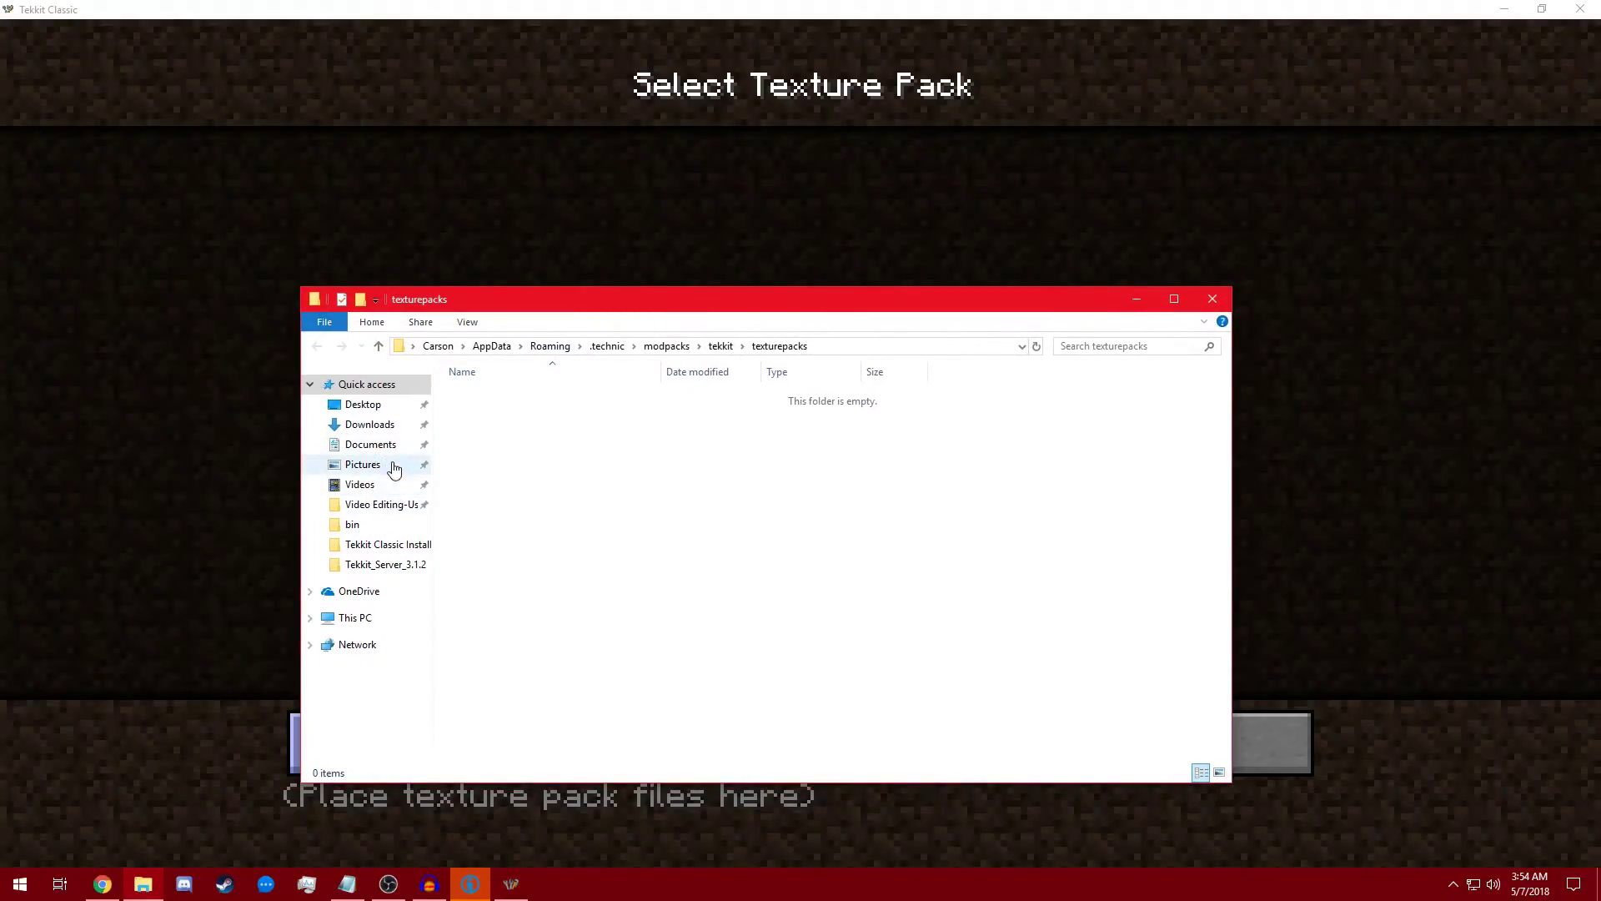
pyautogui.click(375, 404)
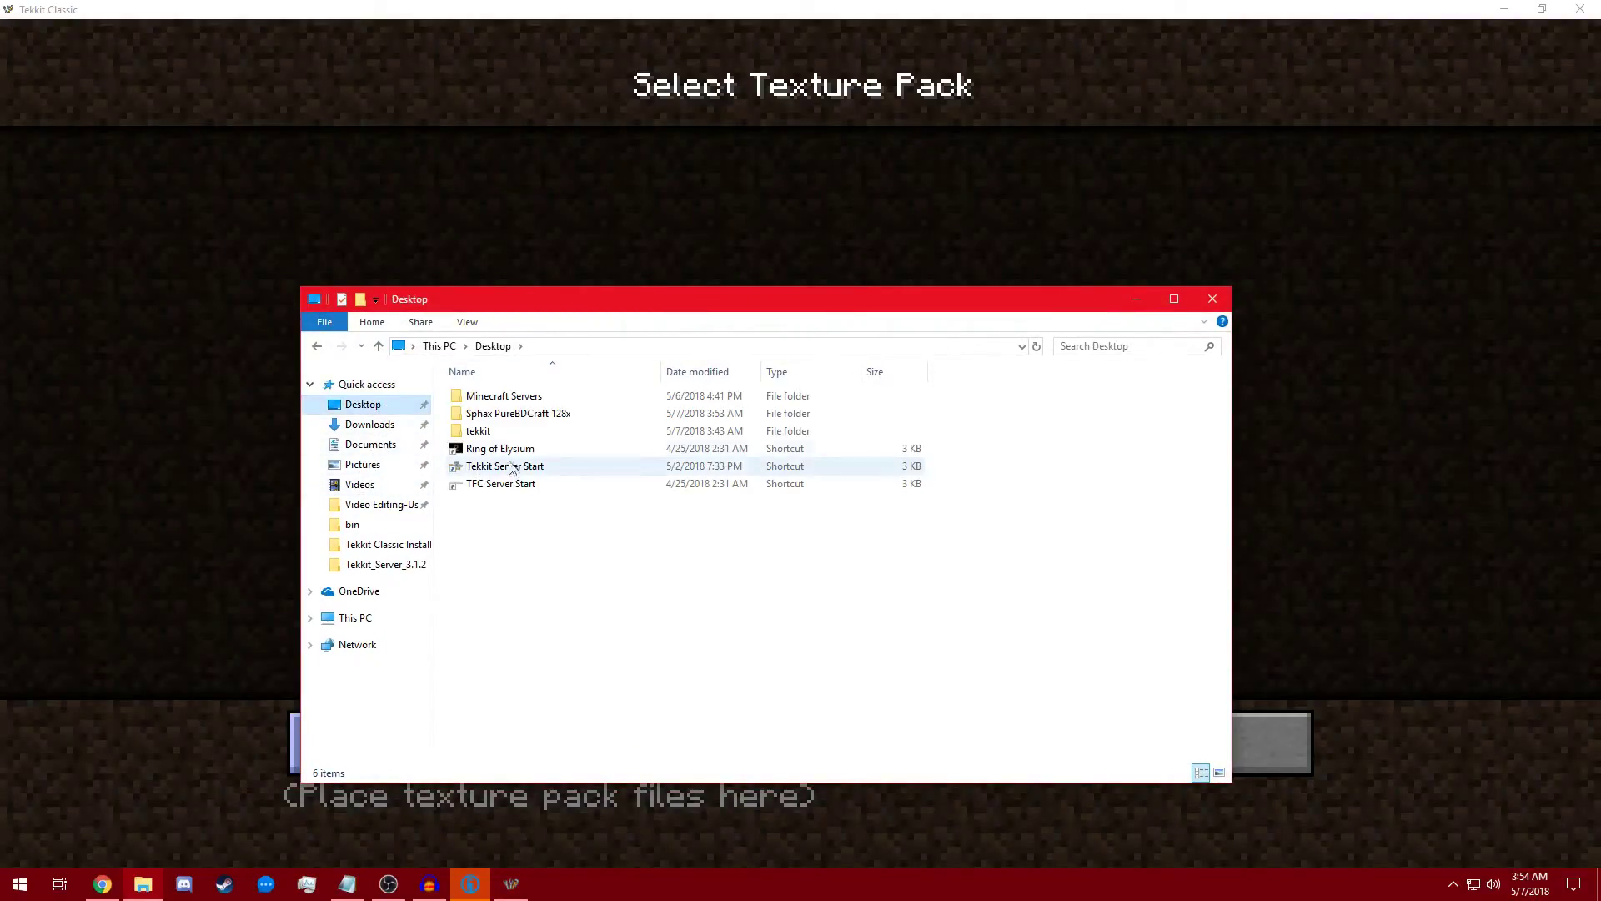
pyautogui.click(534, 416)
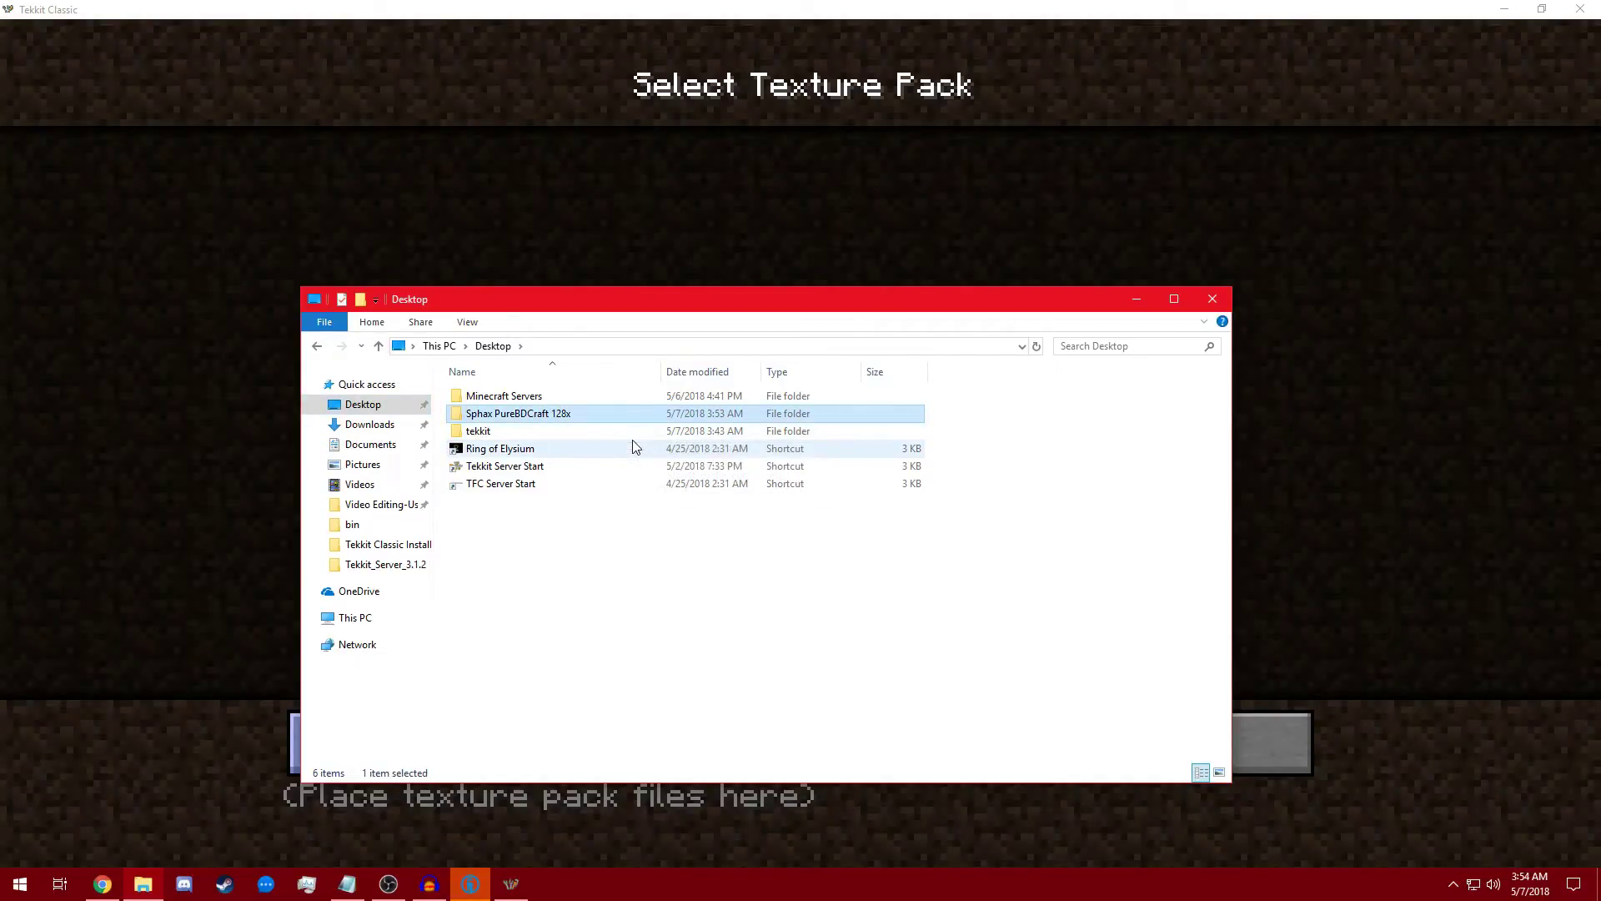
# Paste Sphax PureBDCraft 128x into texturepacks and switch the game to that texture pack.
pyautogui.hotkey('alt', 'Left')
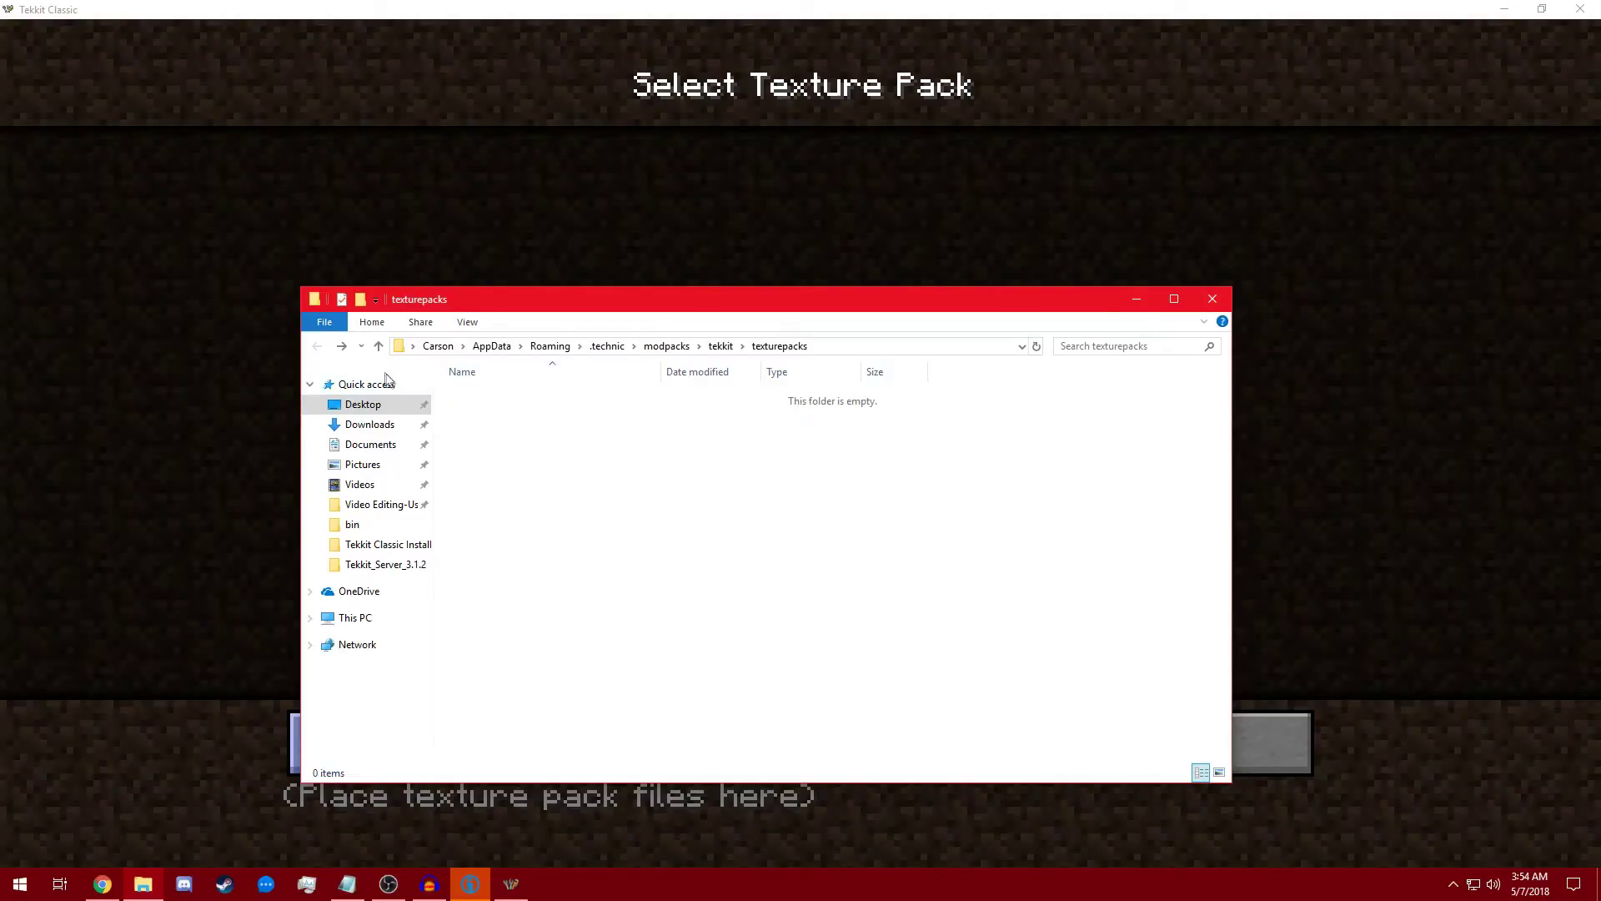
pyautogui.hotkey('alt', 'Right')
pyautogui.click(316, 346)
pyautogui.rightClick(650, 488)
pyautogui.click(672, 588)
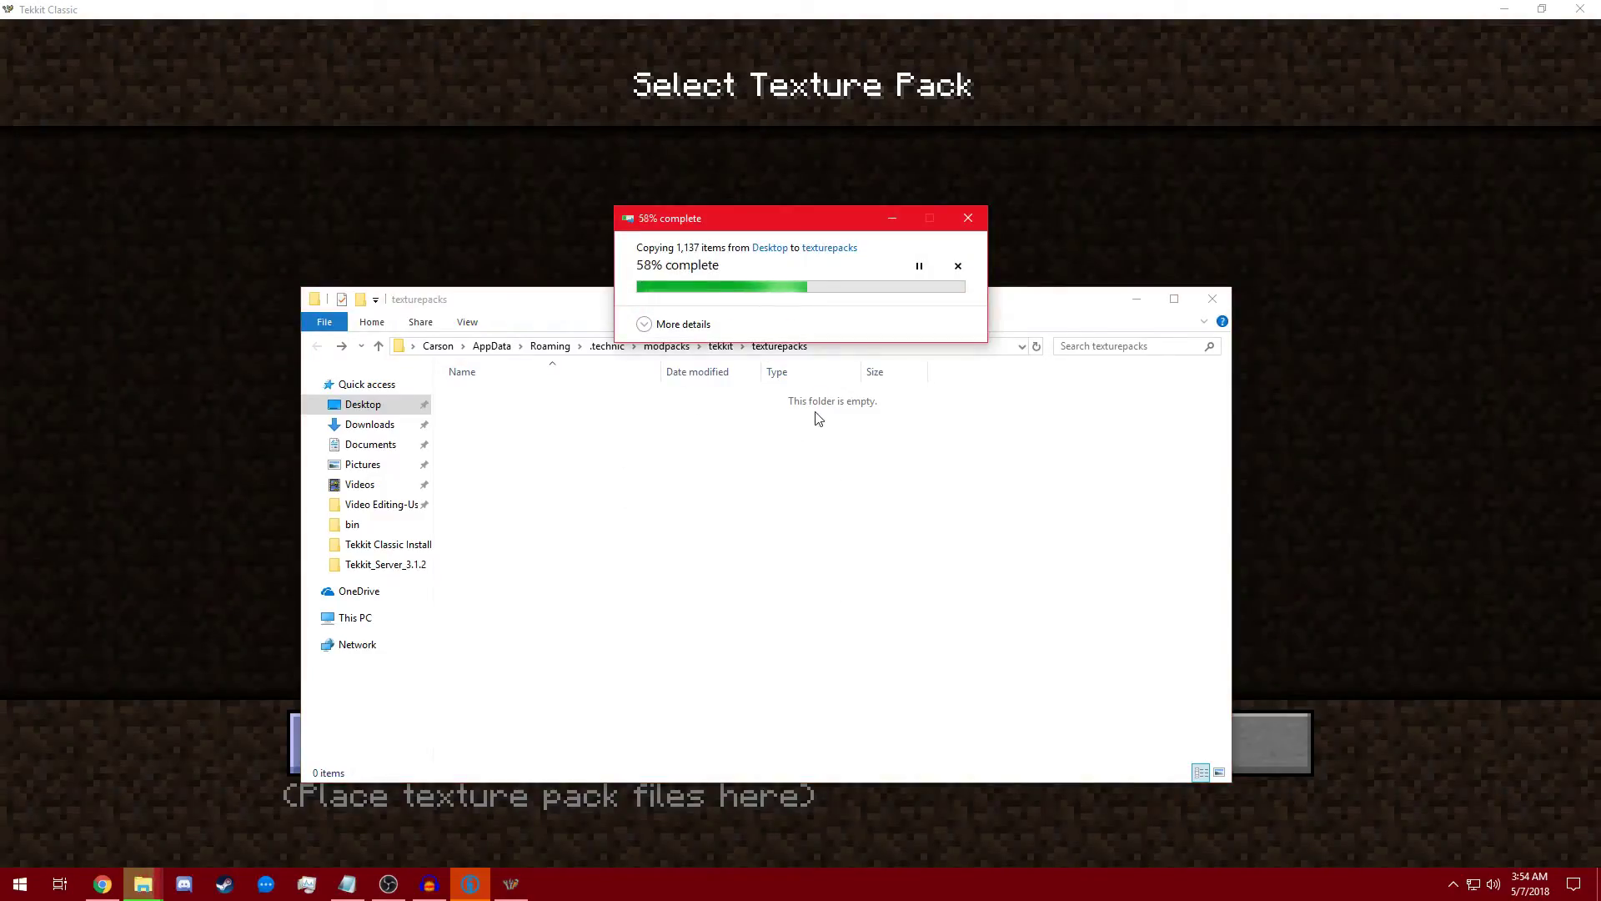
pyautogui.click(1222, 300)
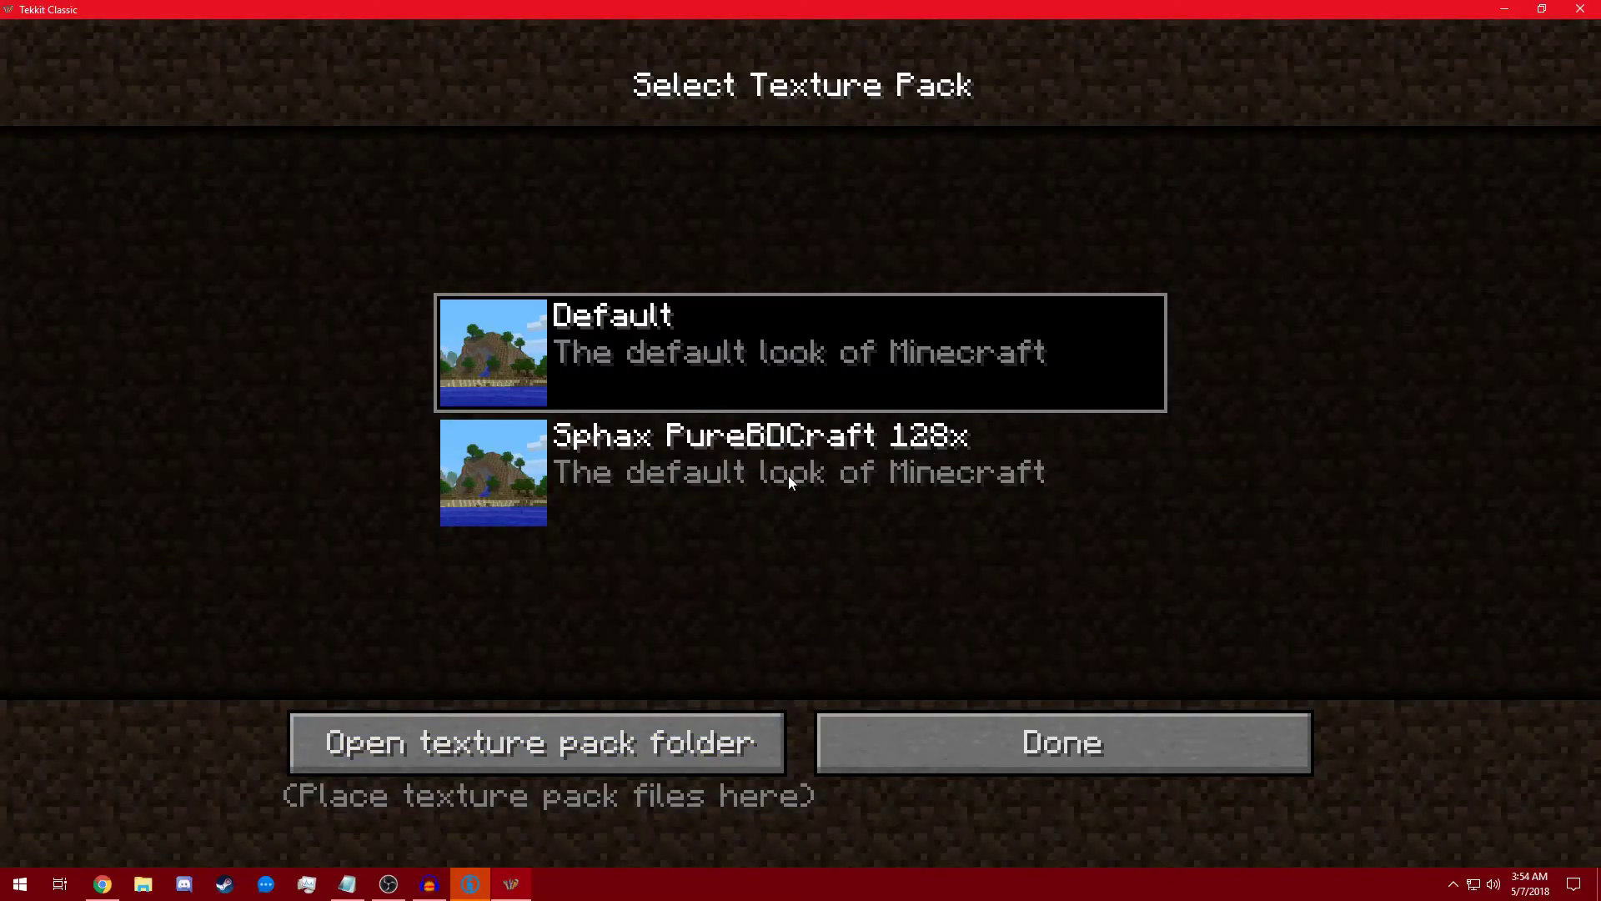
pyautogui.click(752, 446)
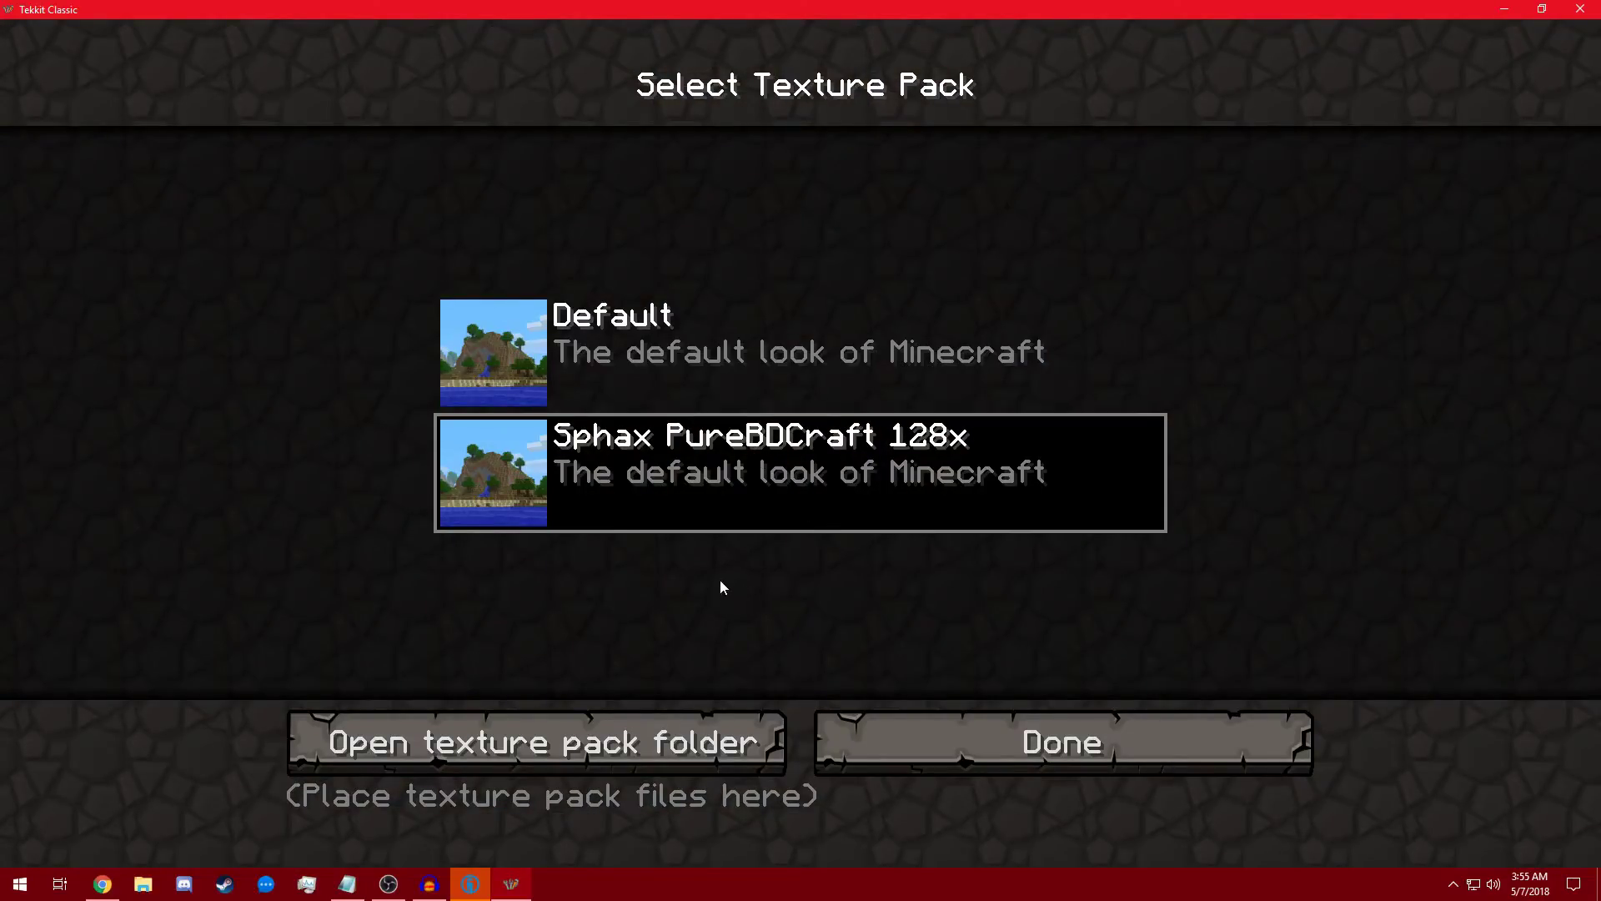
pyautogui.press('Escape')
# Create and generate a new Survival world named 'Youtube' from Singleplayer.
pyautogui.click(813, 418)
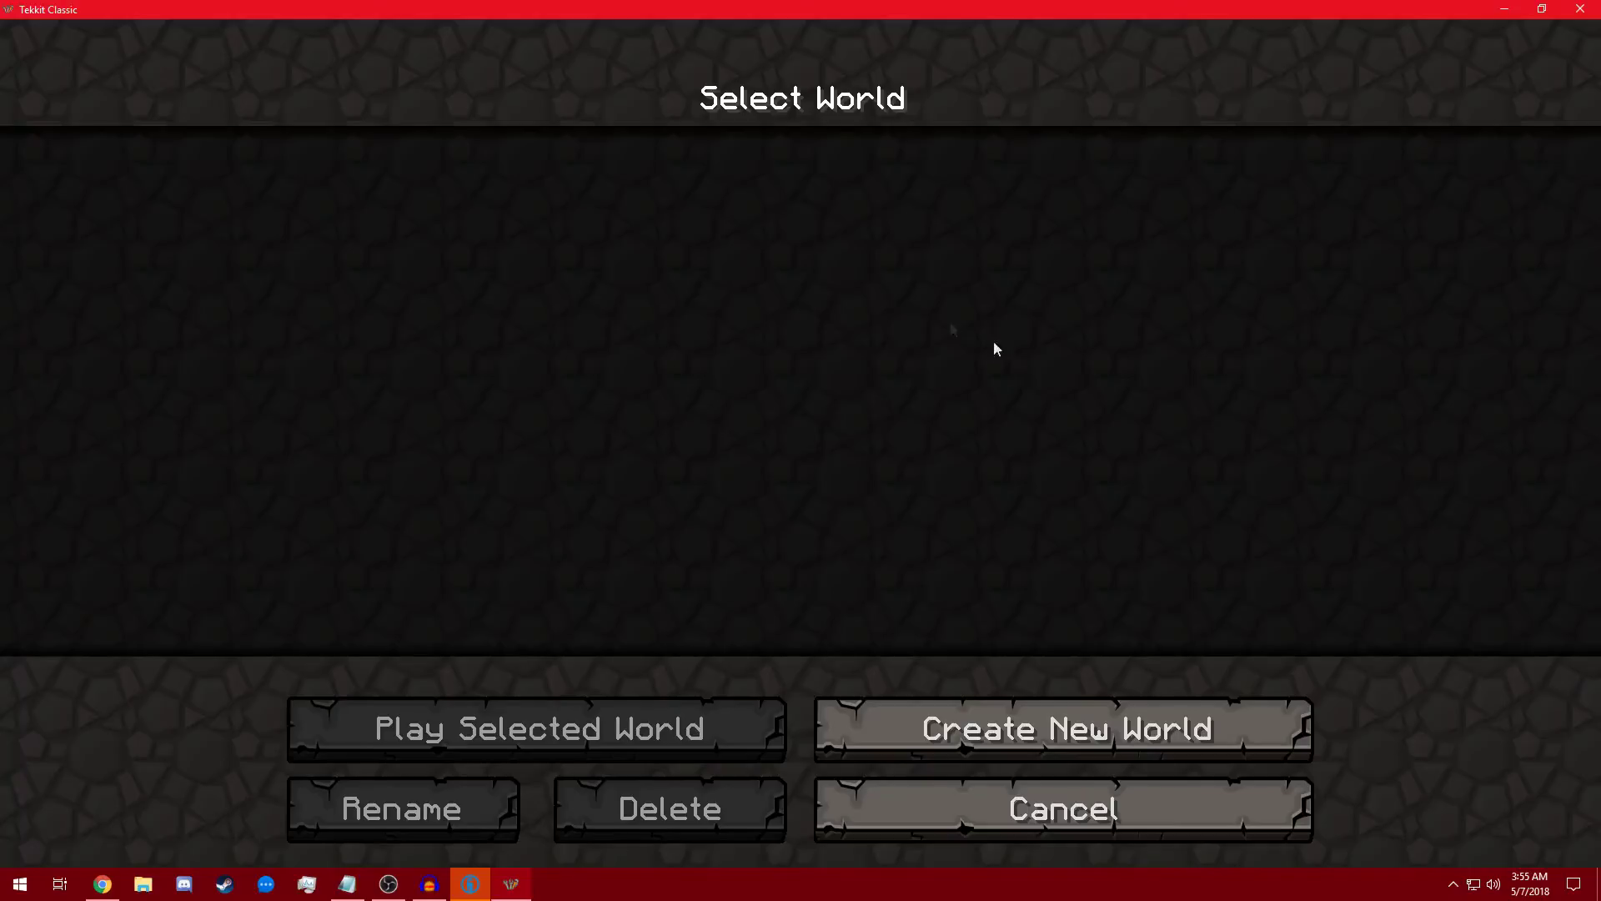
pyautogui.click(1001, 809)
pyautogui.click(834, 425)
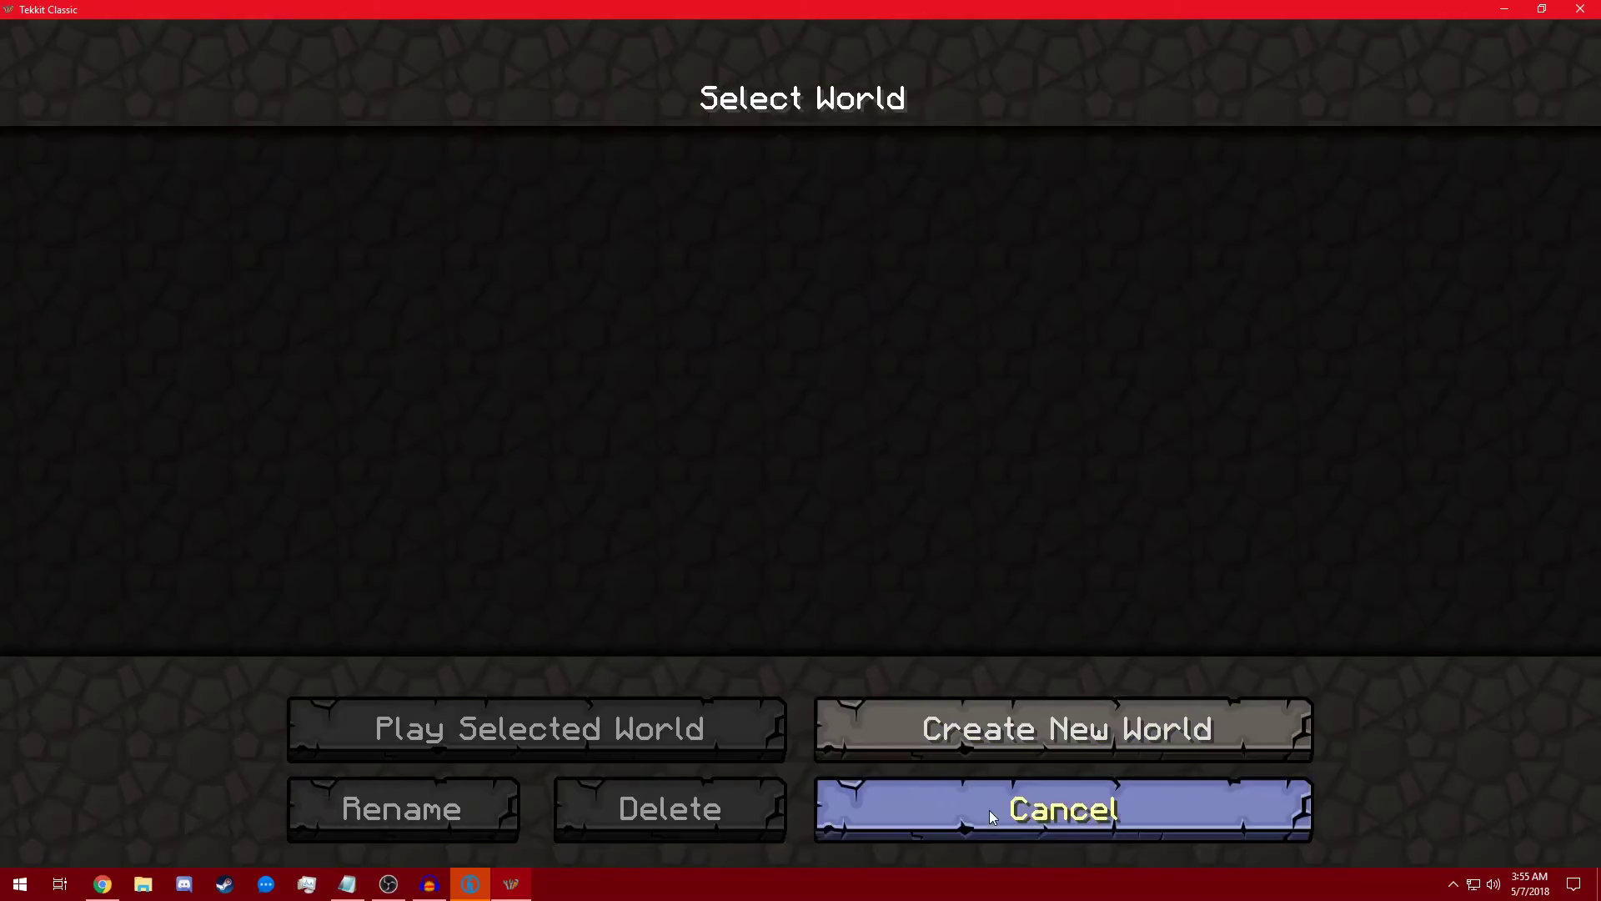
pyautogui.click(987, 821)
pyautogui.click(834, 421)
pyautogui.click(1027, 721)
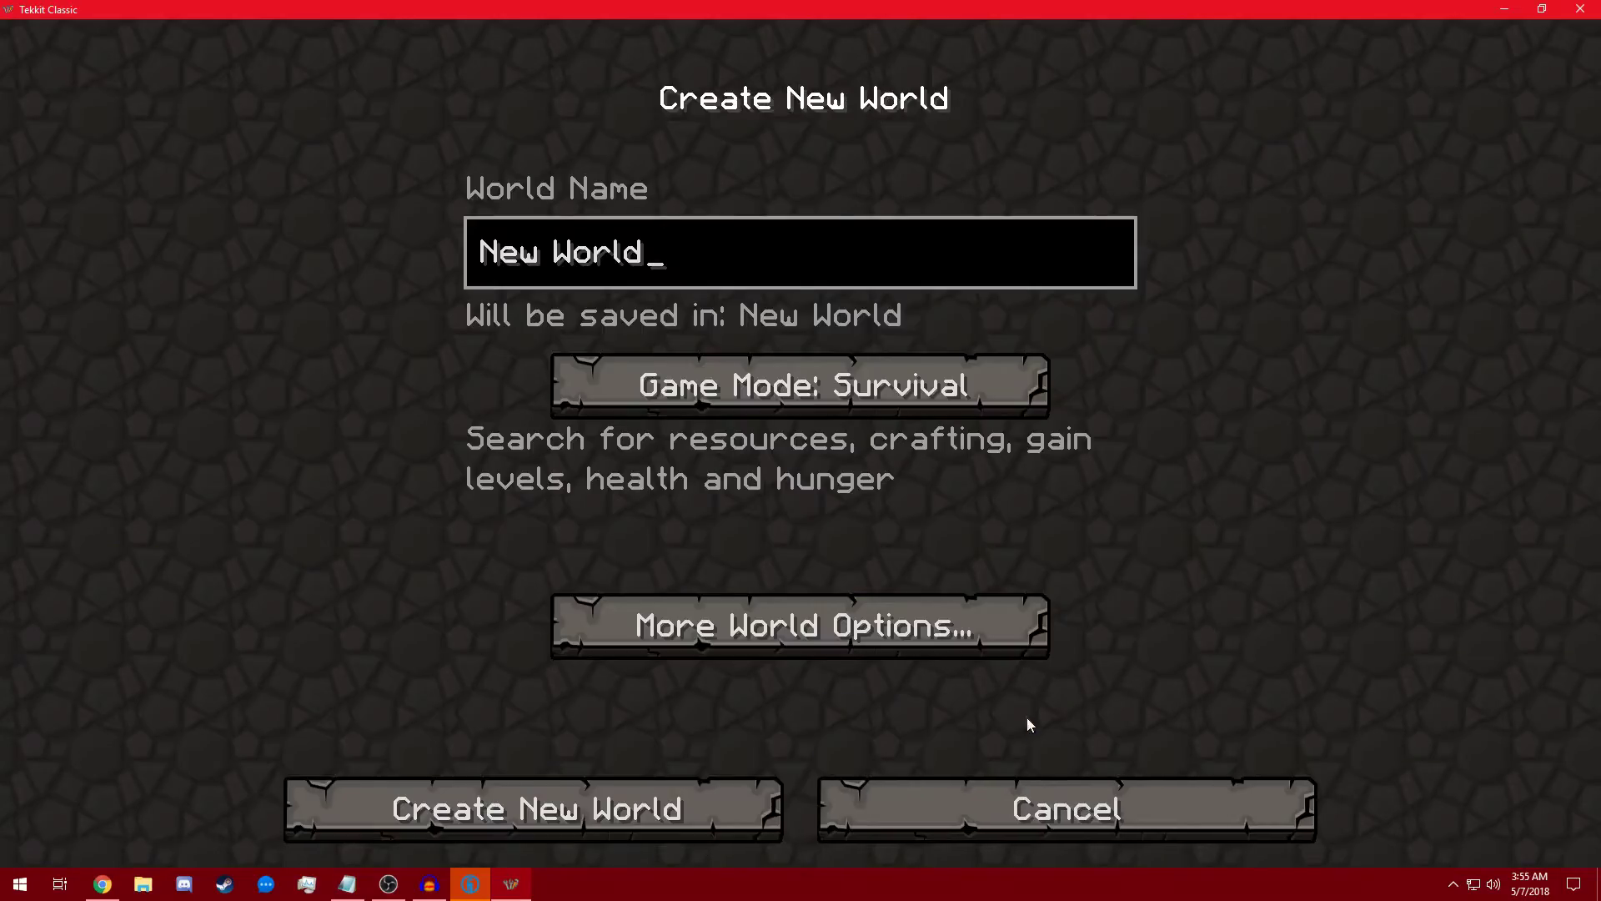
pyautogui.press('BackSpace')
pyautogui.press('BackSpace')
pyautogui.press('BackSpace')
pyautogui.press('BackSpace')
pyautogui.press('BackSpace')
pyautogui.press('BackSpace')
pyautogui.press('BackSpace')
pyautogui.press('BackSpace')
pyautogui.press('BackSpace')
pyautogui.write('Youtube')
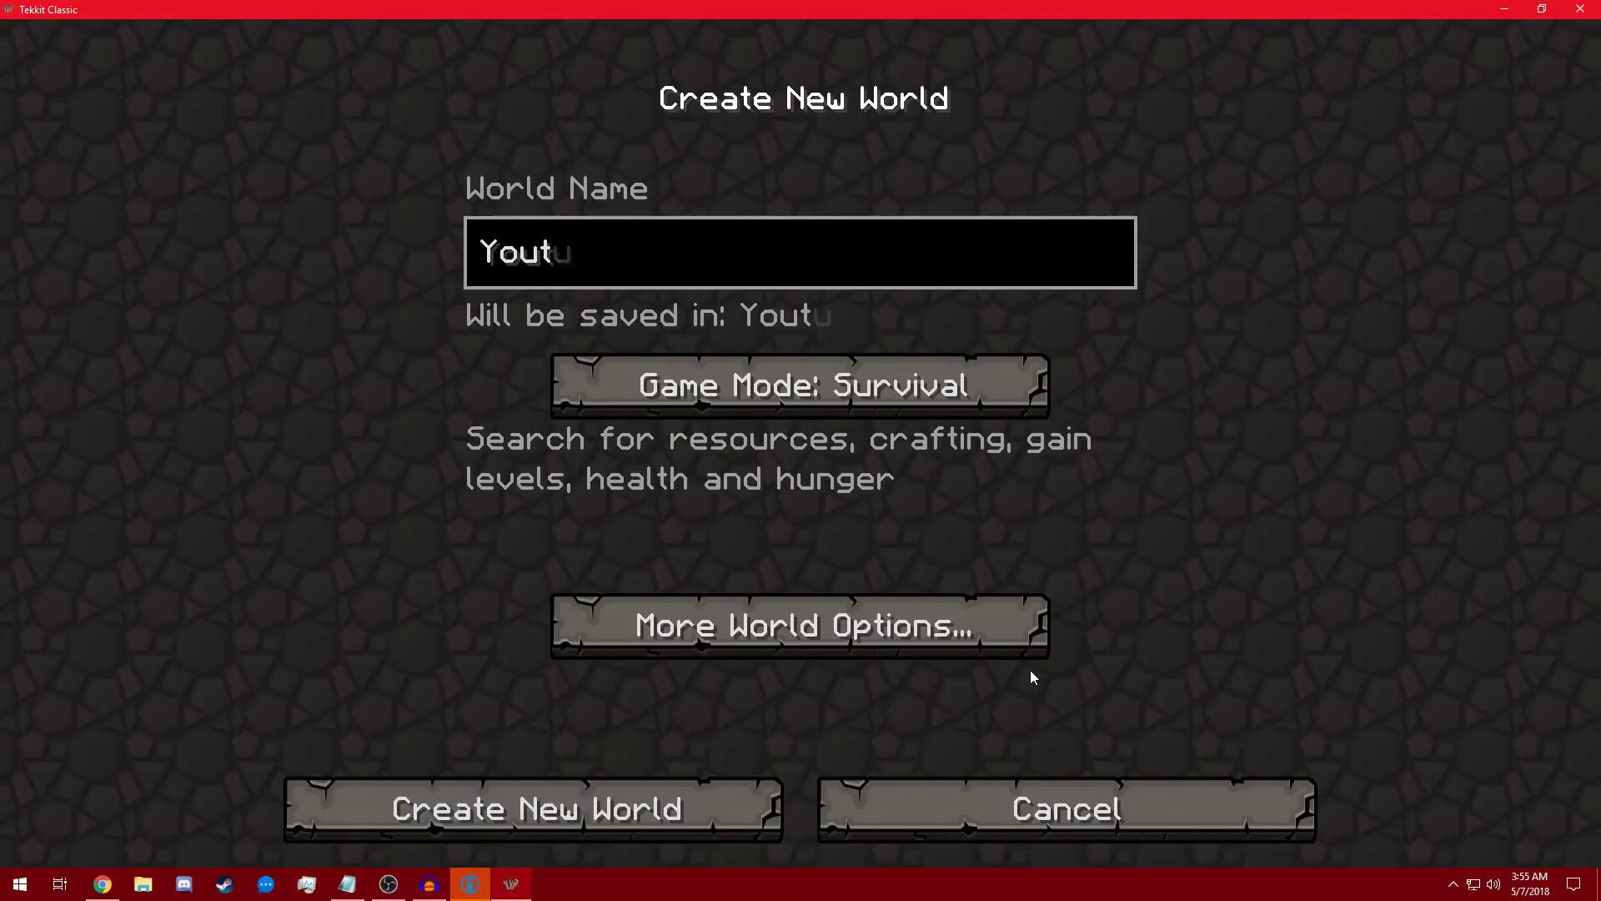
pyautogui.press('Return')
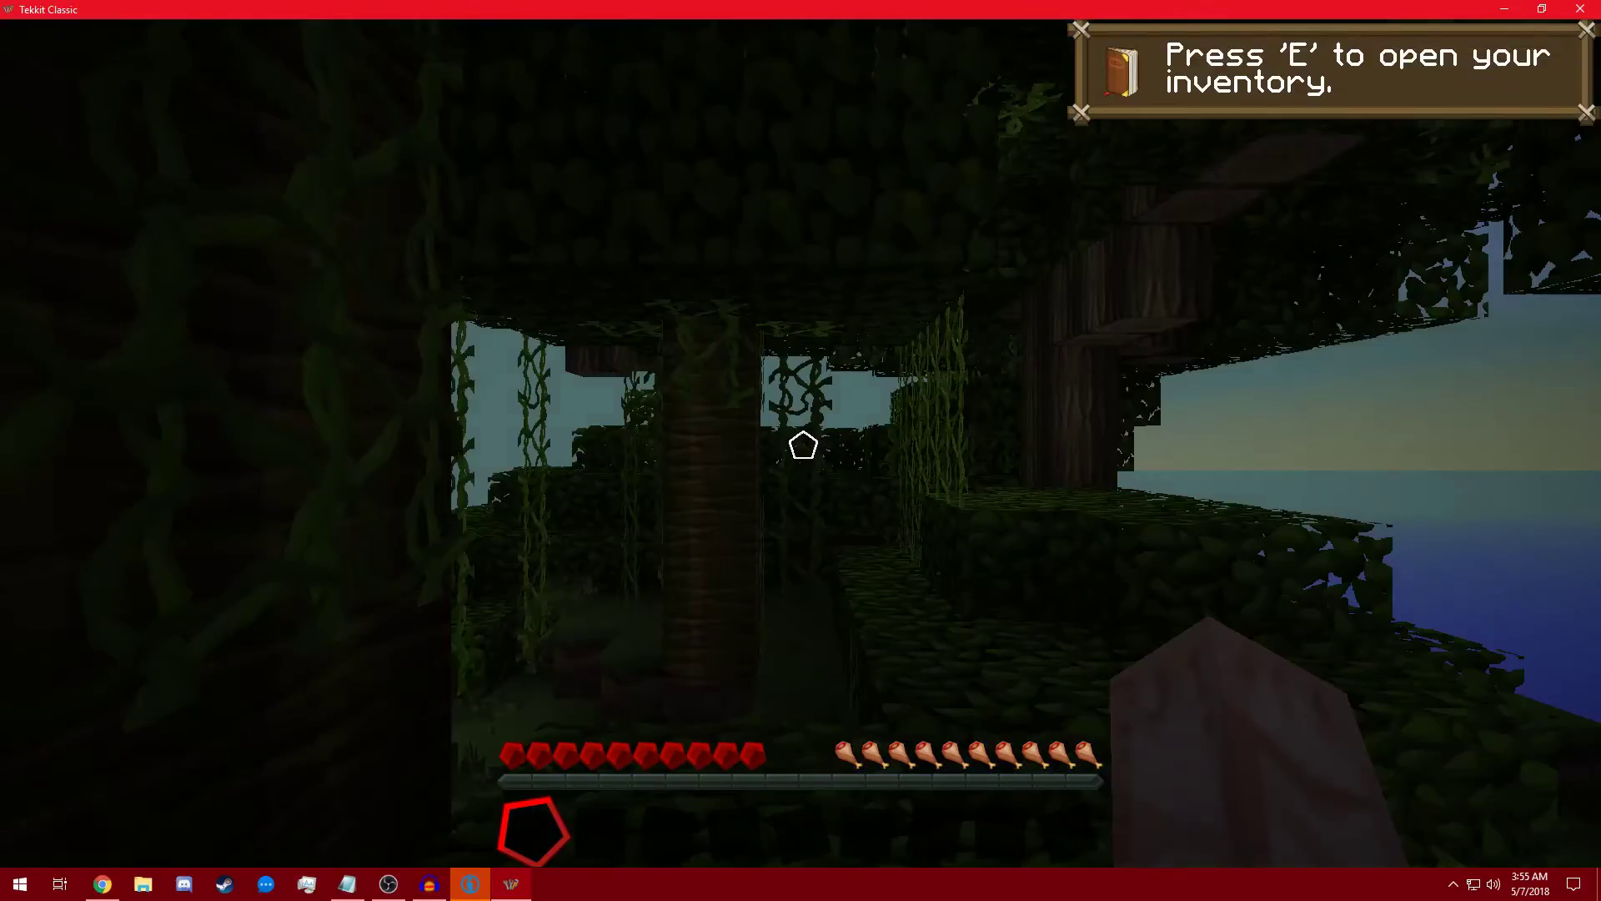
# Walk toward the snowy plain and search the inventory item list for 'track'.
pyautogui.scroll(-1, 801, 450)
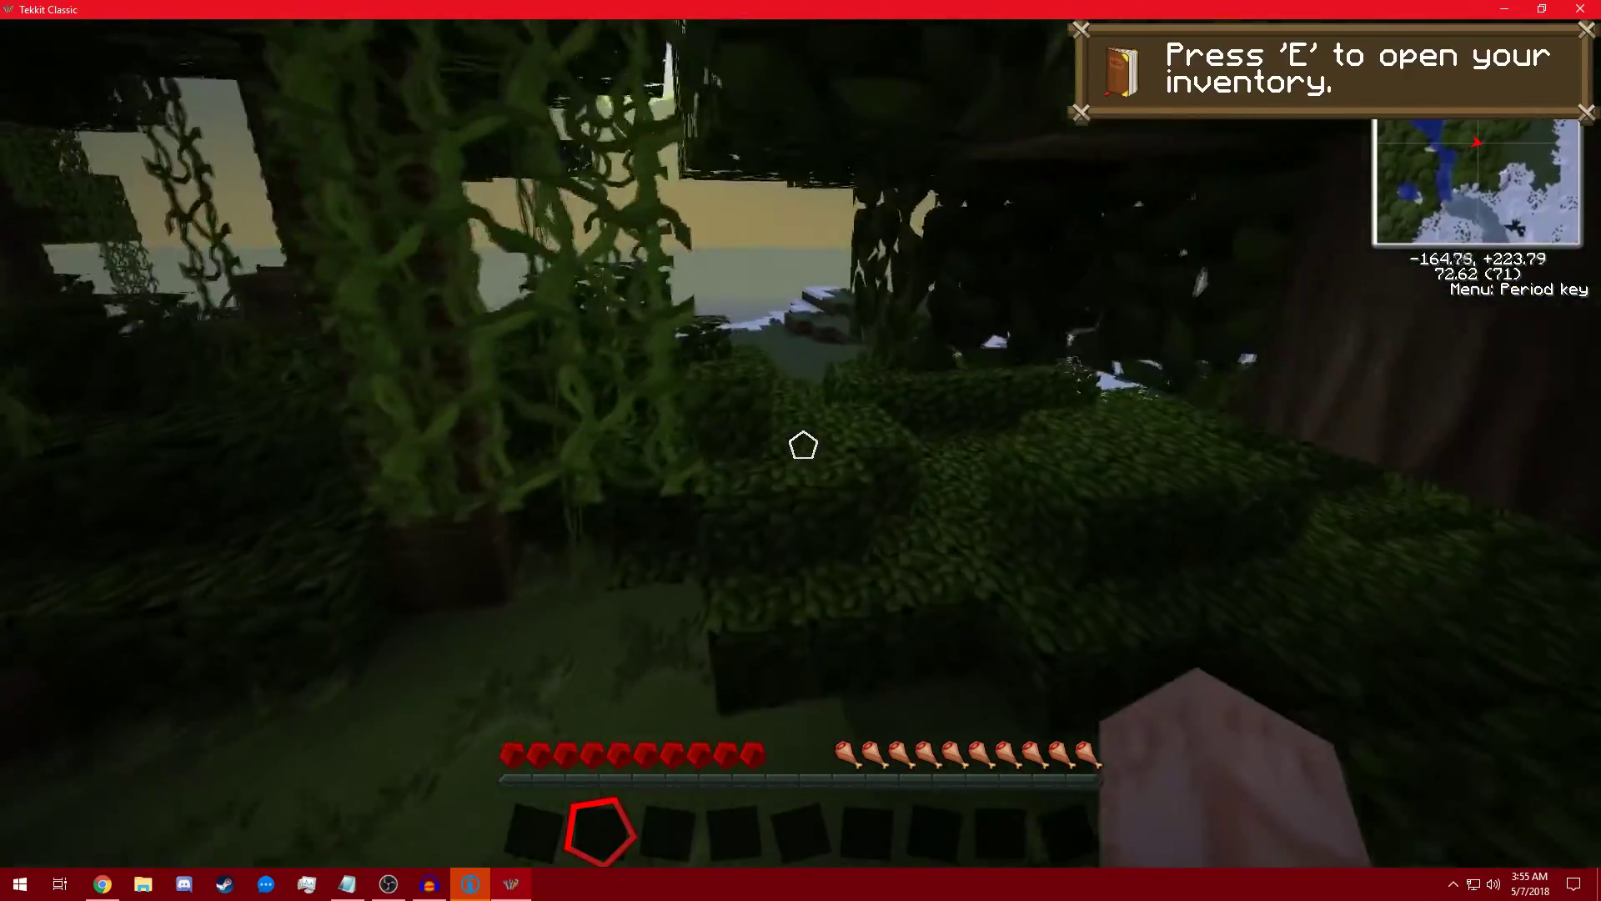
pyautogui.press('w')
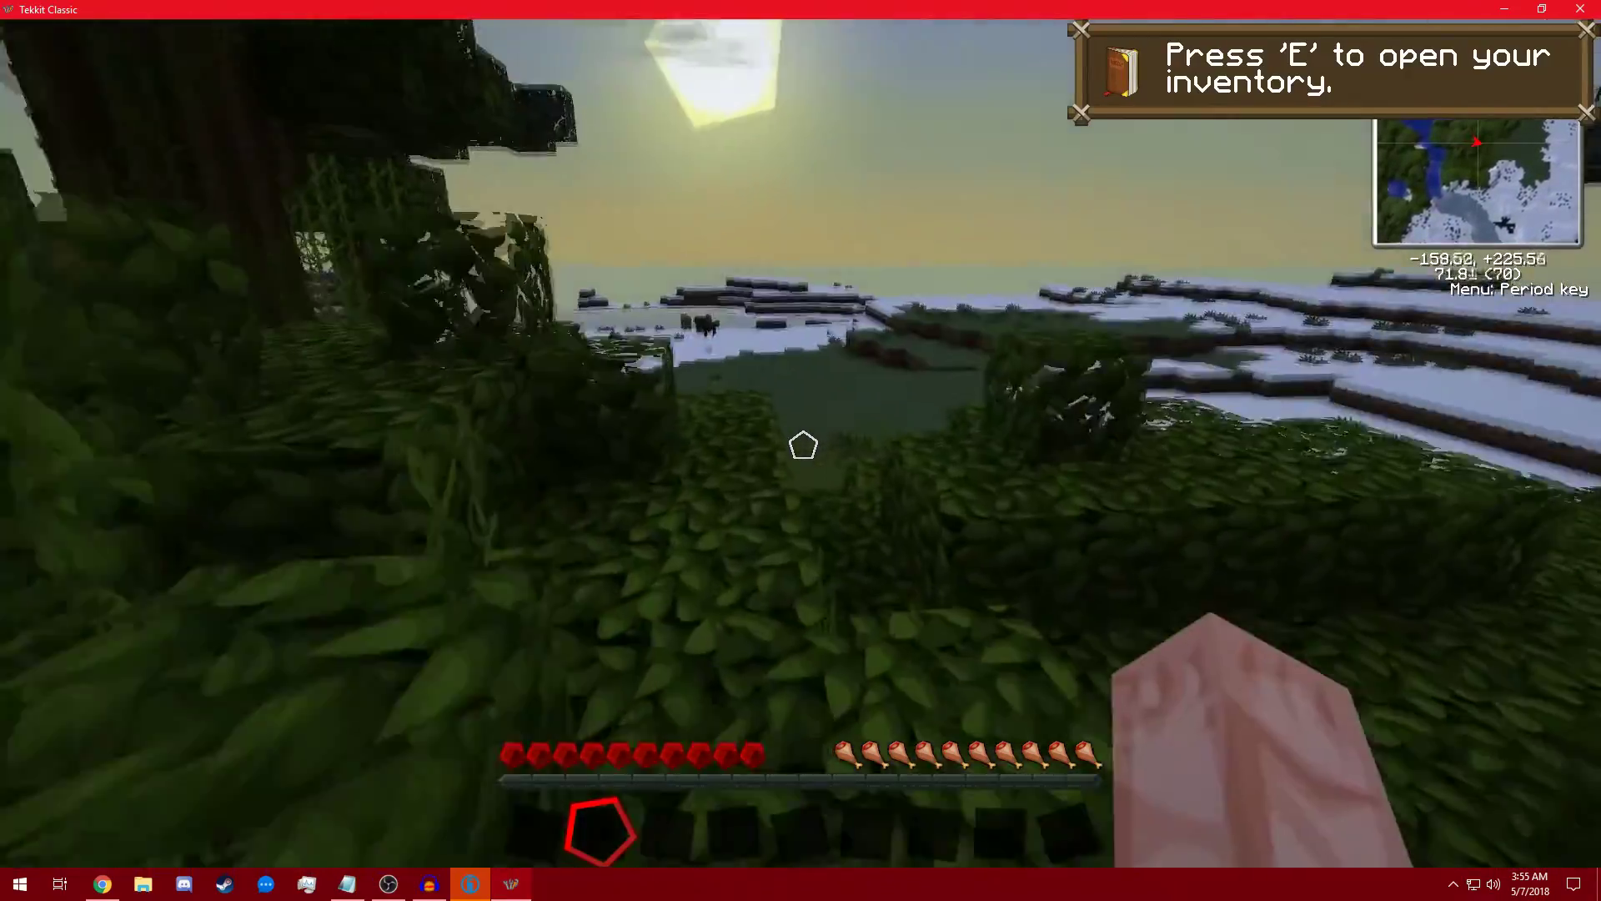
pyautogui.press('w')
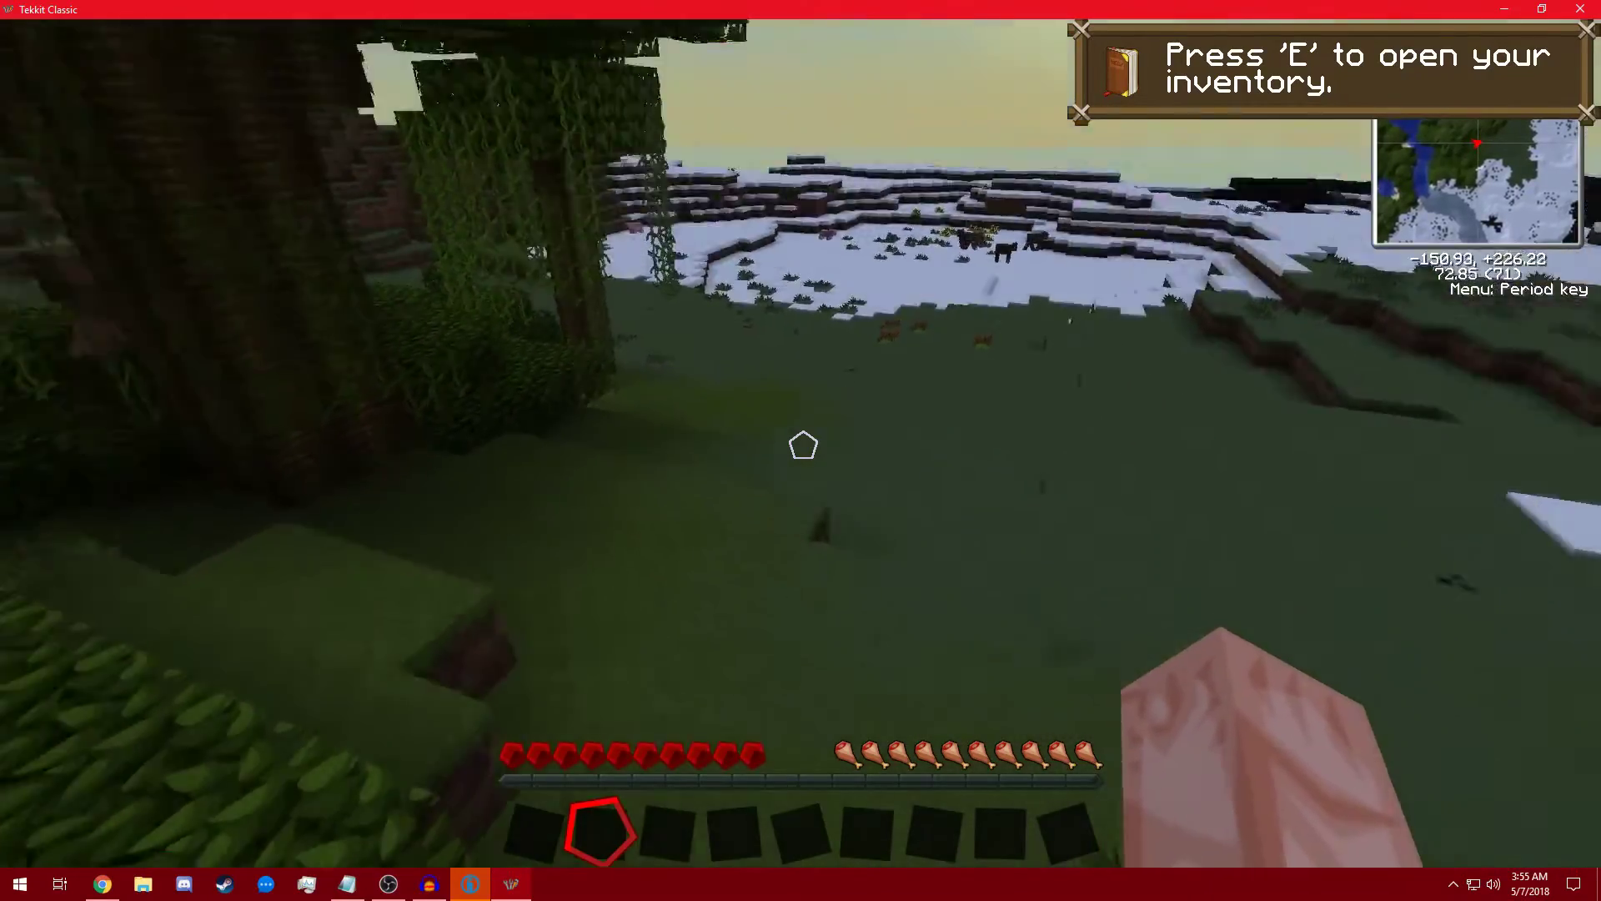
pyautogui.press('e')
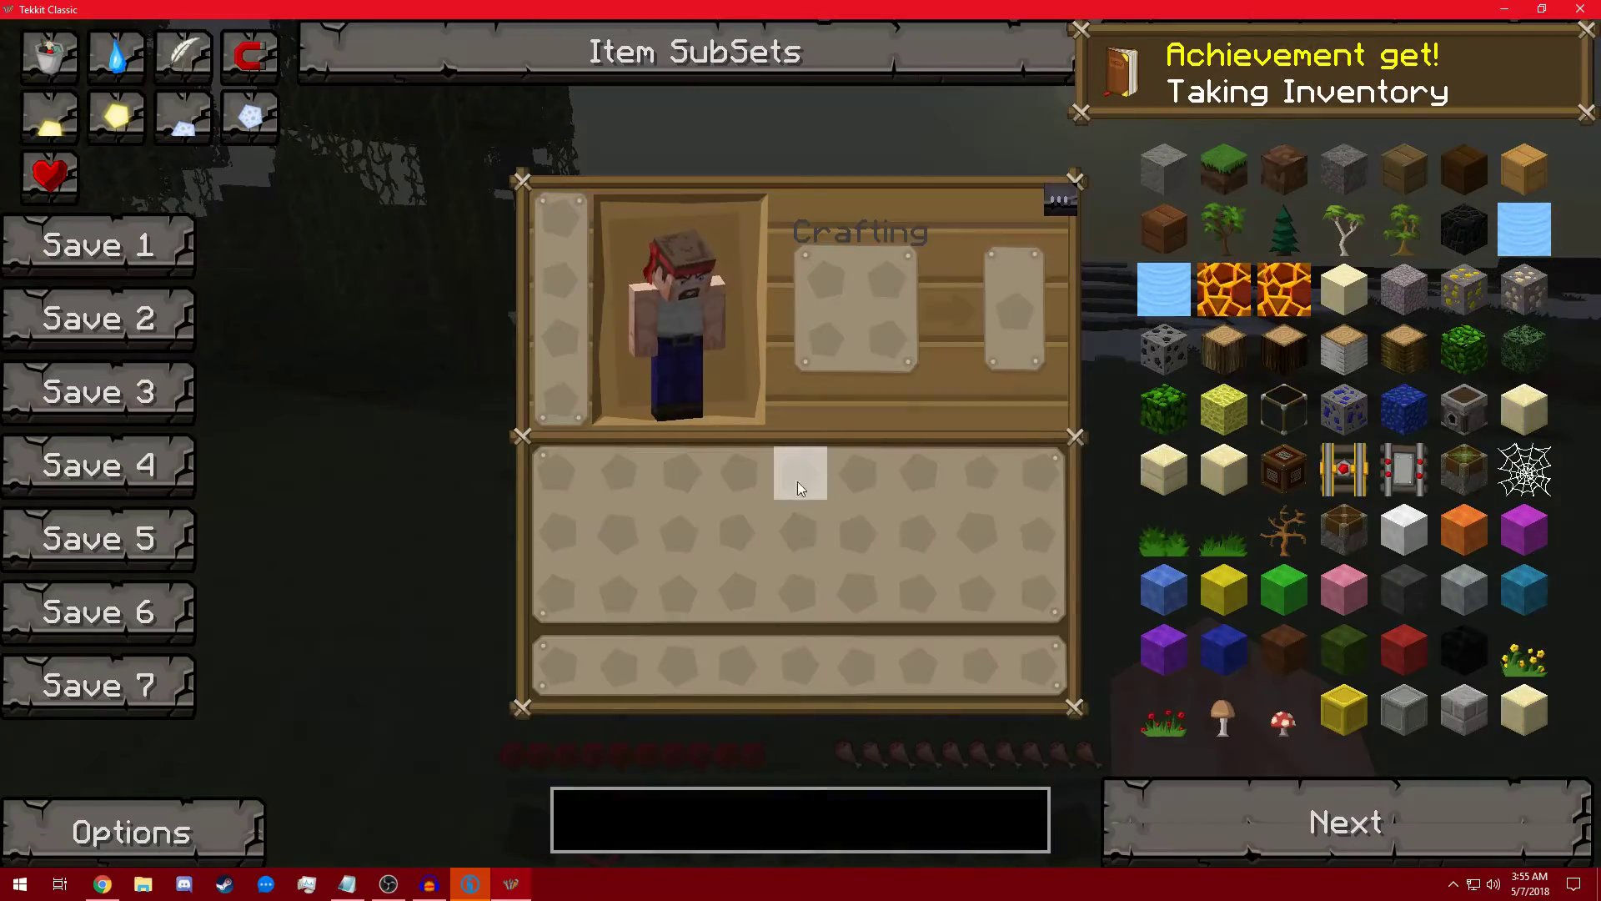
pyautogui.click(764, 809)
pyautogui.write('track')
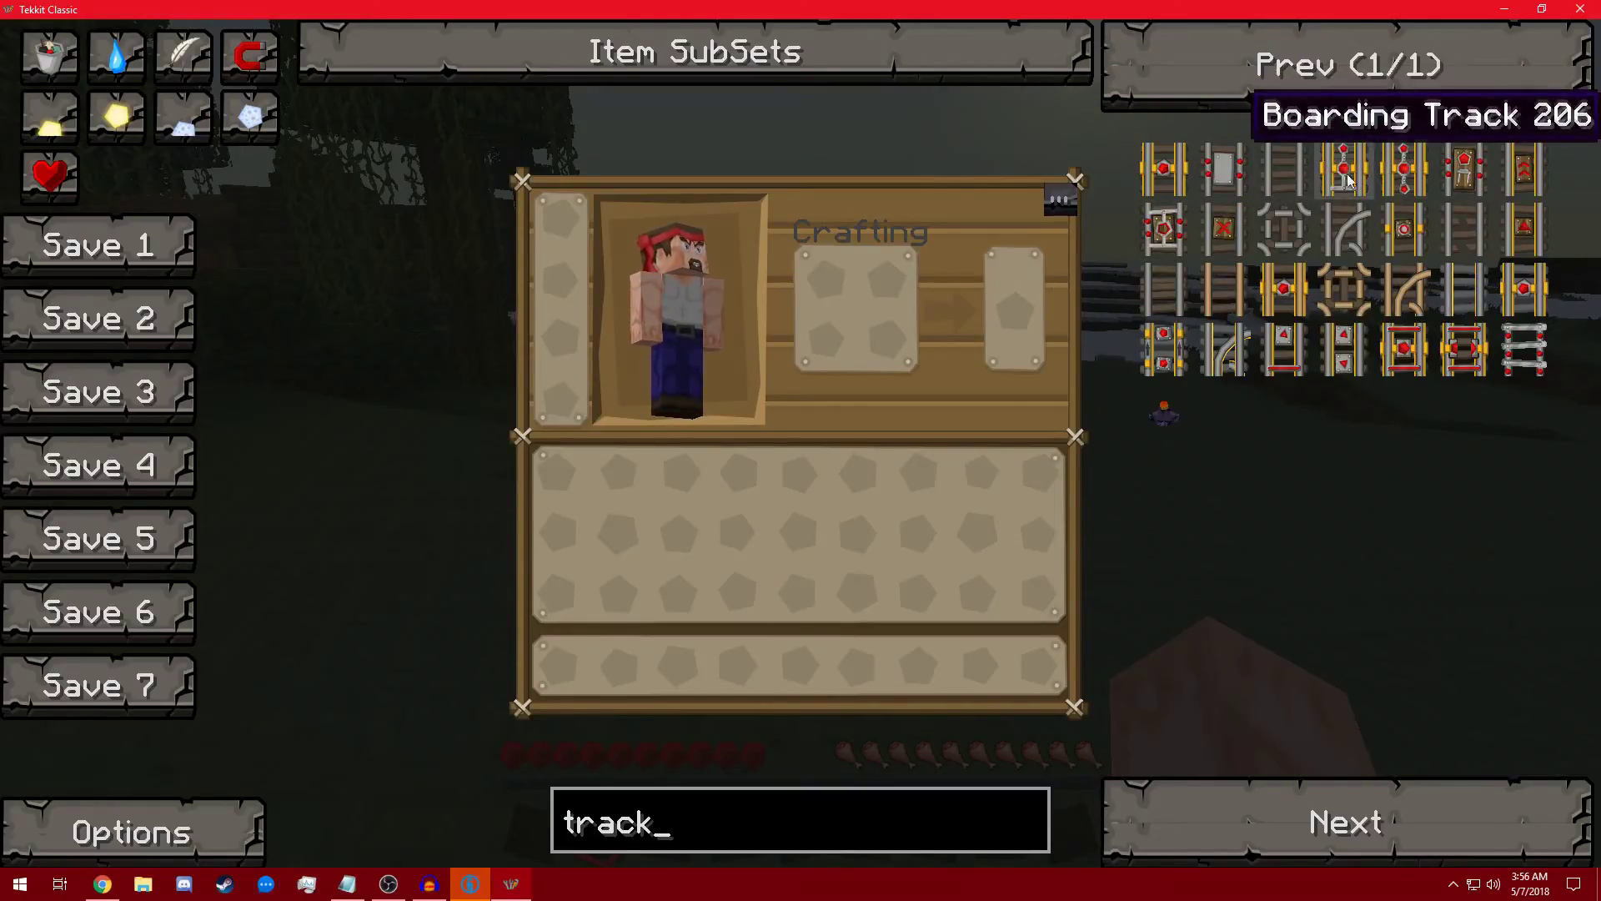
# Take a Boarding Track and Wooden Junction Track and place three track pieces on the grass.
pyautogui.click(1349, 179)
pyautogui.click(1343, 288)
pyautogui.press('Escape')
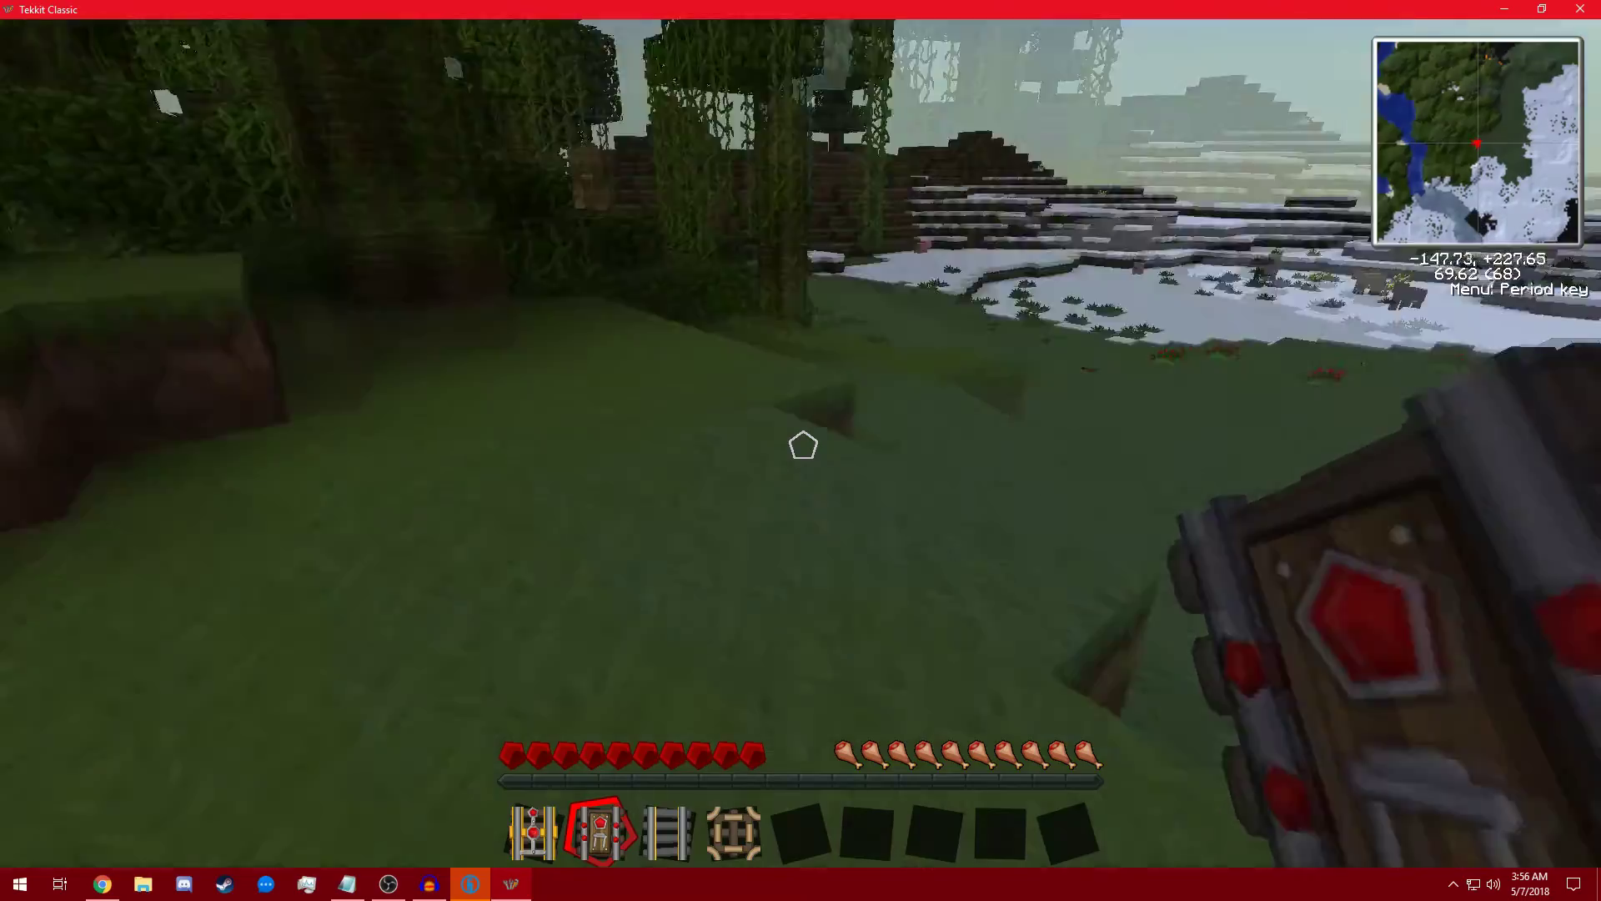
pyautogui.rightClick(803, 445)
pyautogui.rightClick(803, 445)
pyautogui.rightClick(803, 445)
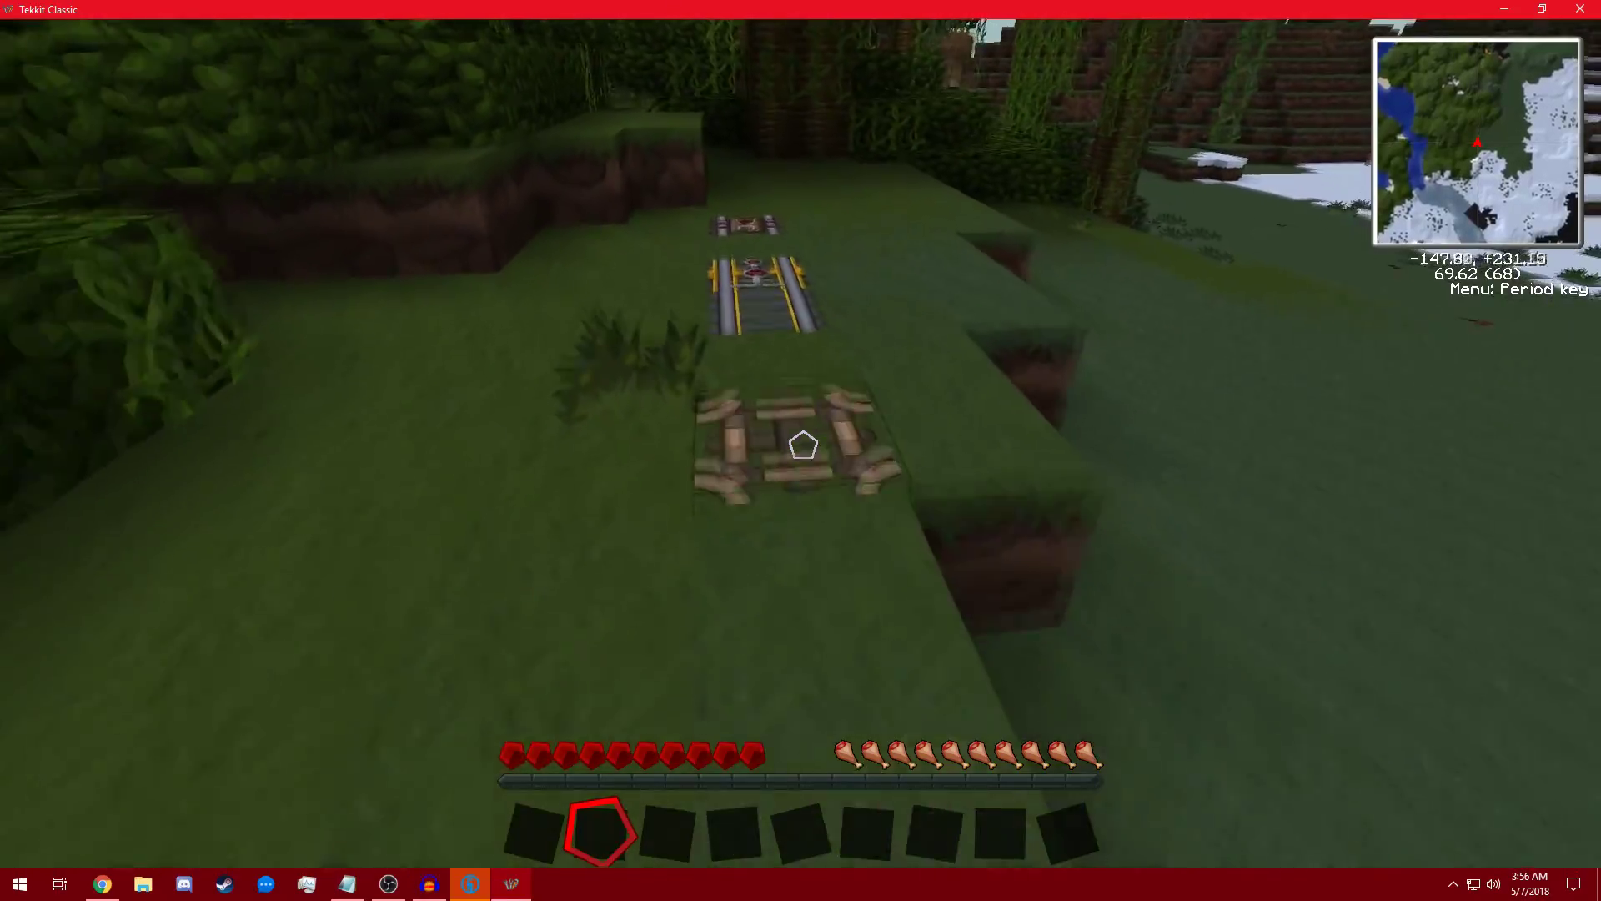
pyautogui.press('w')
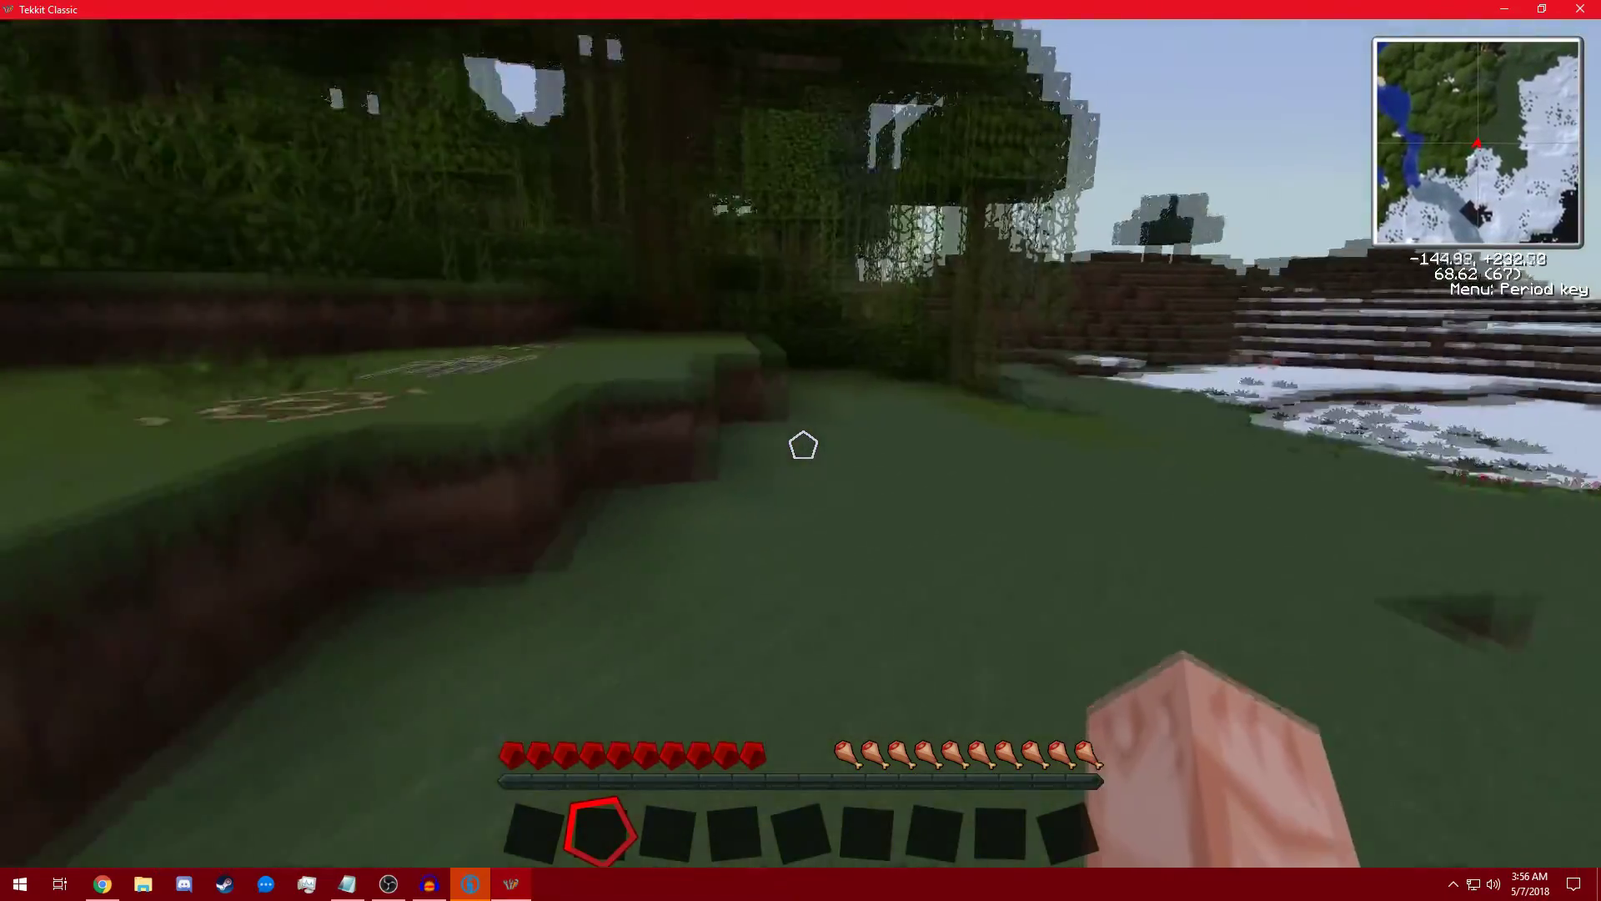
pyautogui.press('w')
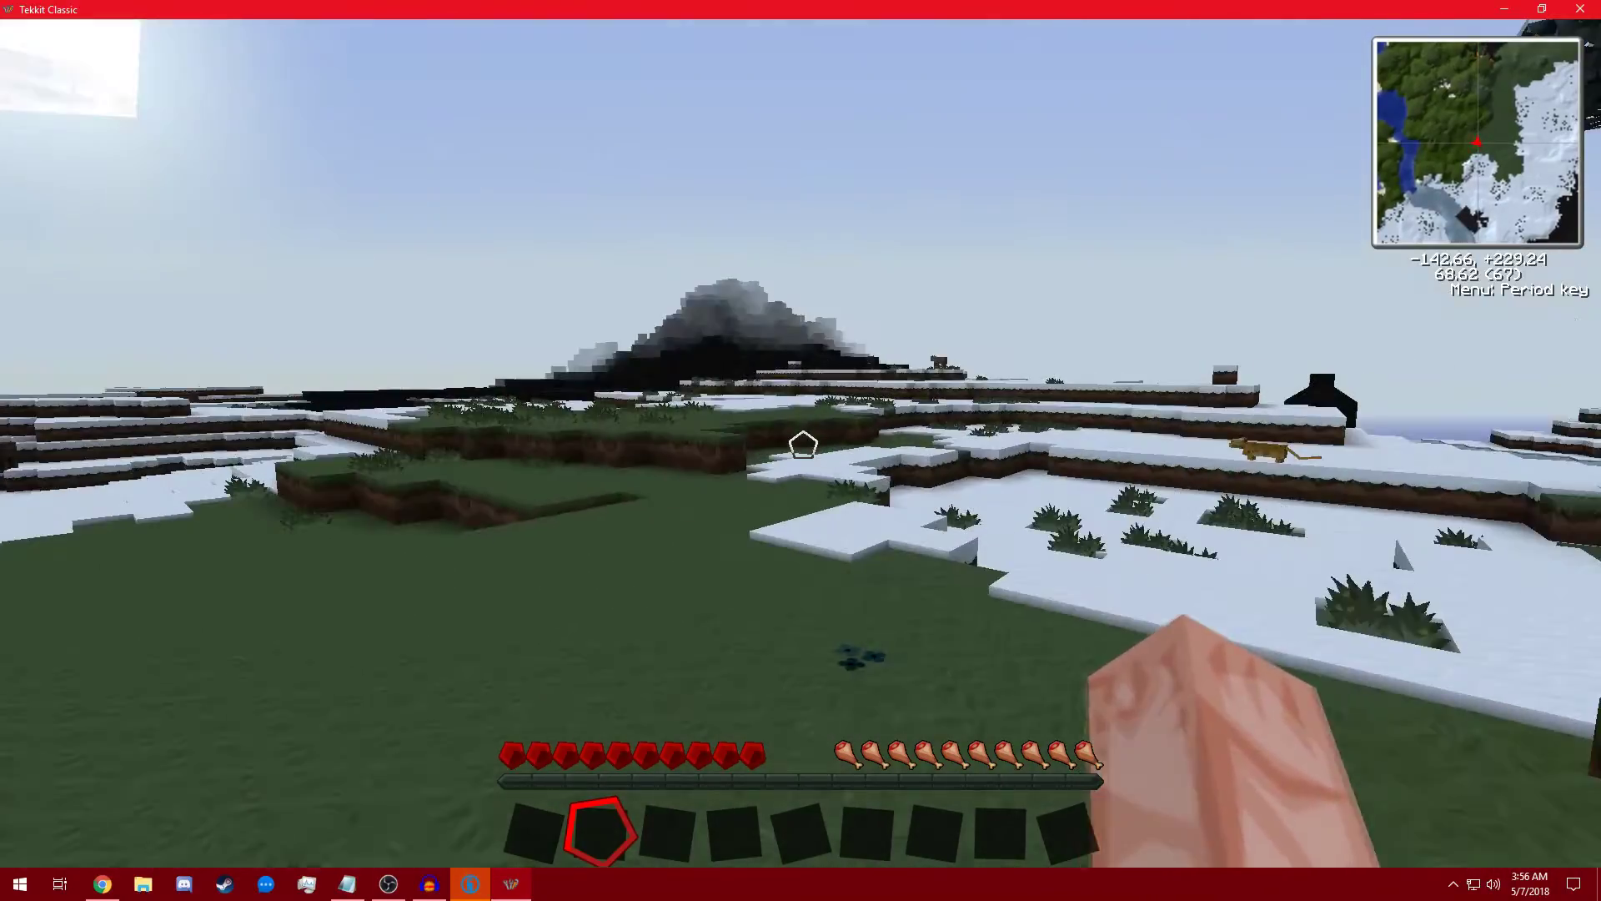
# Lower the MAtmos ambient sound volume from 100% to 3% with the F7 control.
pyautogui.press('F7')
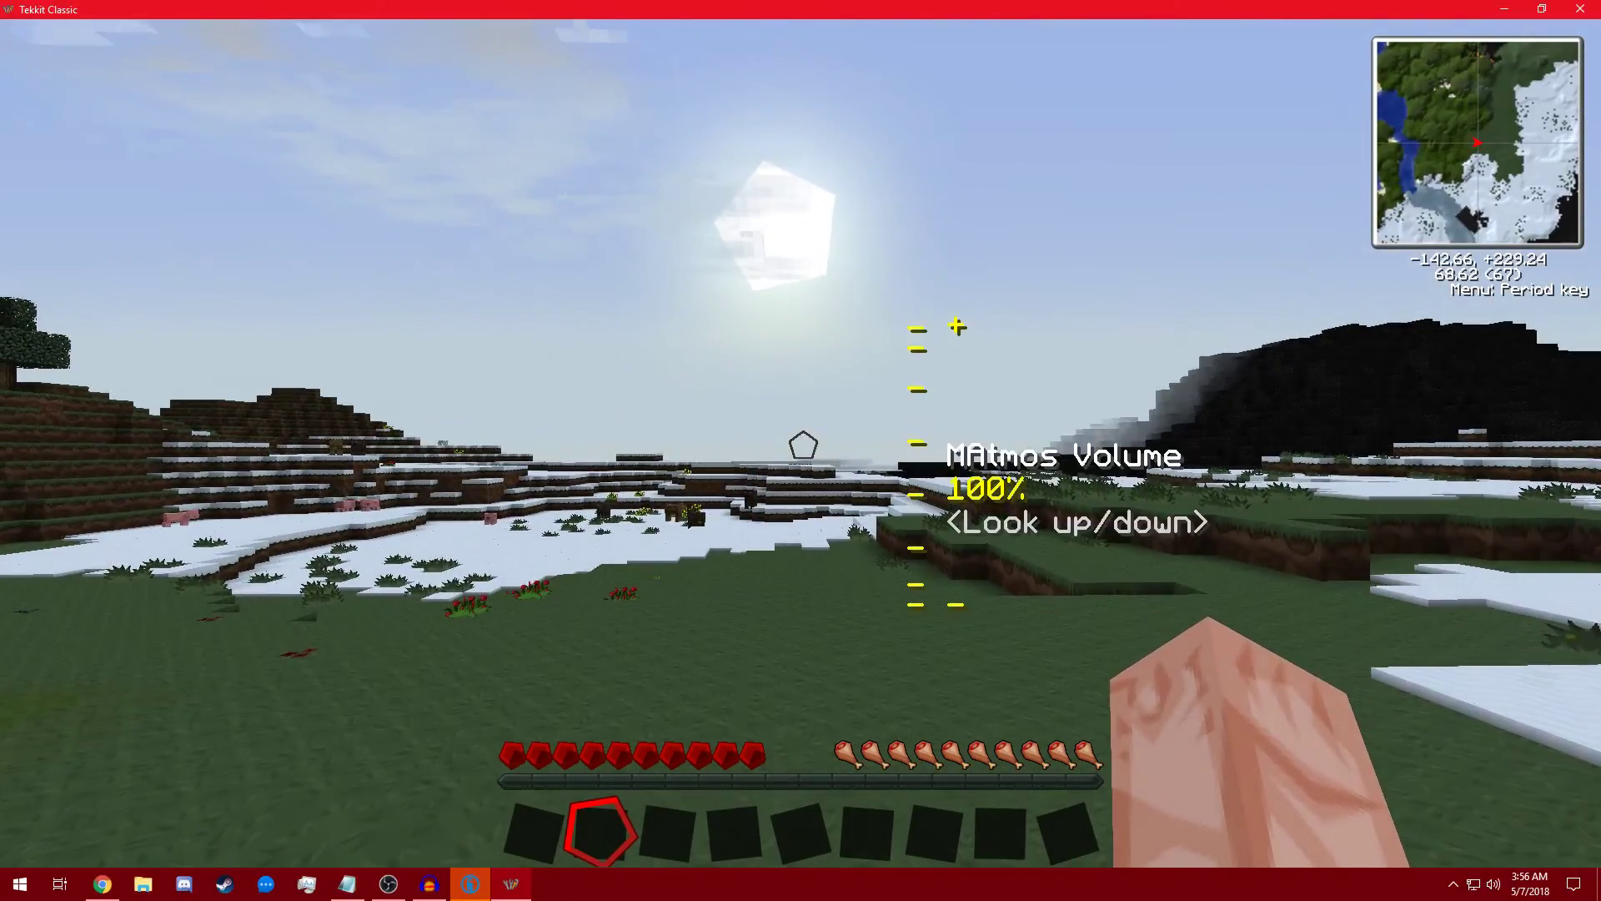
pyautogui.scroll(-2, 801, 450)
pyautogui.scroll(3, 800, 451)
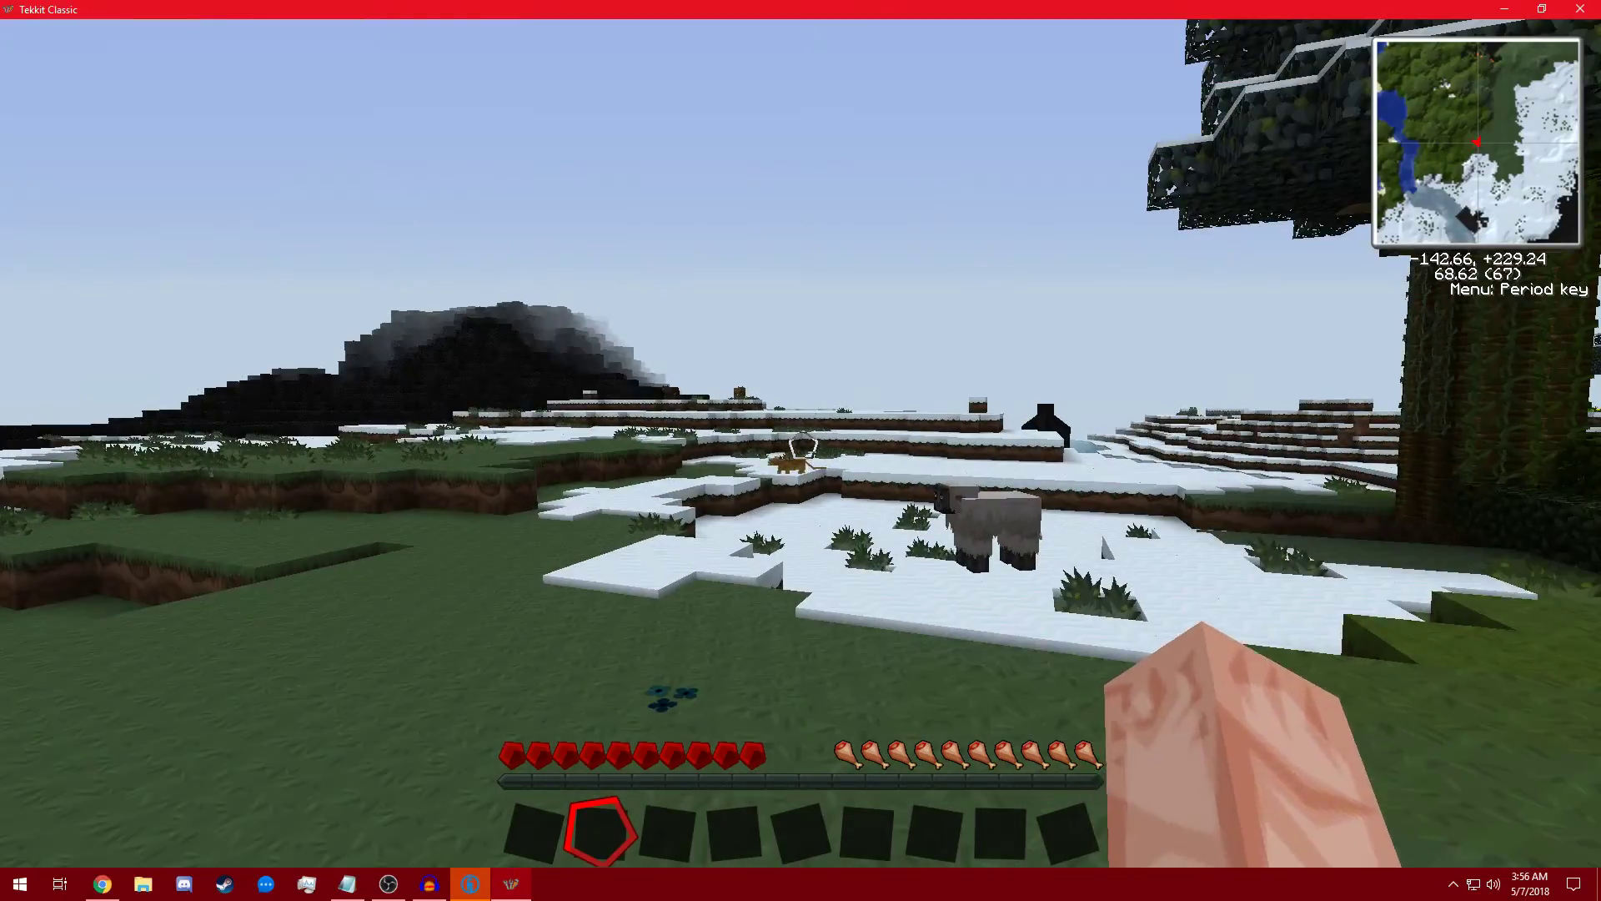
pyautogui.press('w')
# Walk across the snowy field past the ocelot and back toward the jungle trees.
pyautogui.press('w')
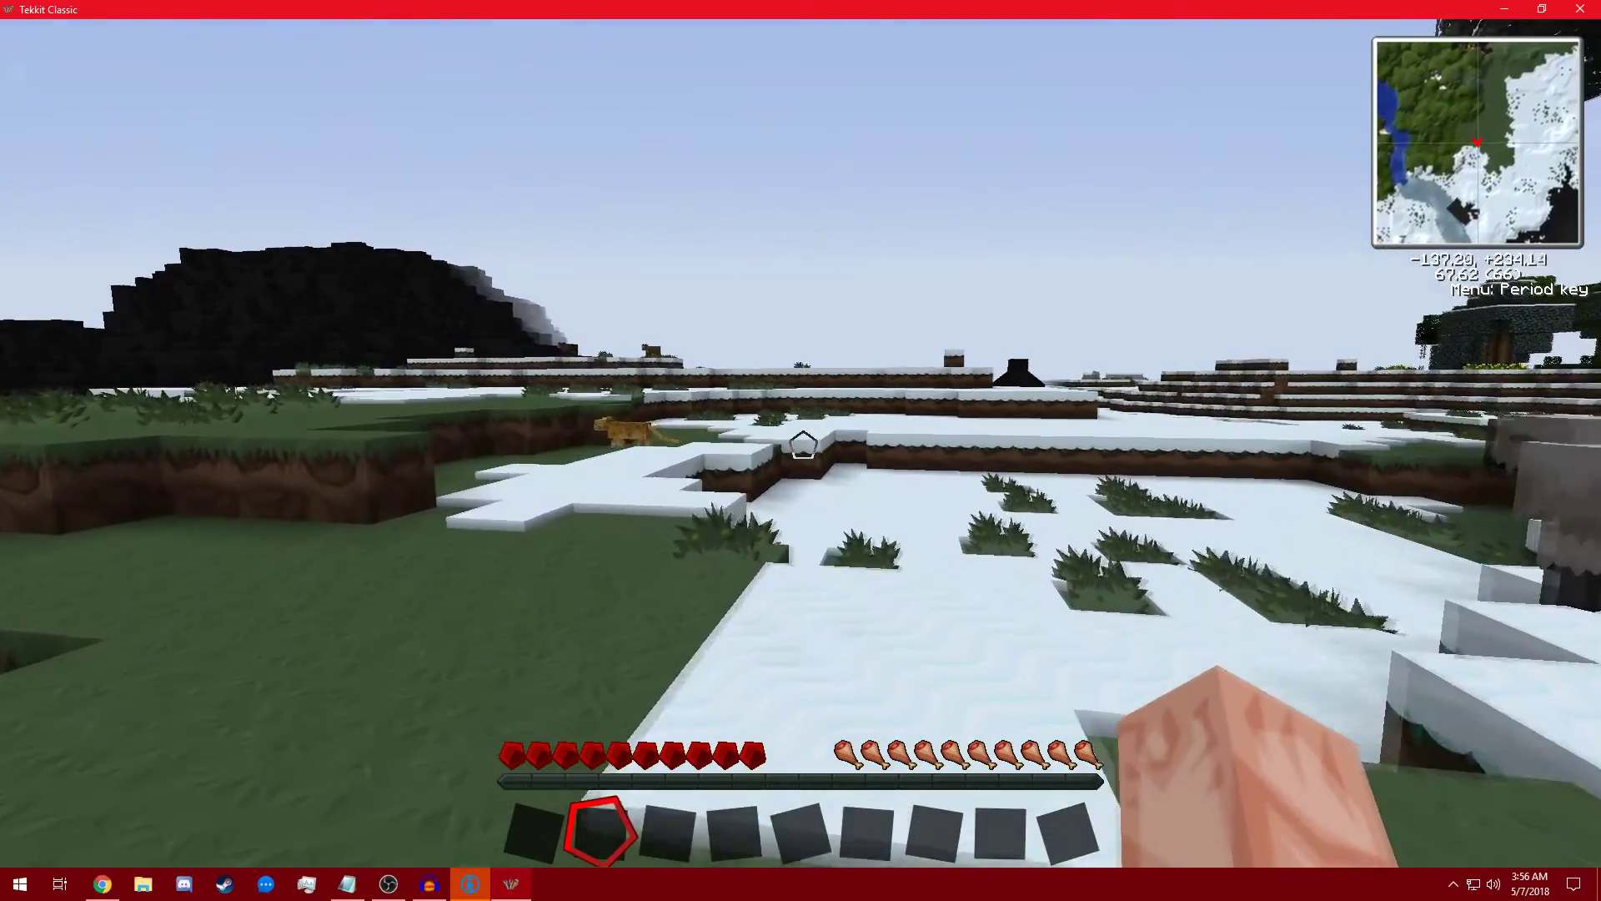
pyautogui.press('w')
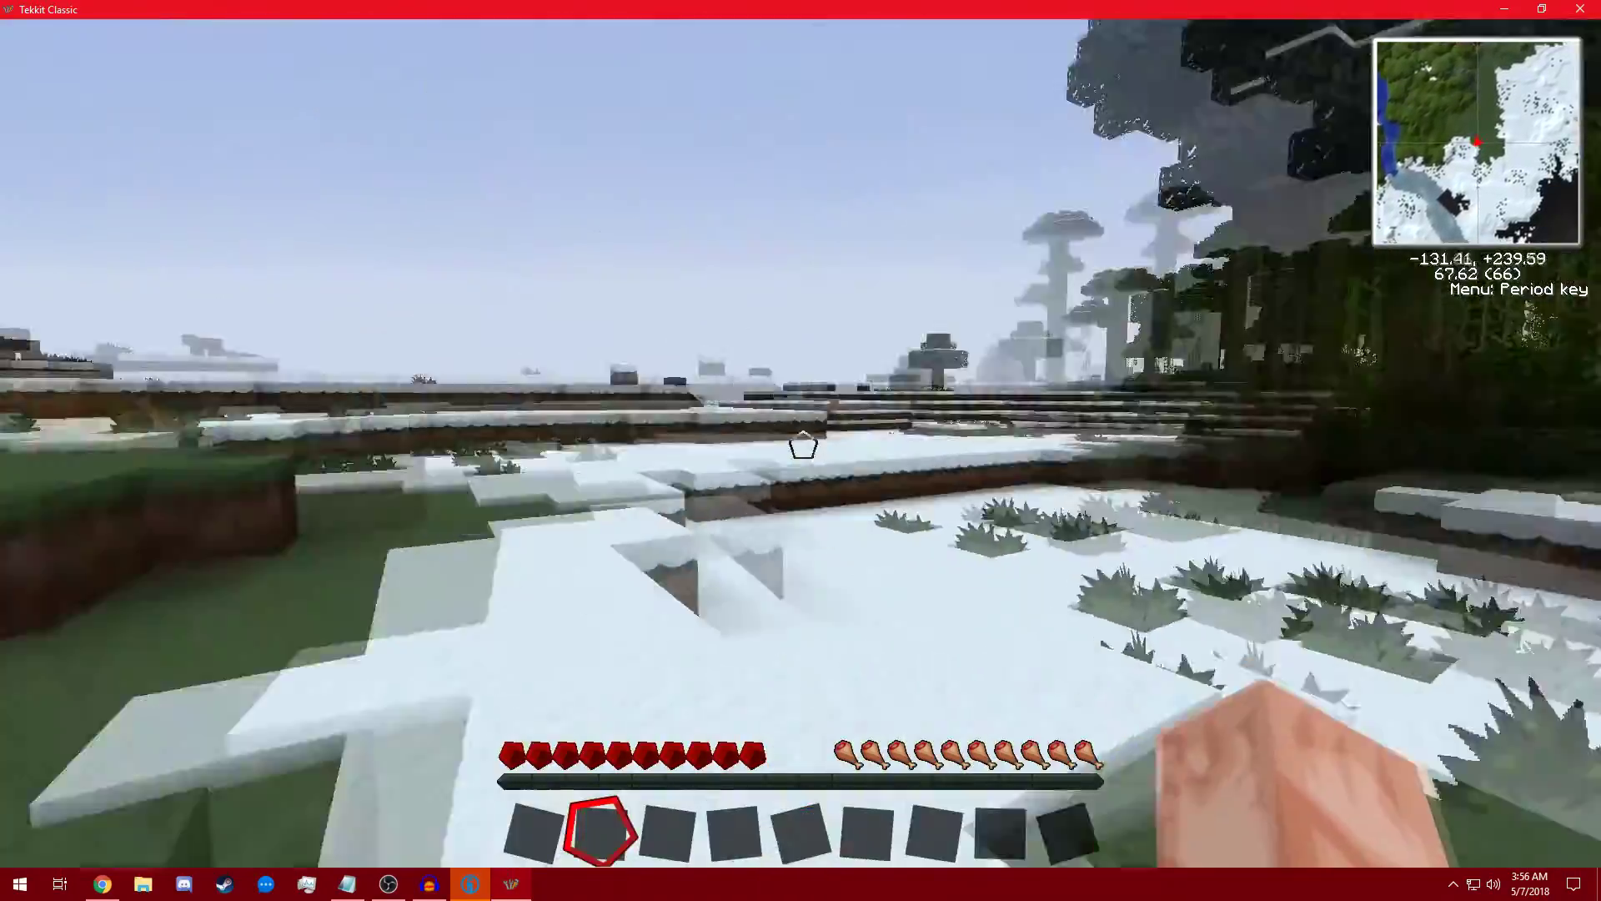
pyautogui.press('w')
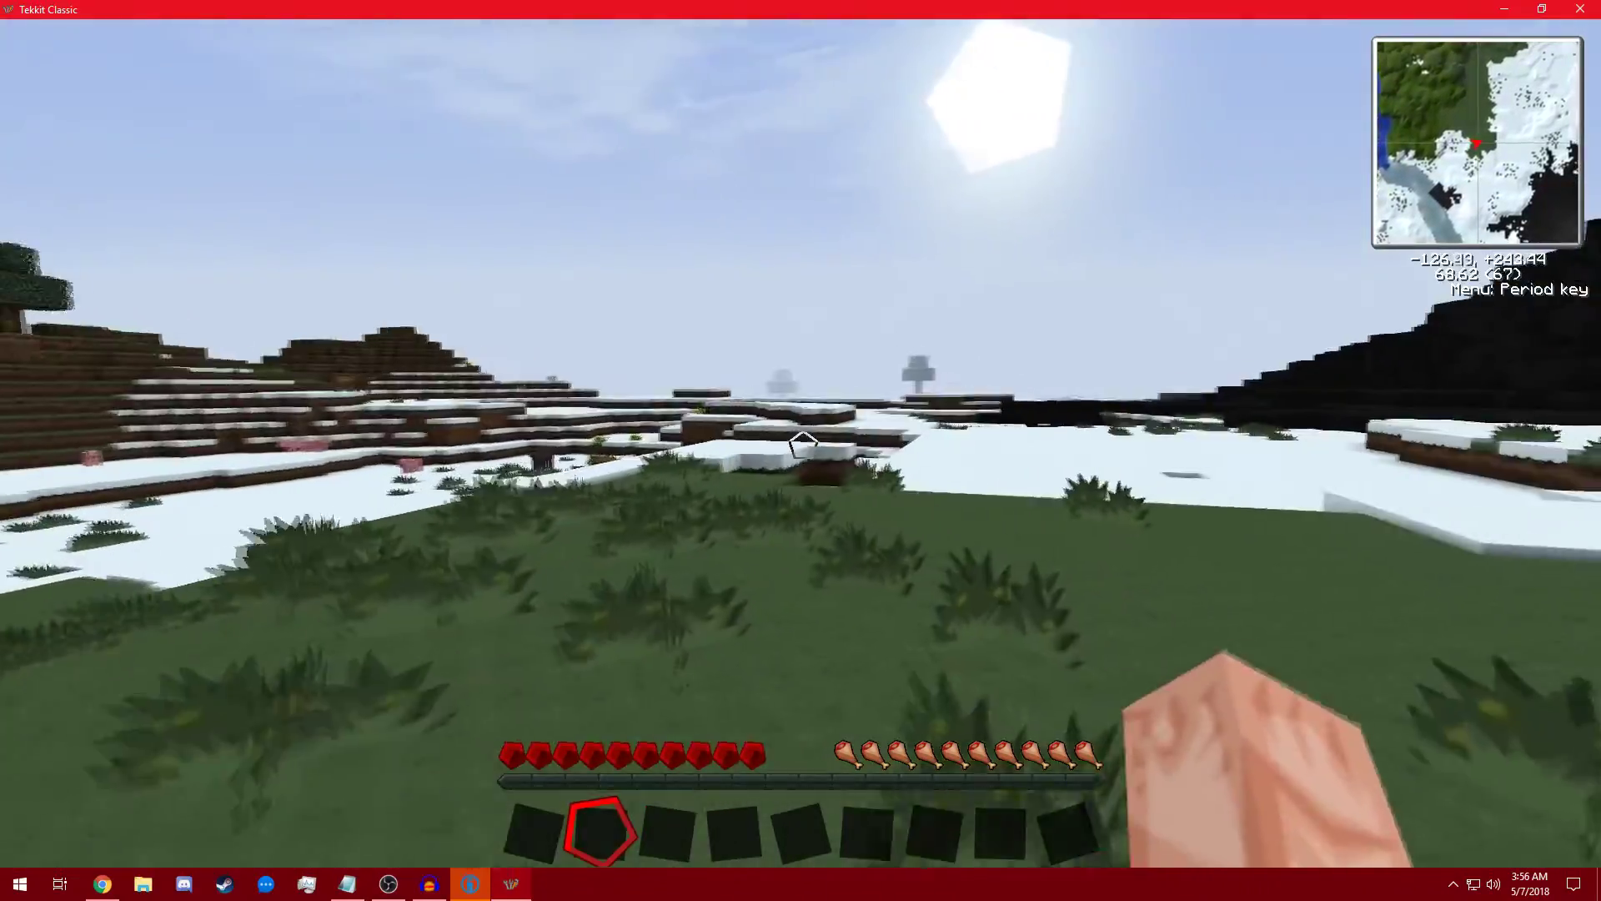
pyautogui.press('w')
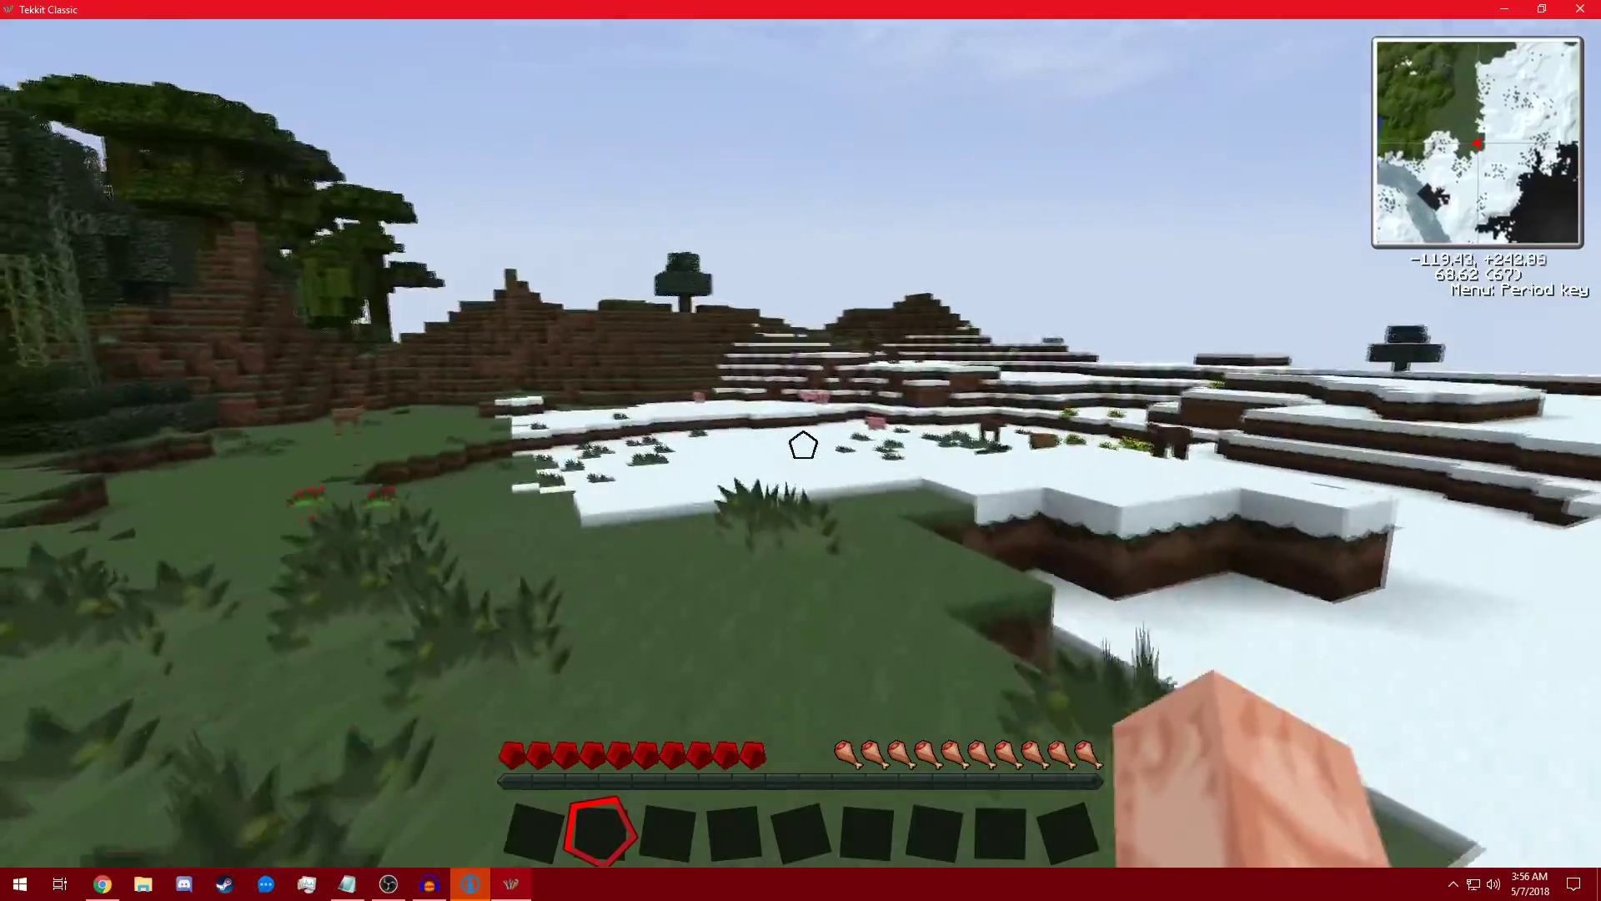
pyautogui.press('w')
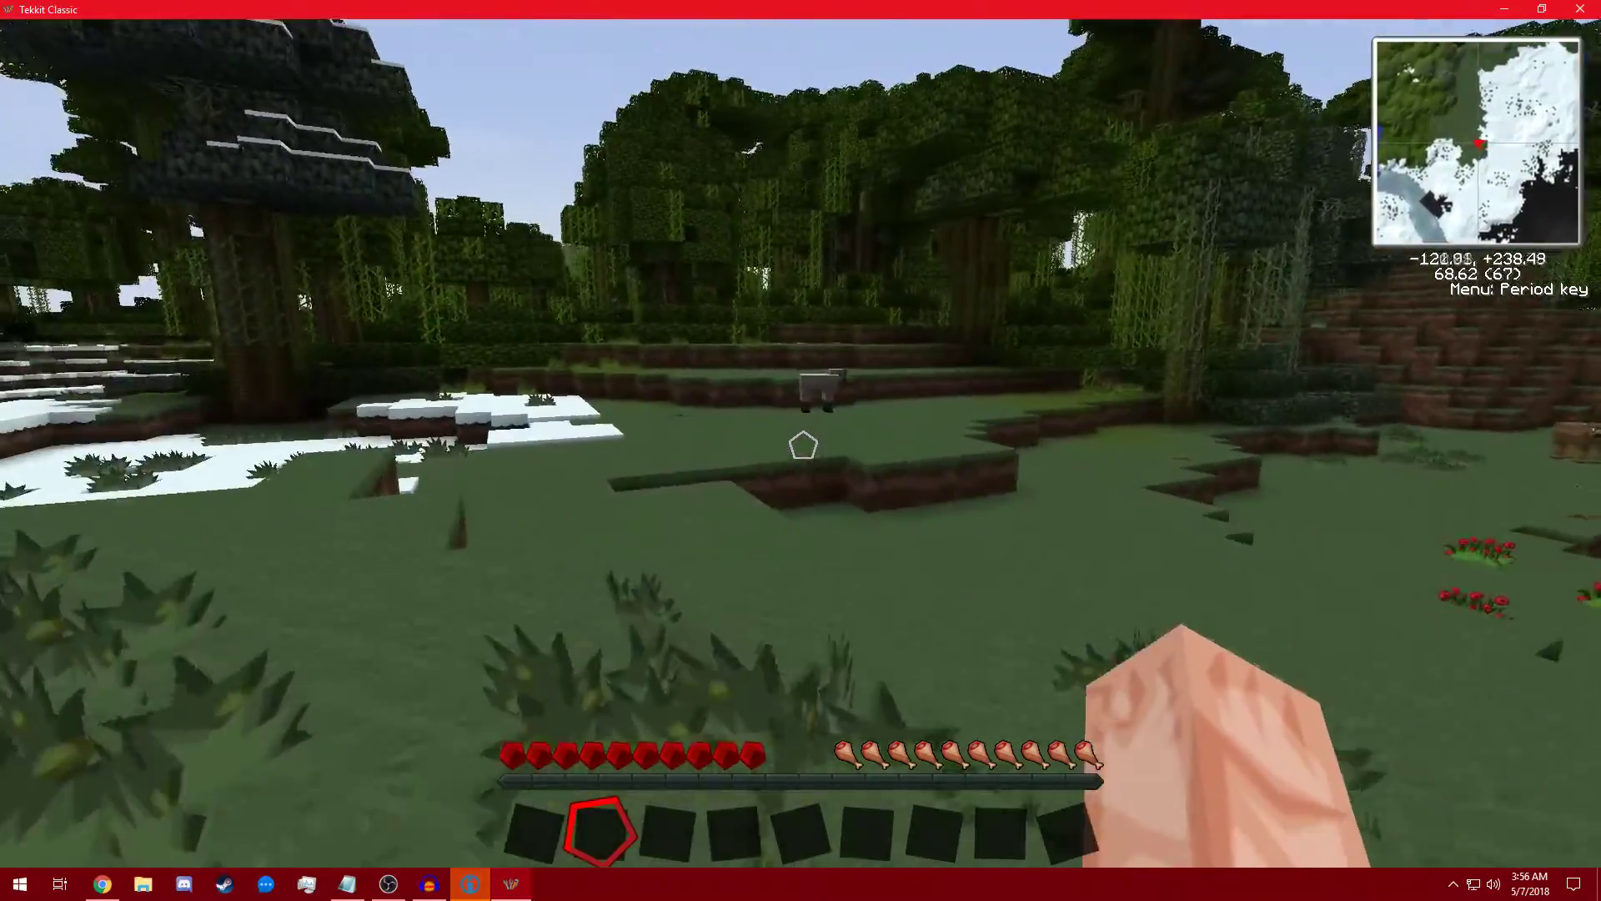
pyautogui.press('w')
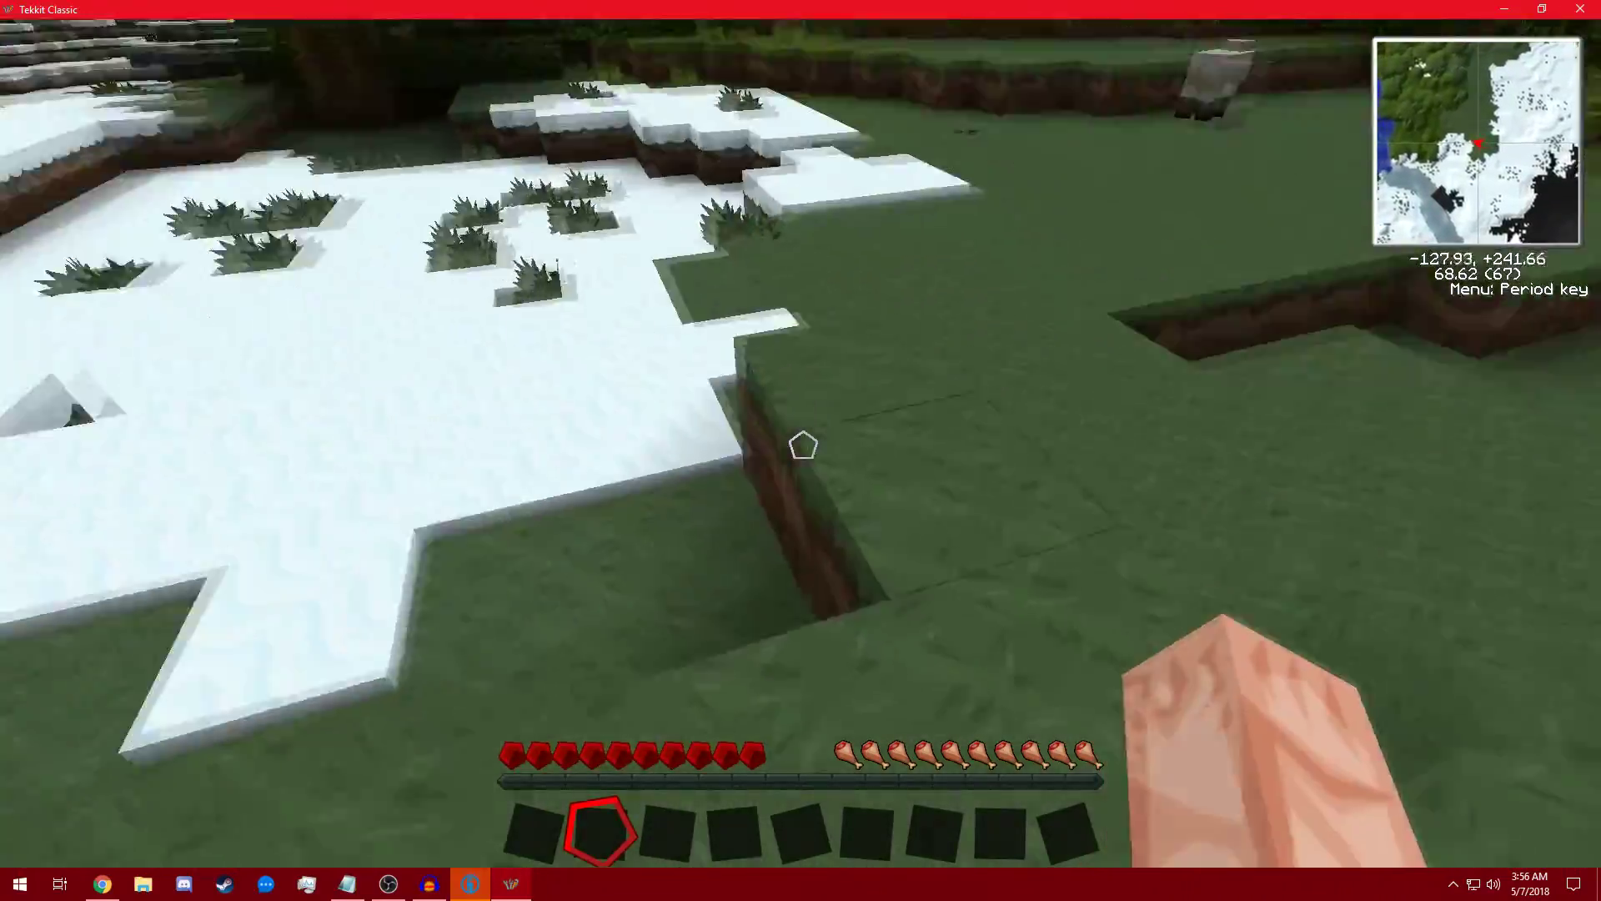
pyautogui.press('w')
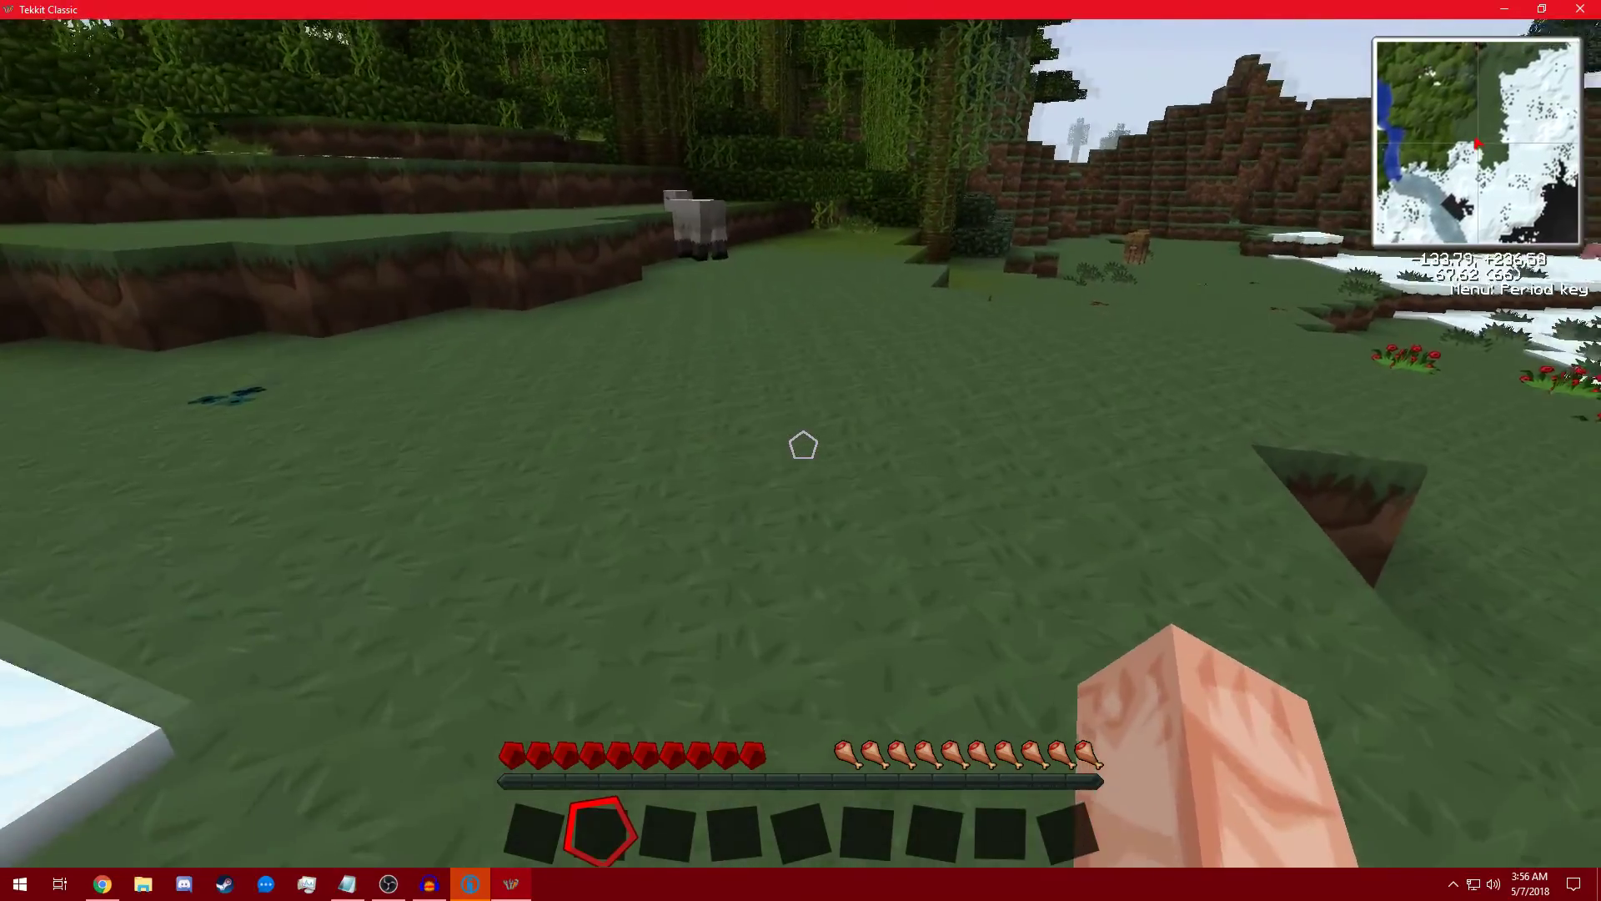